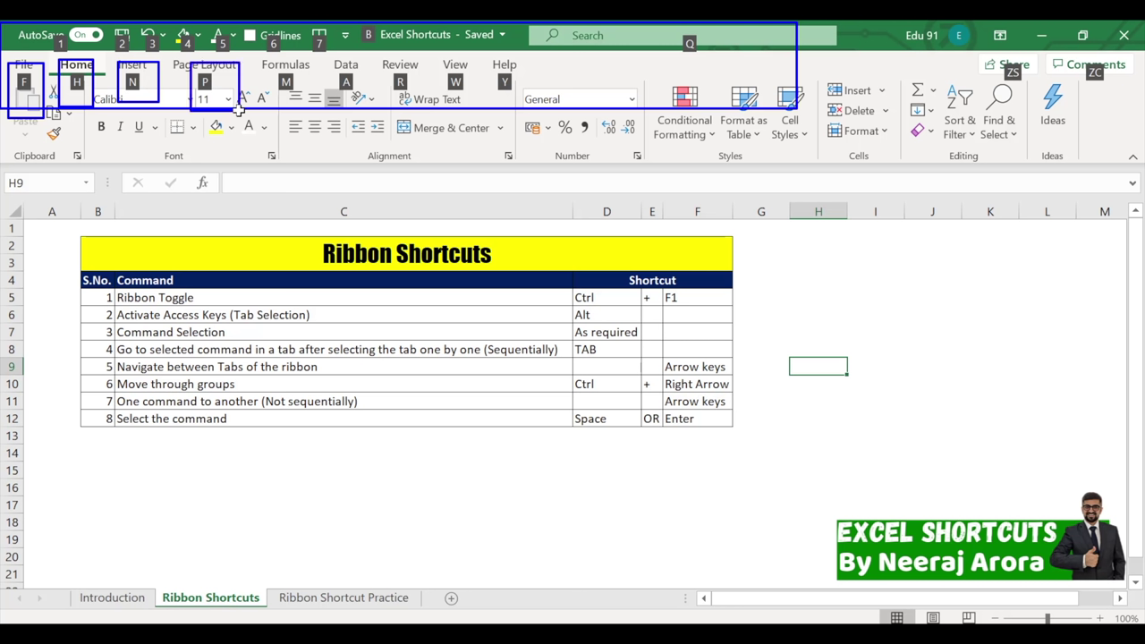
drag(274, 71, 301, 102)
drag(336, 65, 382, 110)
drag(391, 67, 427, 109)
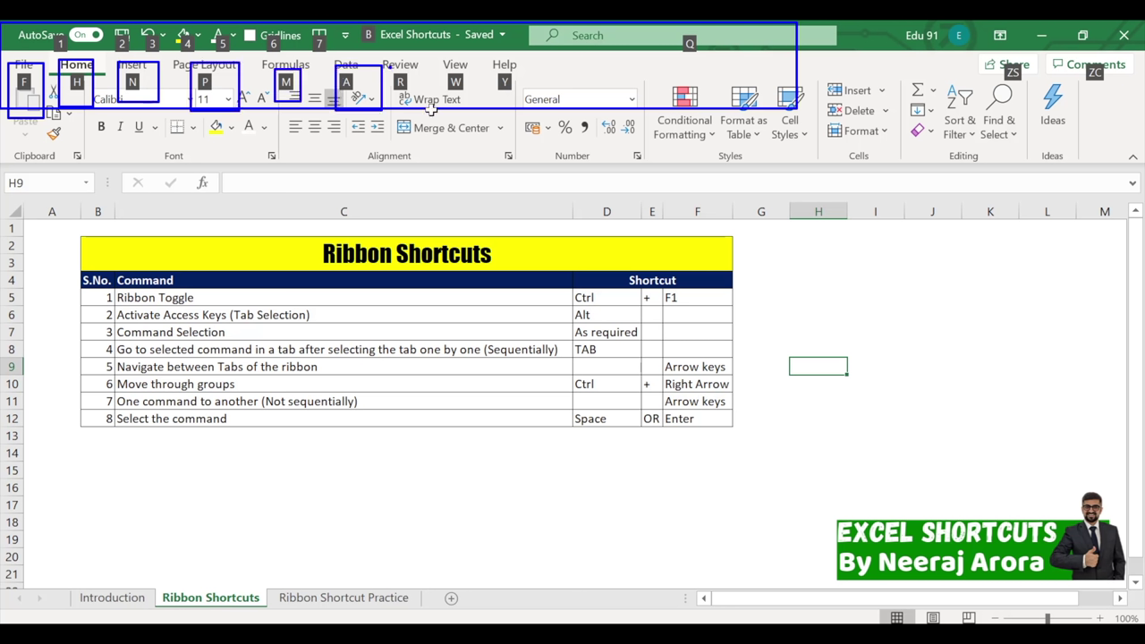
drag(445, 60, 478, 109)
drag(490, 65, 526, 109)
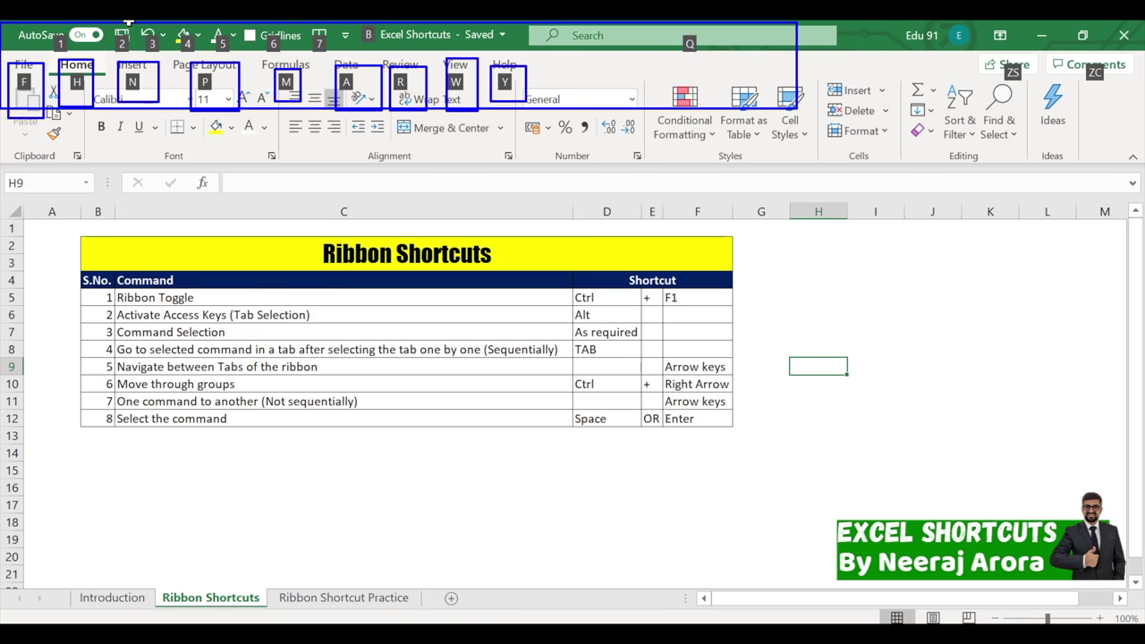
drag(44, 21, 407, 54)
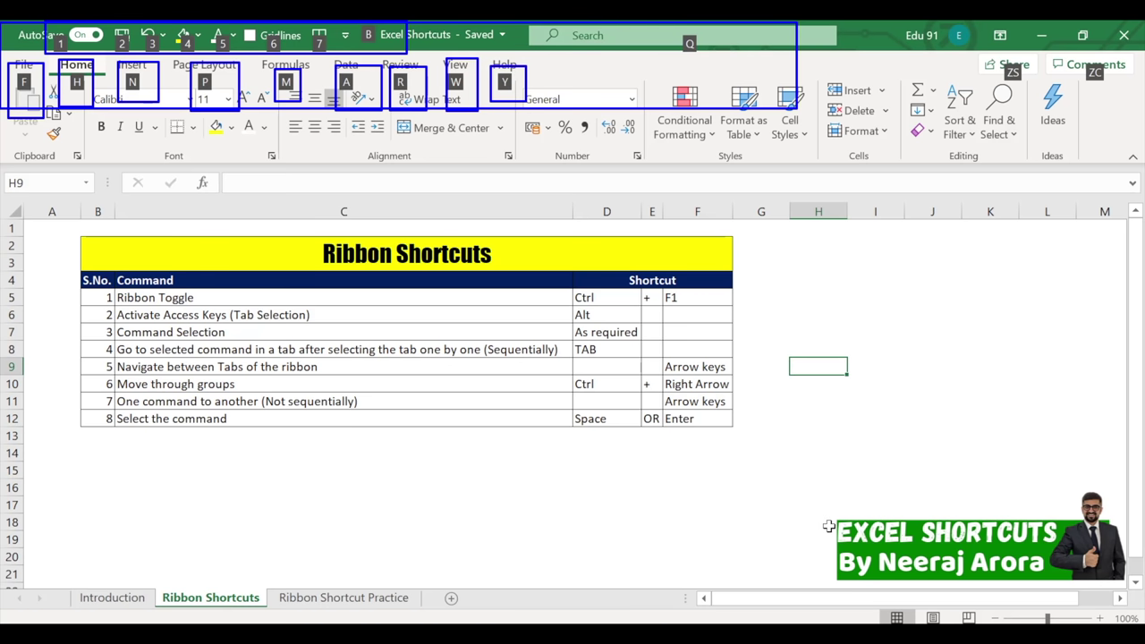
key(Escape)
click(669, 468)
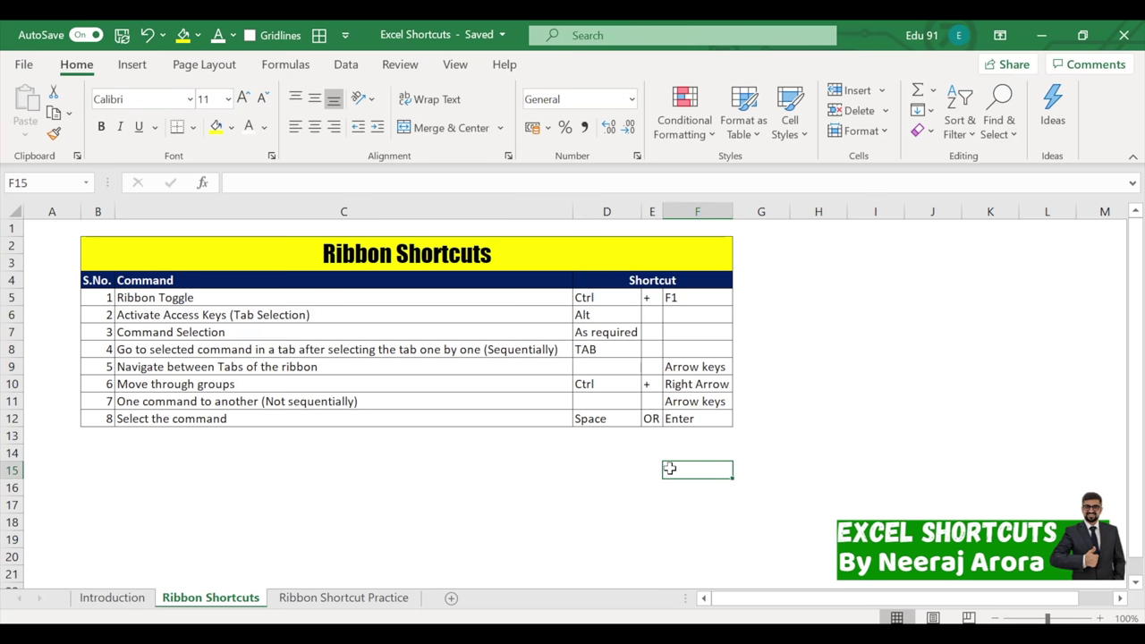
key(alt)
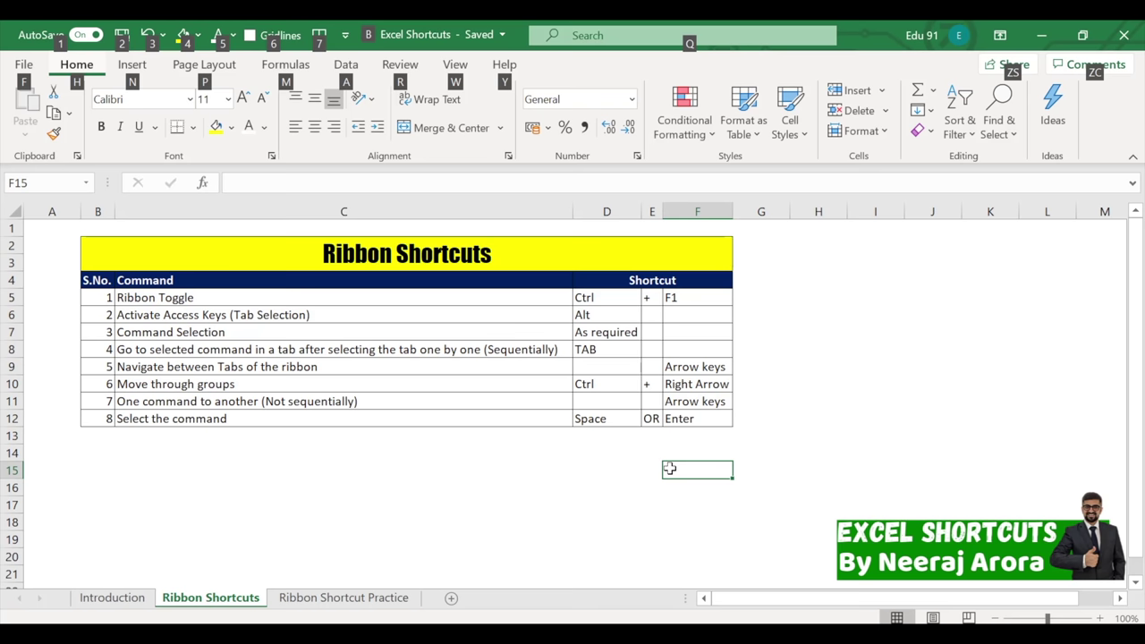
click(631, 458)
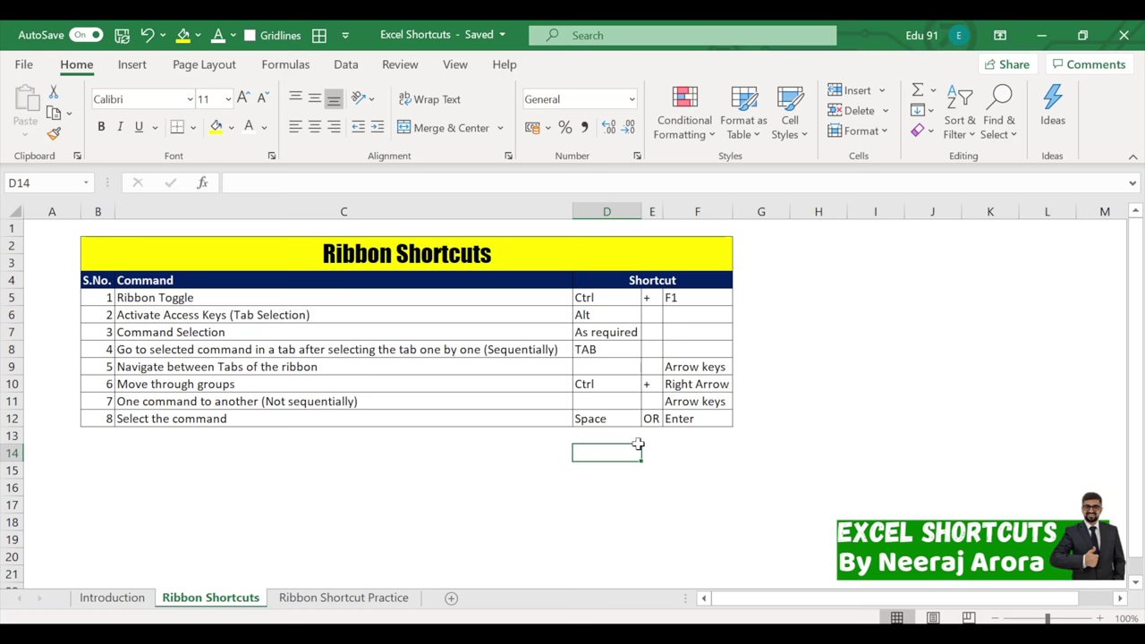
click(761, 400)
Change the shortcut for Activate Access Keys in cell D6 to "Alt (Left)"
click(625, 317)
double_click(625, 317)
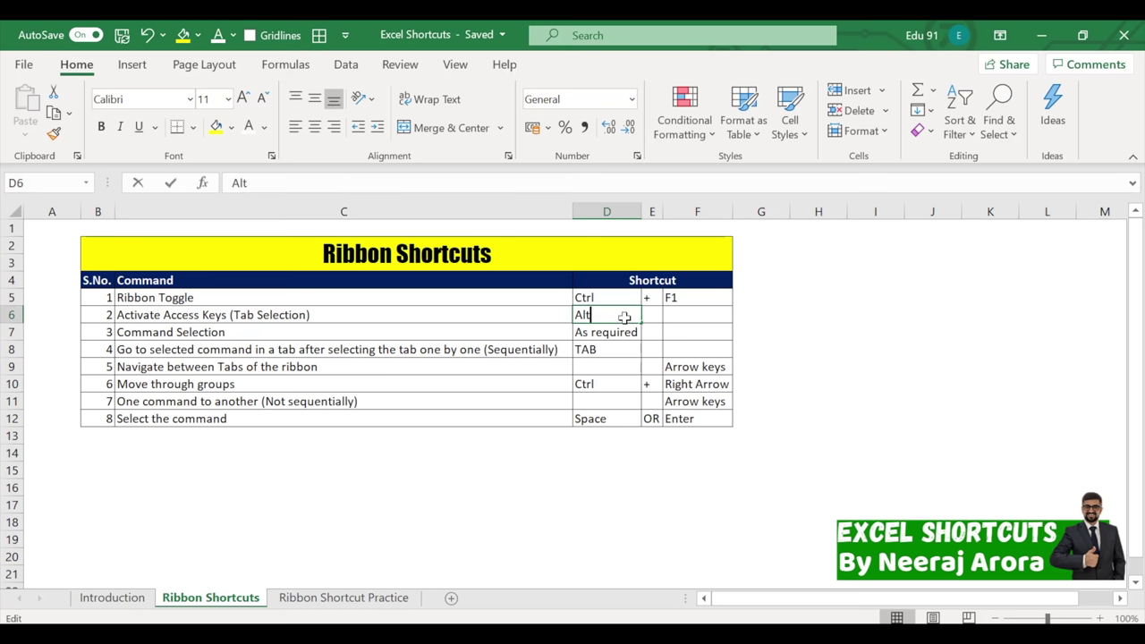
text((Lef)
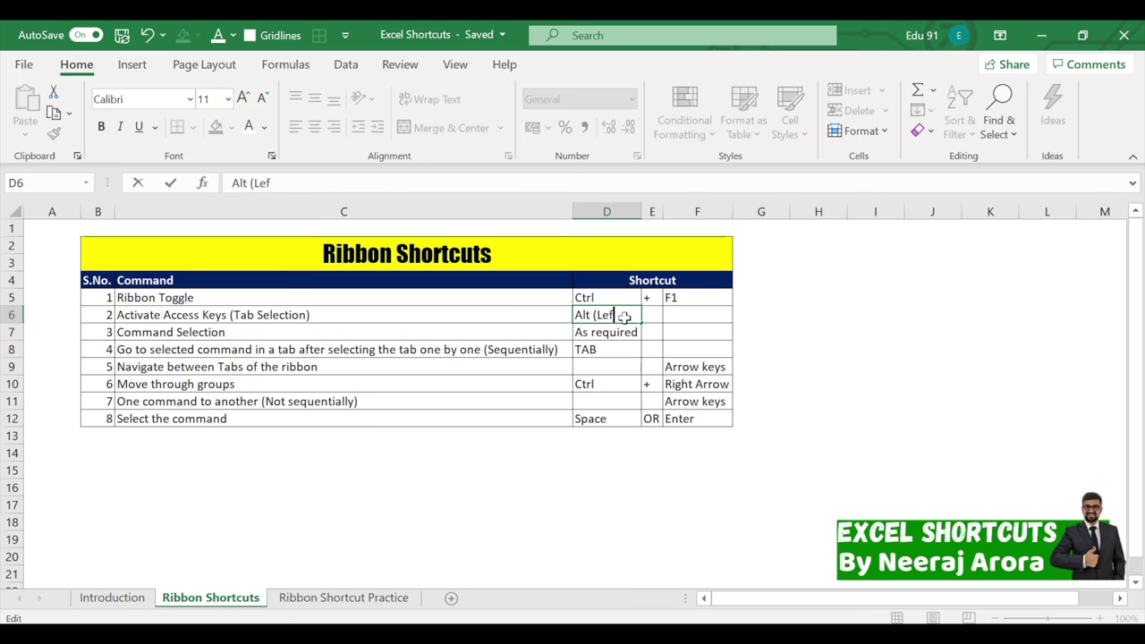
text(t))
key(Return)
click(599, 434)
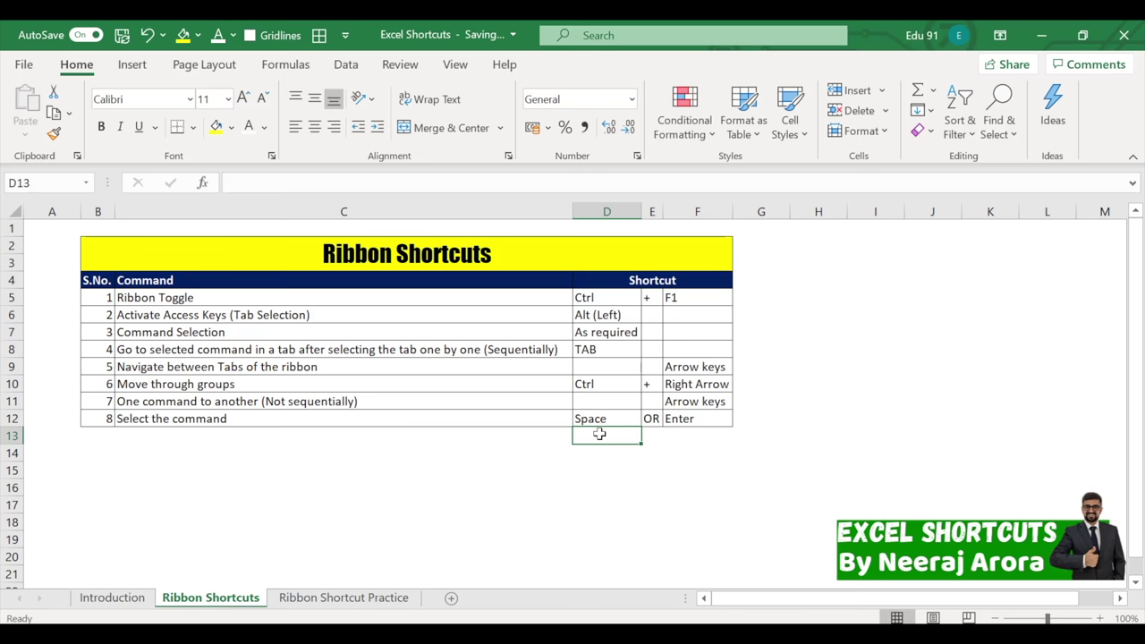
click(567, 404)
click(514, 491)
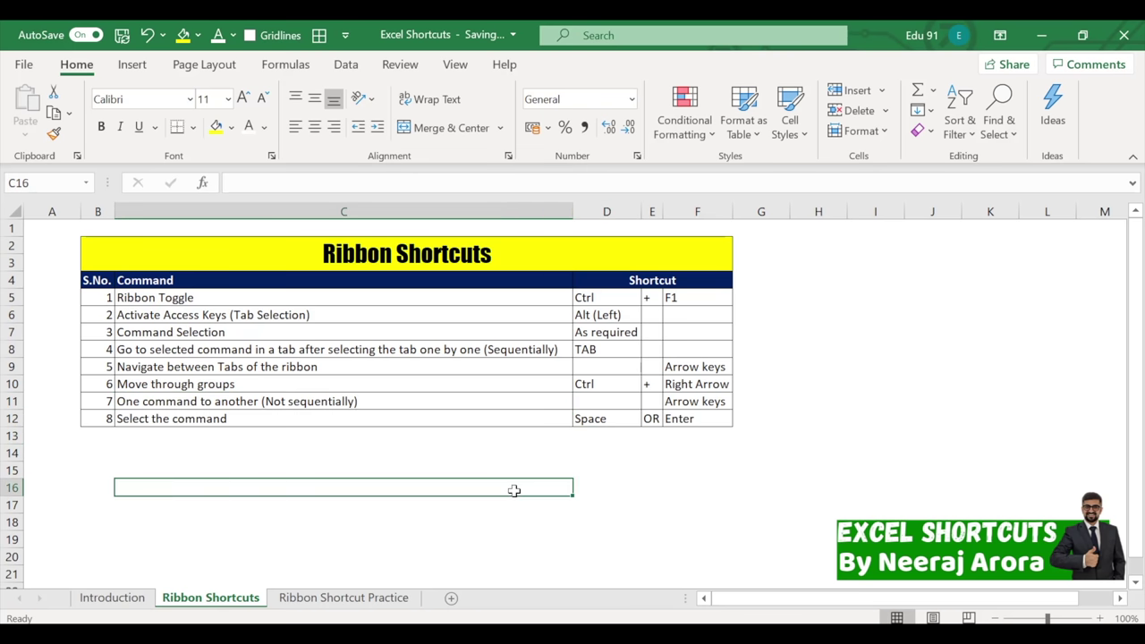
Display the ribbon tabs' access keys and those of the commands on the Home tab
key(alt)
mouse_move(2, 22)
mouse_down()
mouse_move(825, 50)
mouse_move(1136, 79)
mouse_move(1126, 134)
mouse_up()
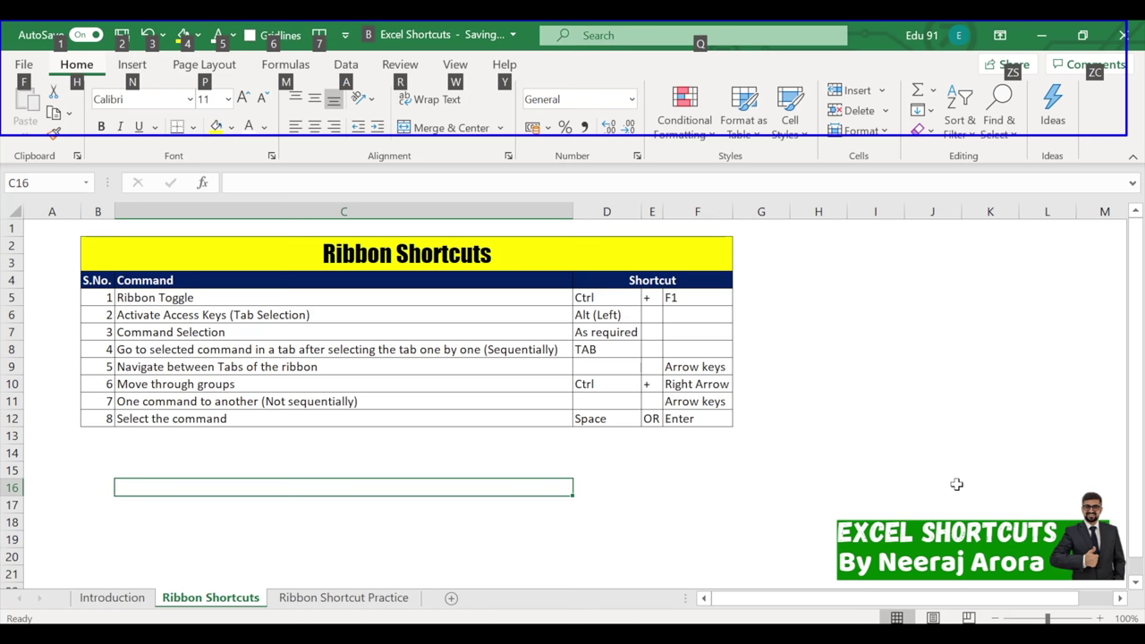
key(Escape)
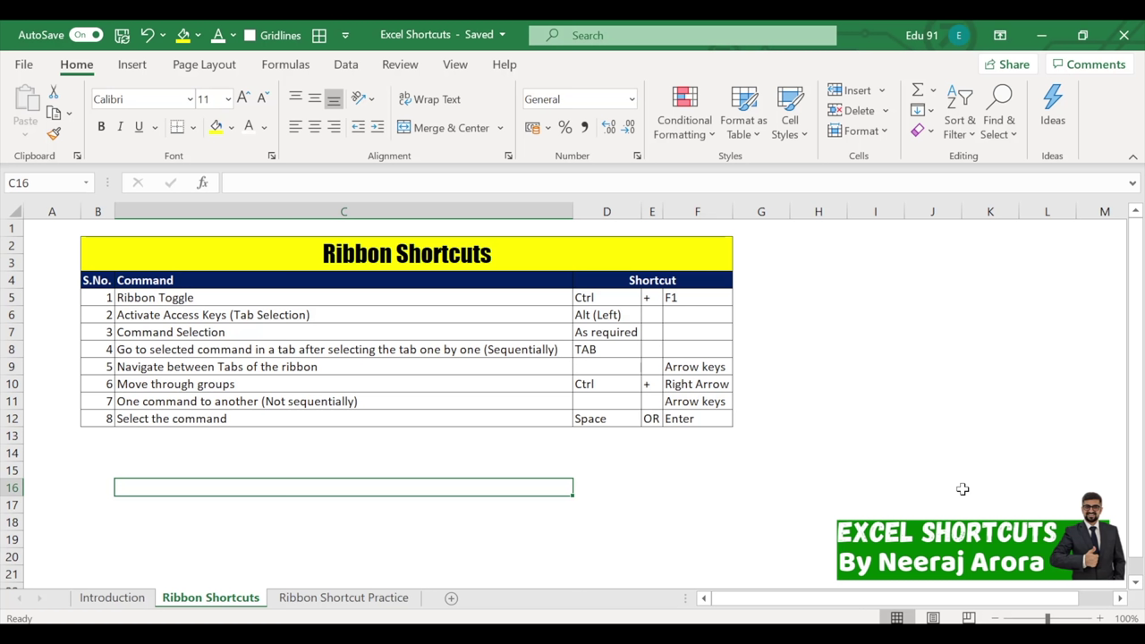
click(877, 416)
key(alt)
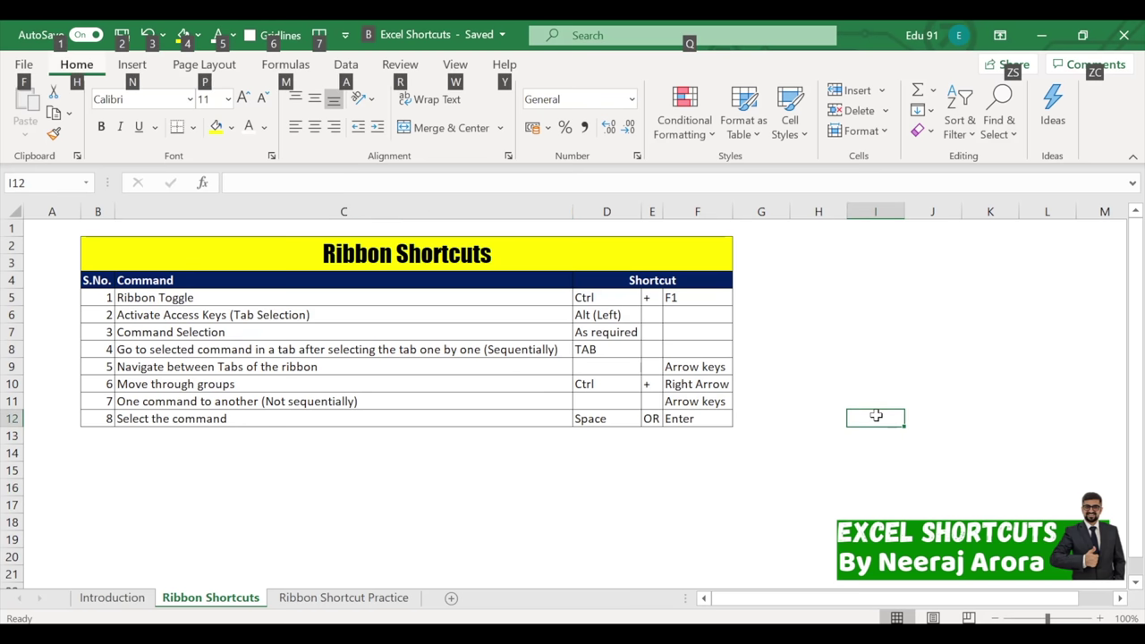
key(h)
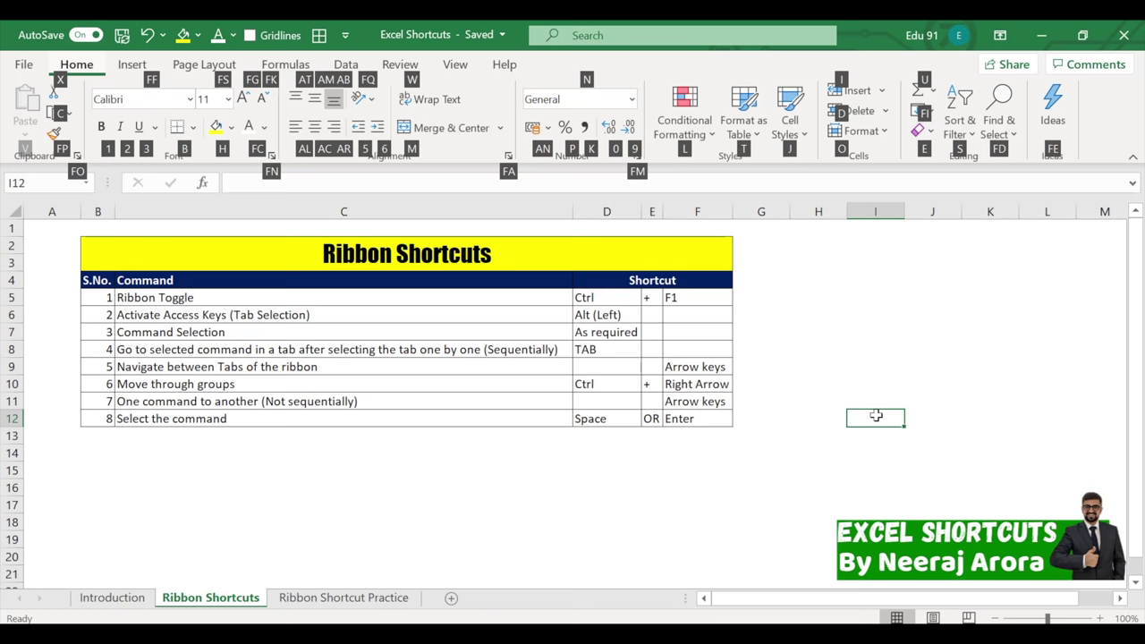
click(628, 506)
click(22, 318)
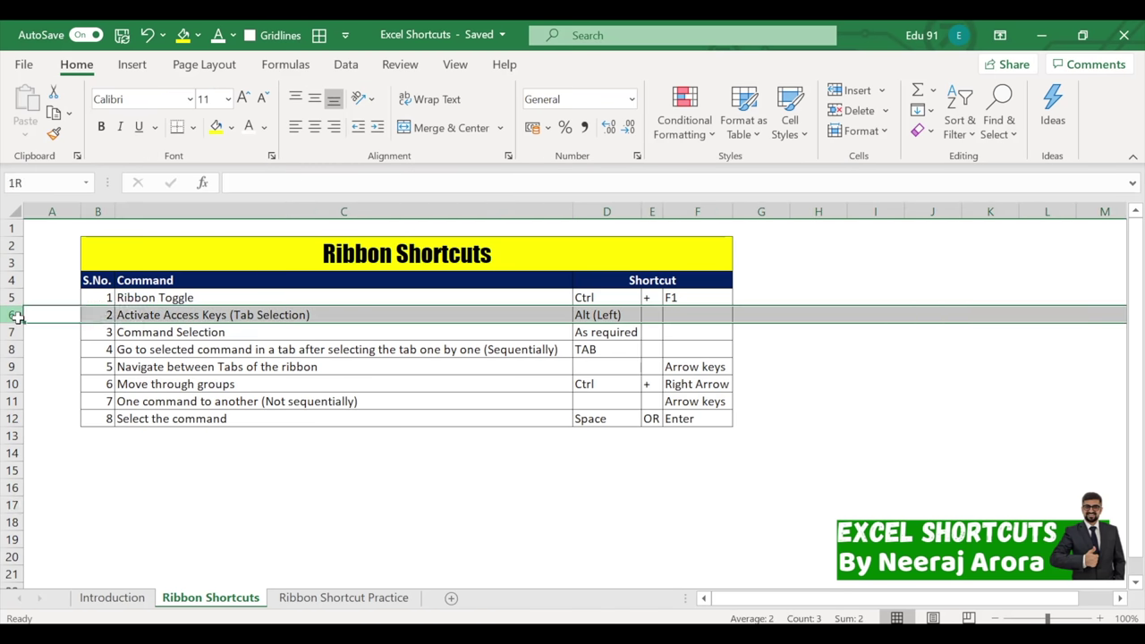
right_click(22, 318)
key(Escape)
key(ctrl+shift+plus)
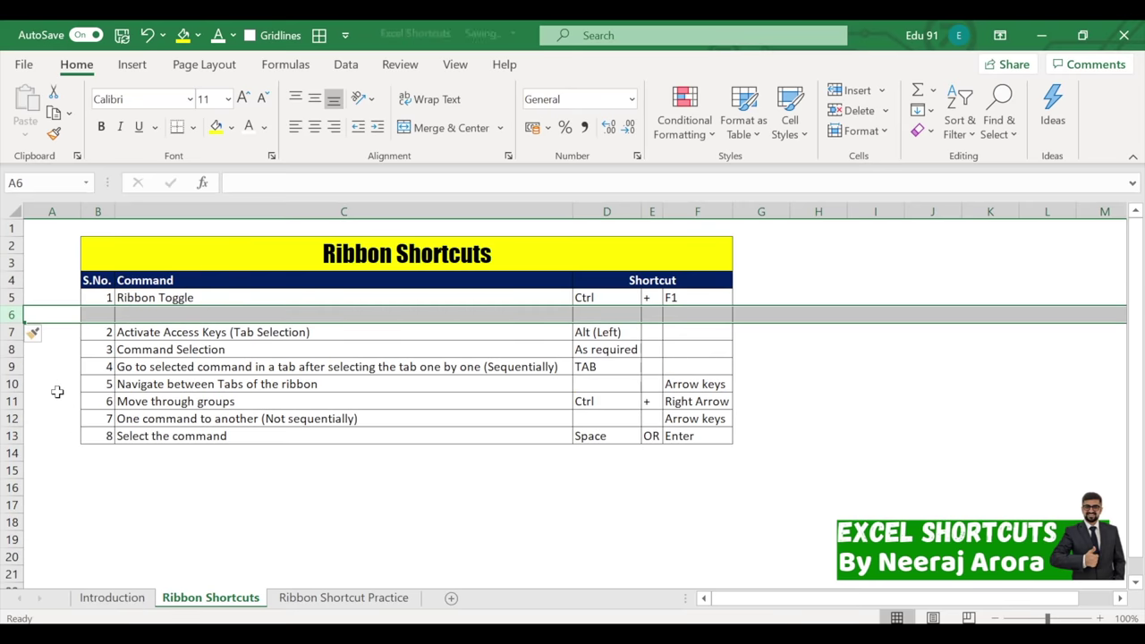
key(ctrl+minus)
Insert a blank row above the Command Selection row in the shortcuts table
click(17, 332)
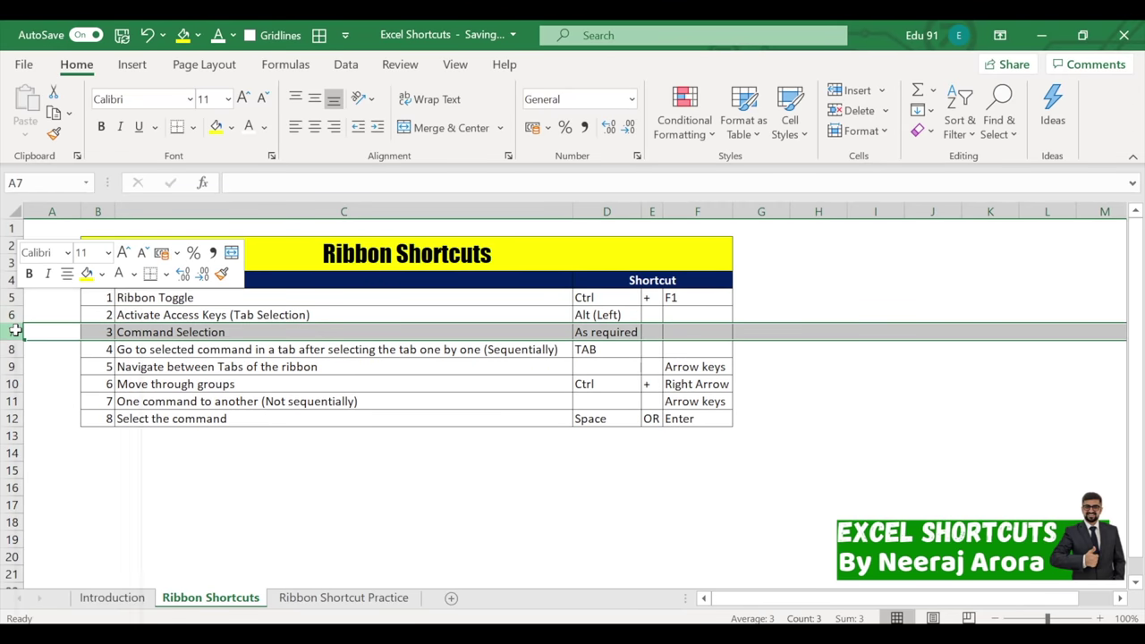
right_click(17, 331)
click(71, 448)
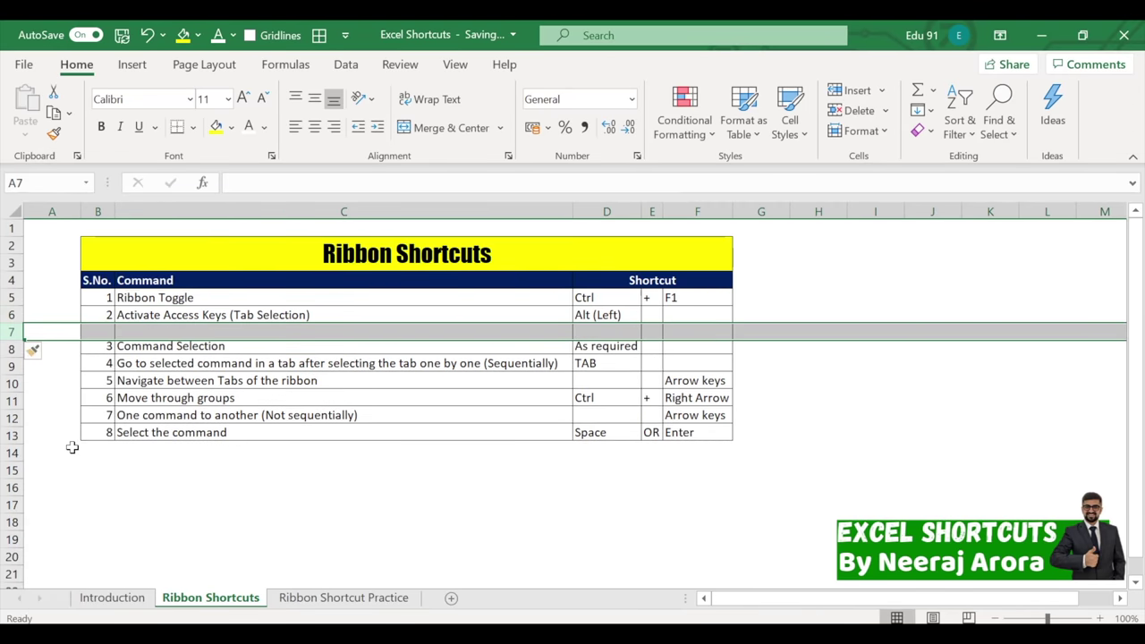
Fill the blank row 7 with serial number "2A" and the command name "Tab Selection"
click(106, 334)
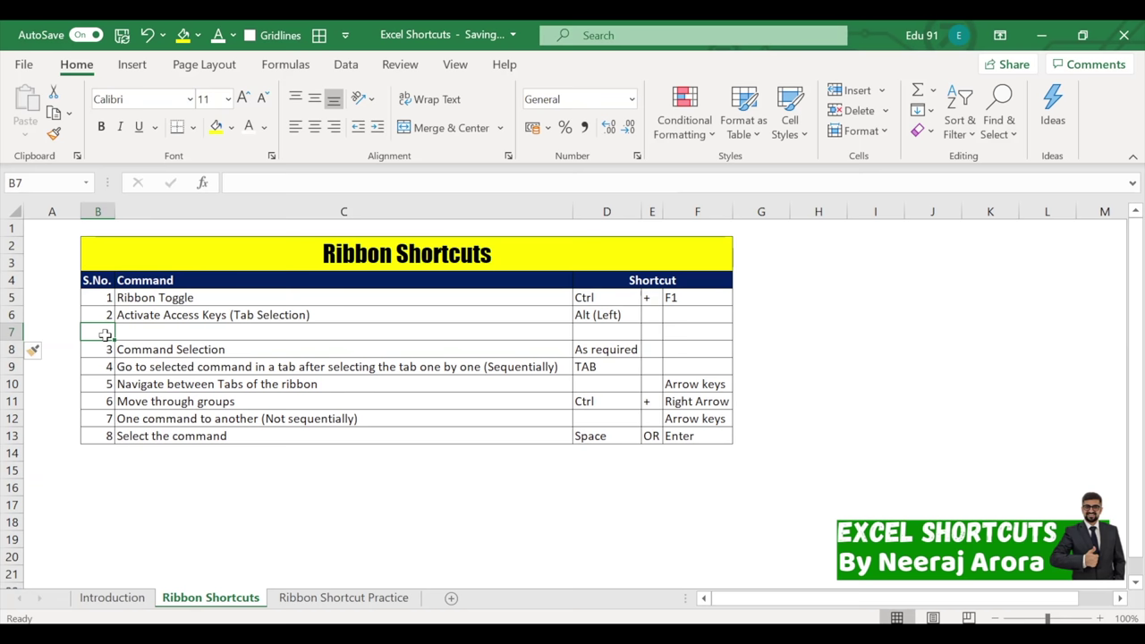
text(2A)
click(134, 331)
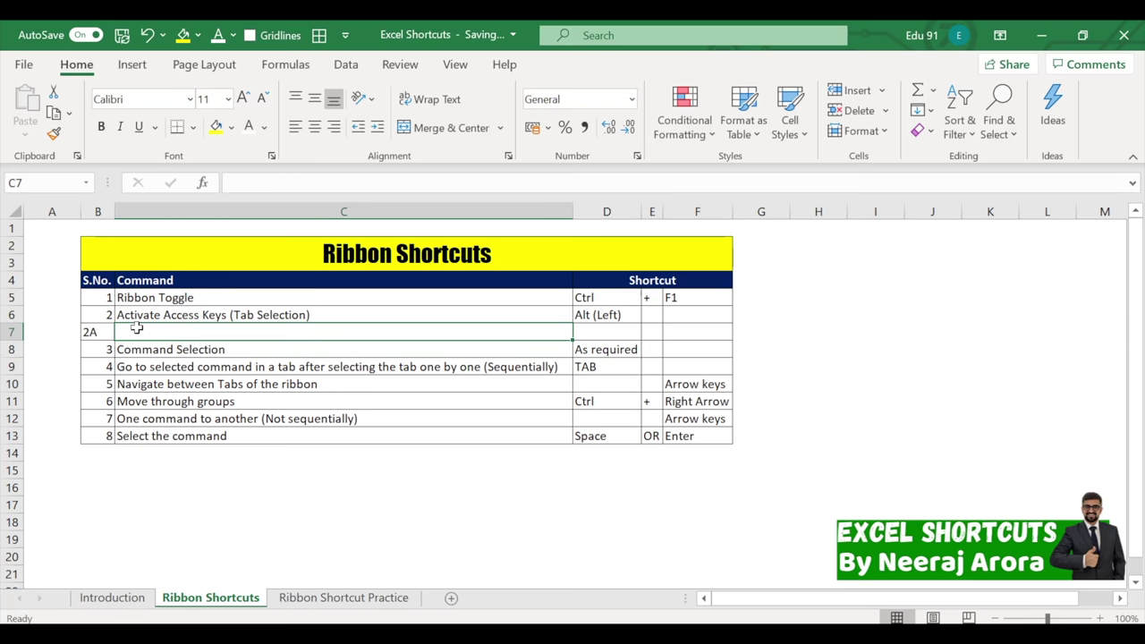
text(Tab Selection)
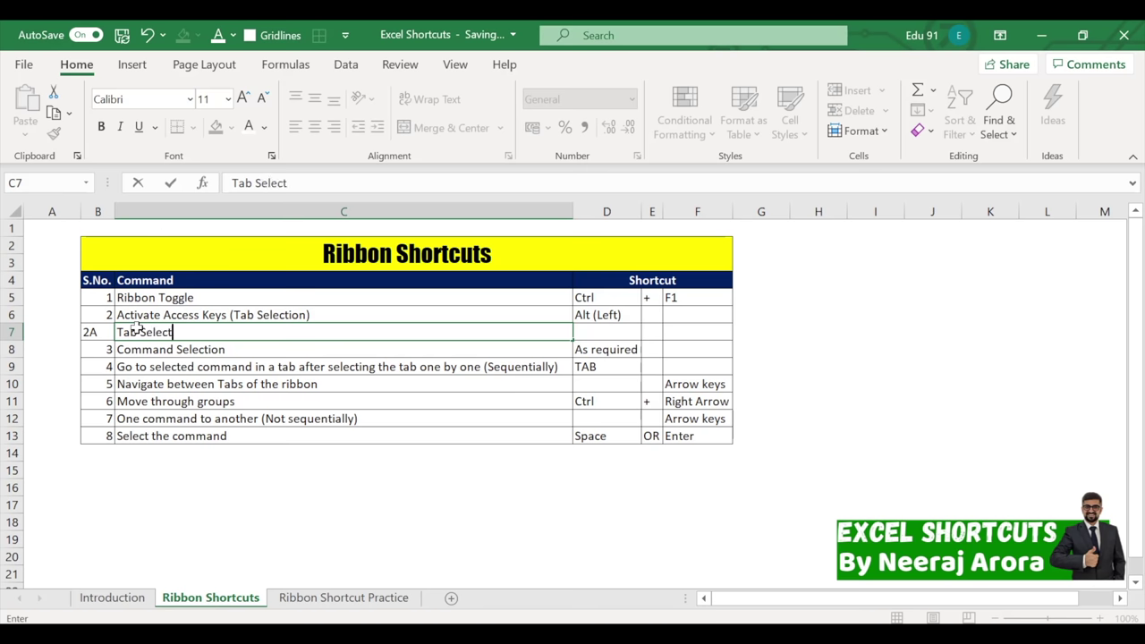
key(Return)
Renumber the S.No. column from 1 to 9 by filling the series down from the first entry
drag(106, 297, 115, 445)
click(193, 486)
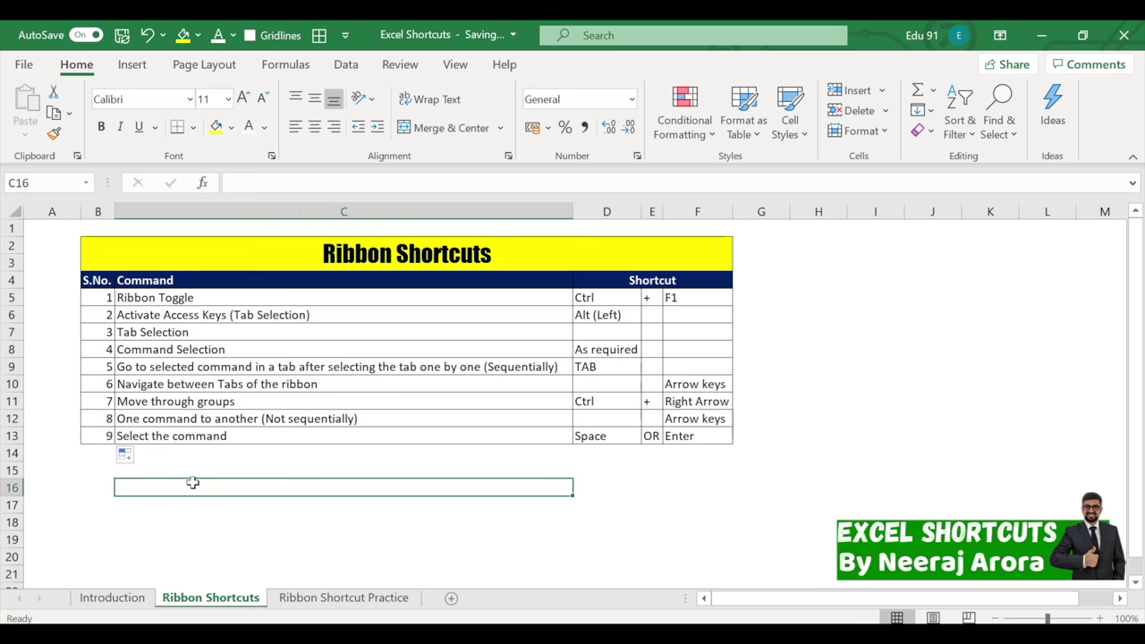
click(271, 333)
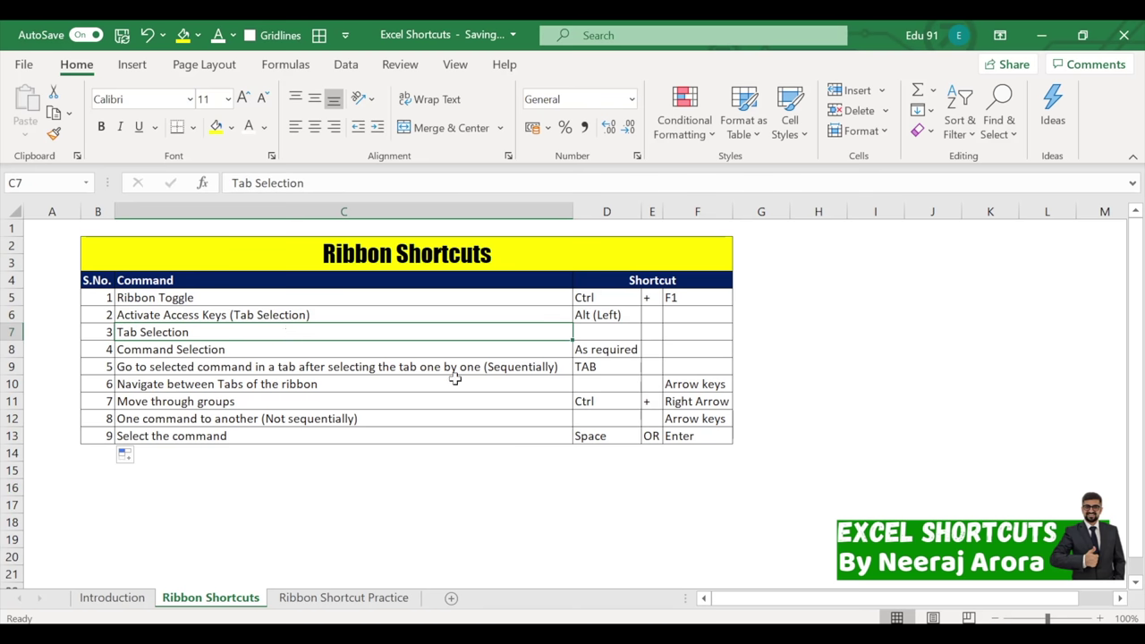
Show the access keys of the Home tab's commands with an empty cell beside the table selected
click(805, 332)
key(alt)
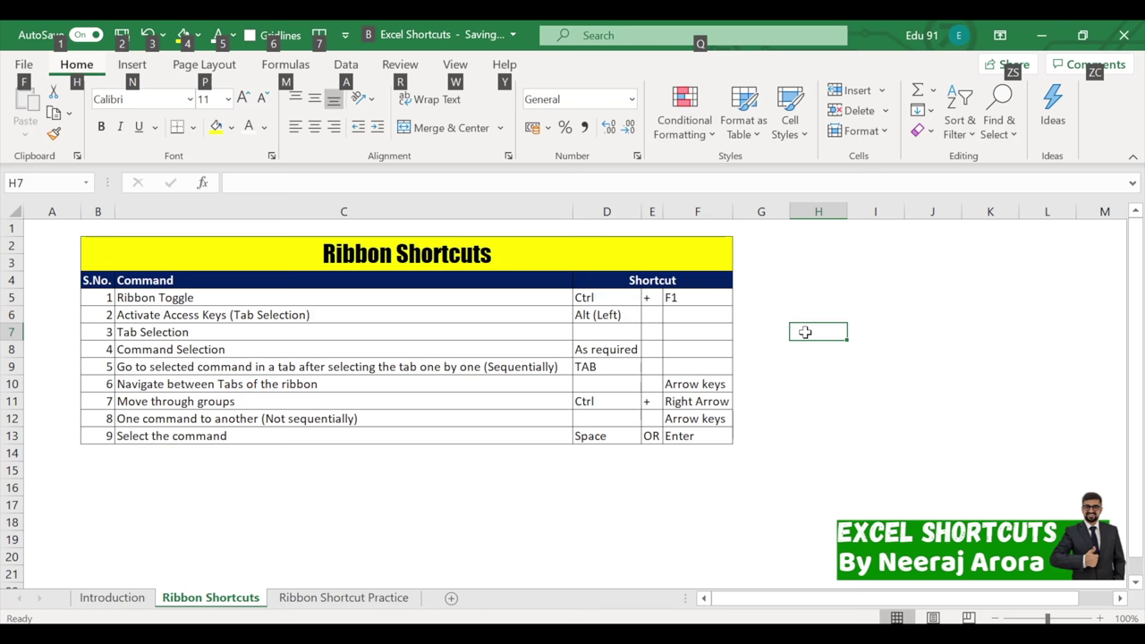
key(h)
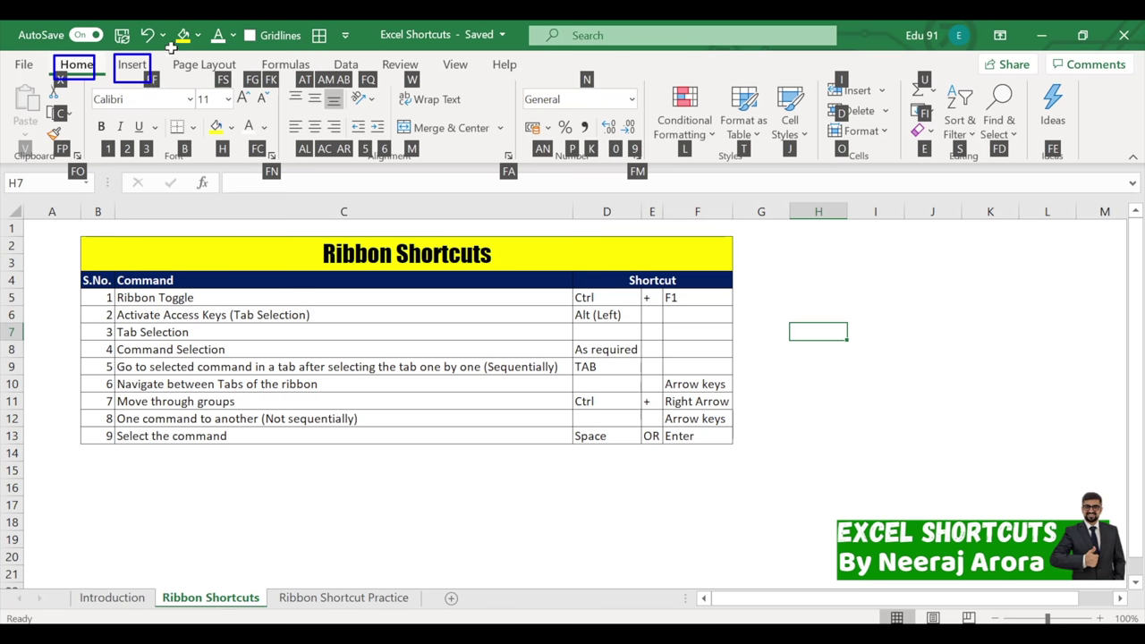
key(Escape)
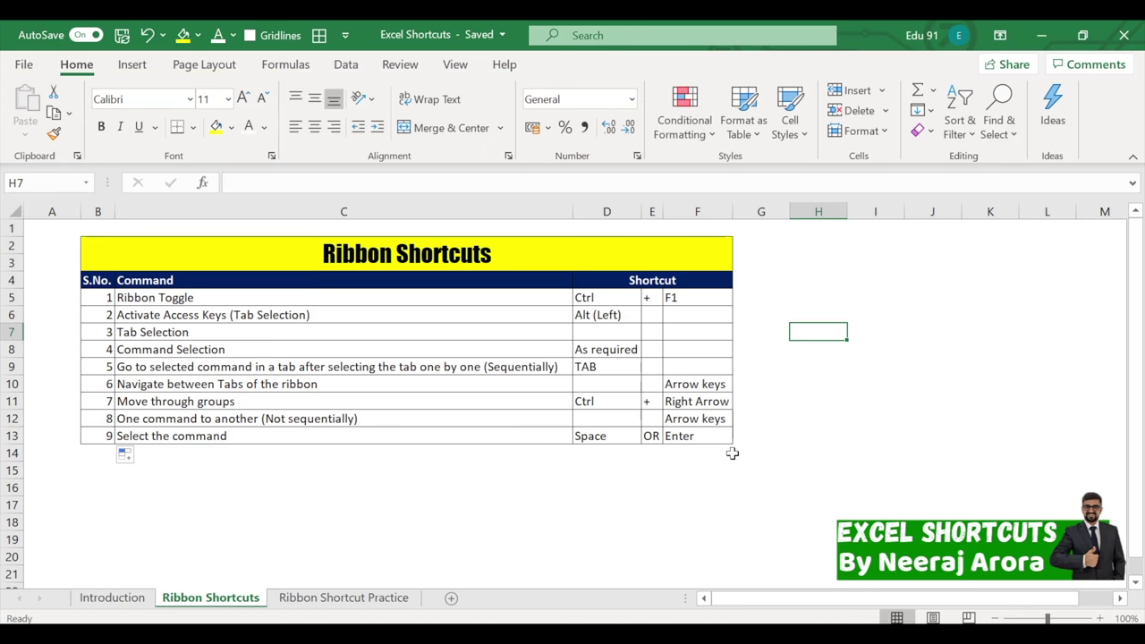
click(816, 401)
key(alt)
key(h)
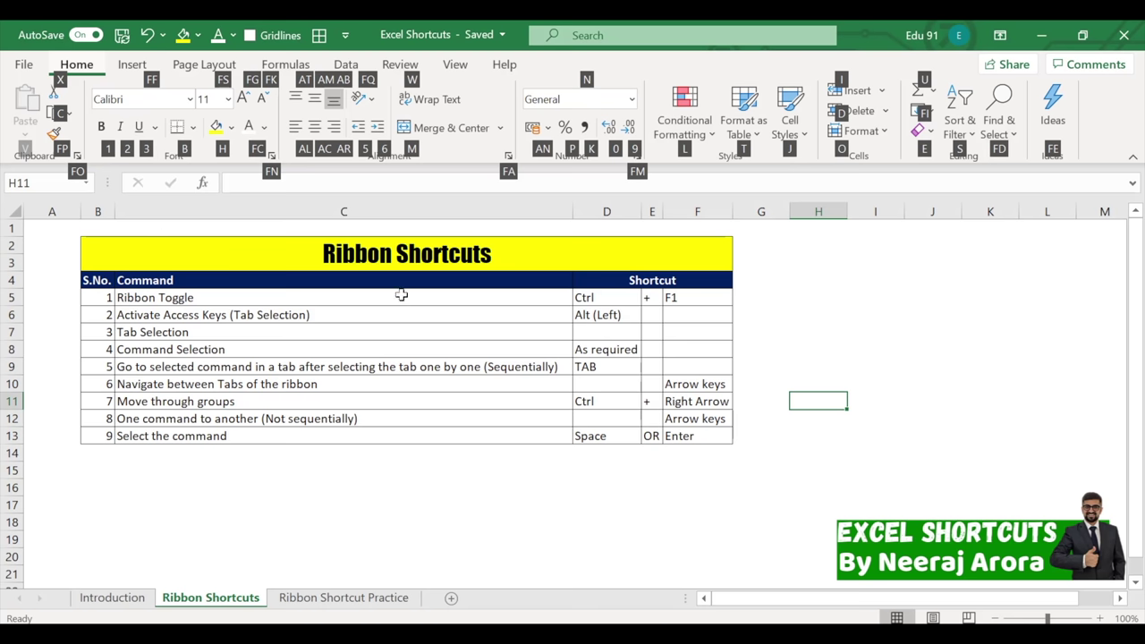
Make the Ribbon Toggle text in cell C5 bold using the Home tab's access keys
click(356, 296)
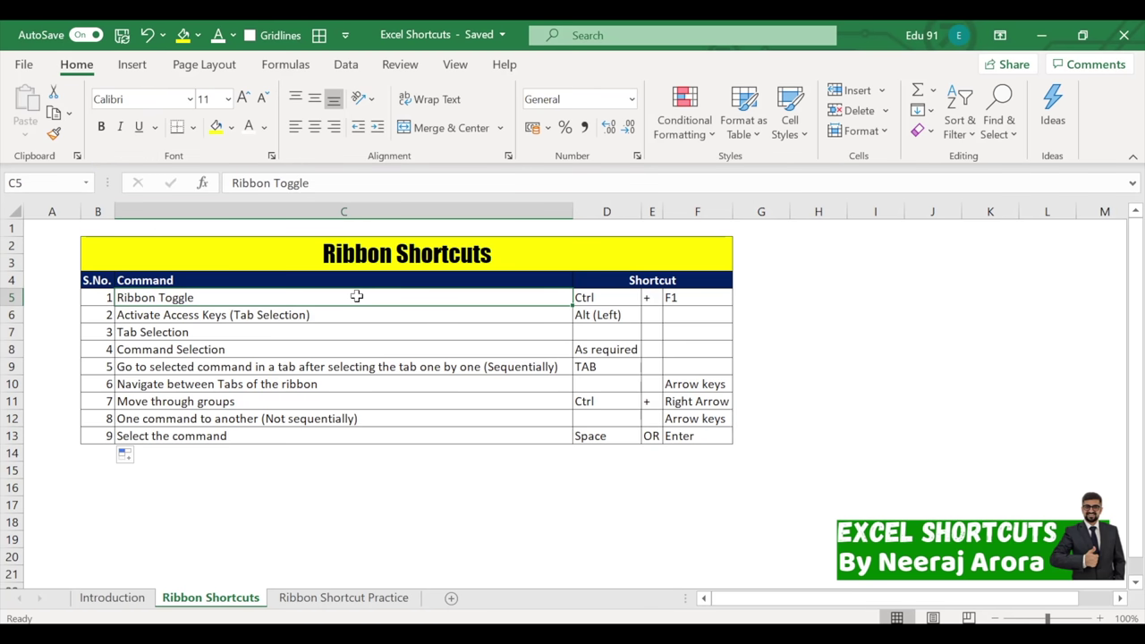
key(alt)
key(alt)
key(alt)
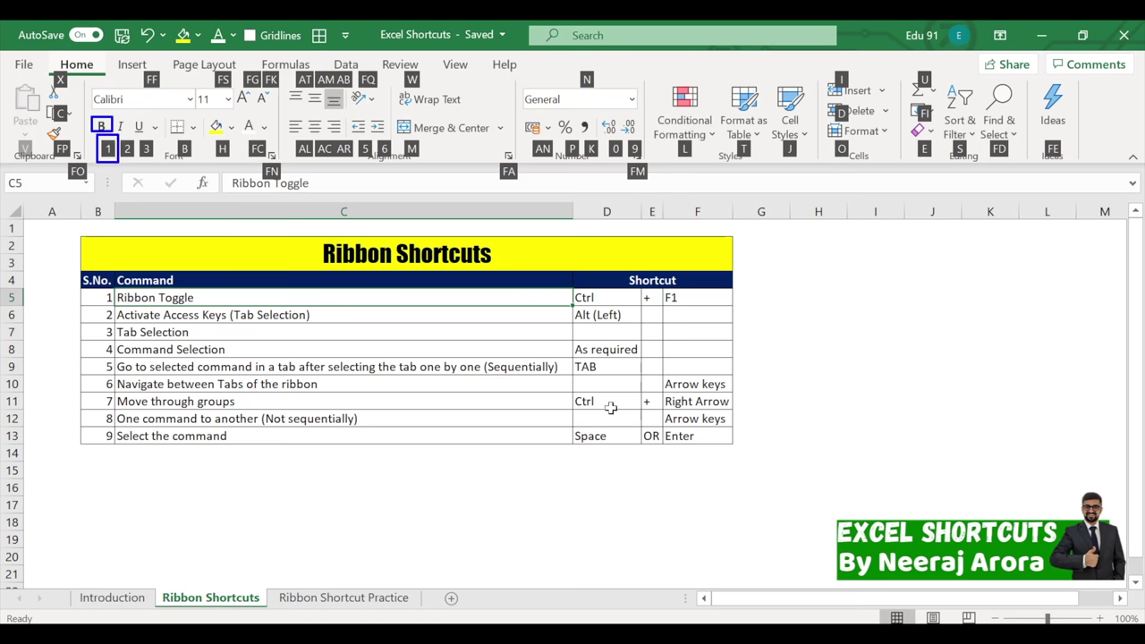
key(Escape)
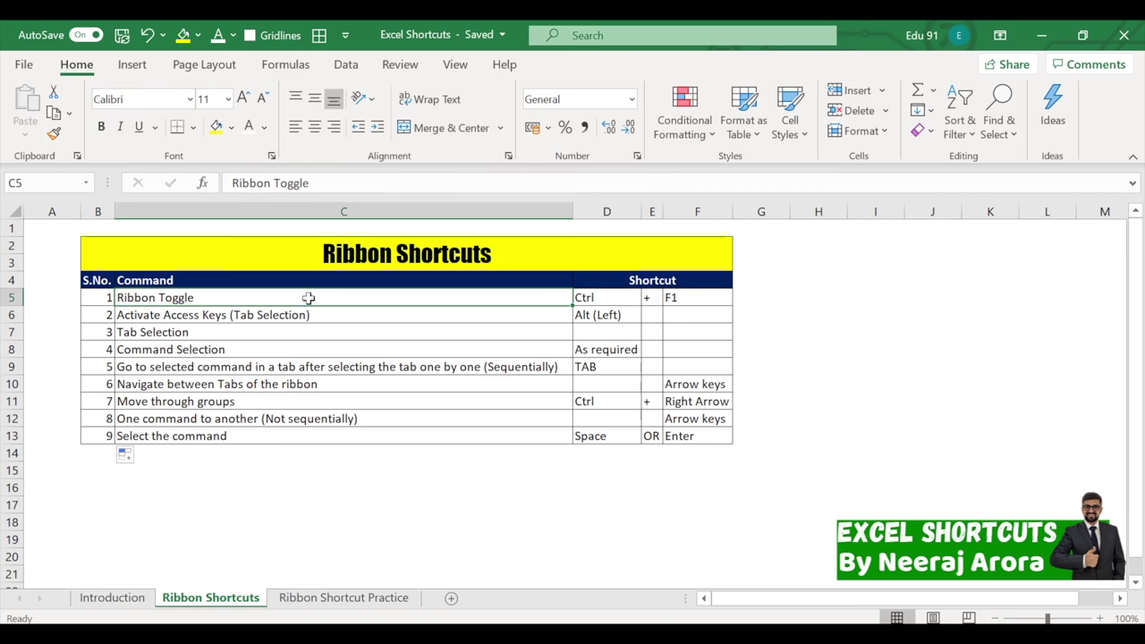
key(alt+h)
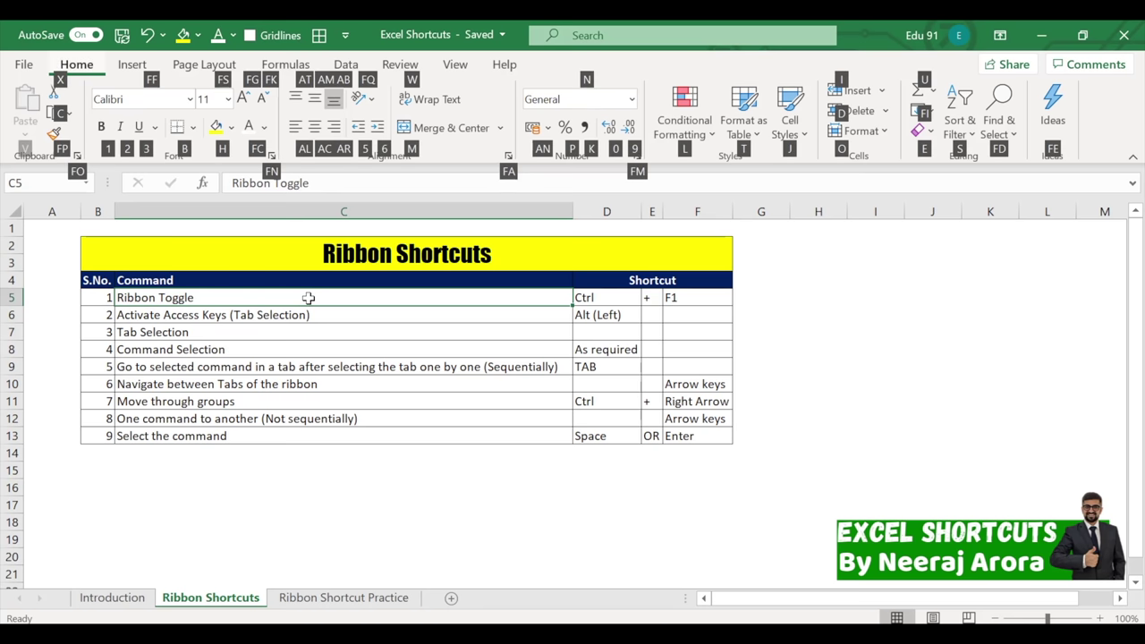
key(1)
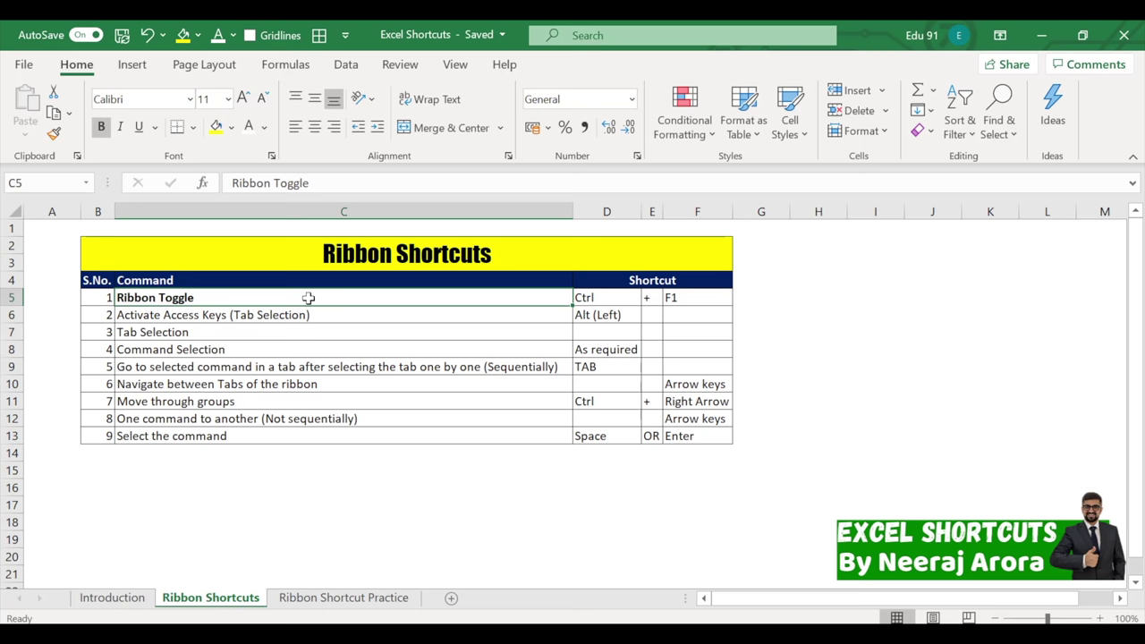
Italicize the Ribbon Toggle text in cell C5 using the Home tab's access keys
key(alt)
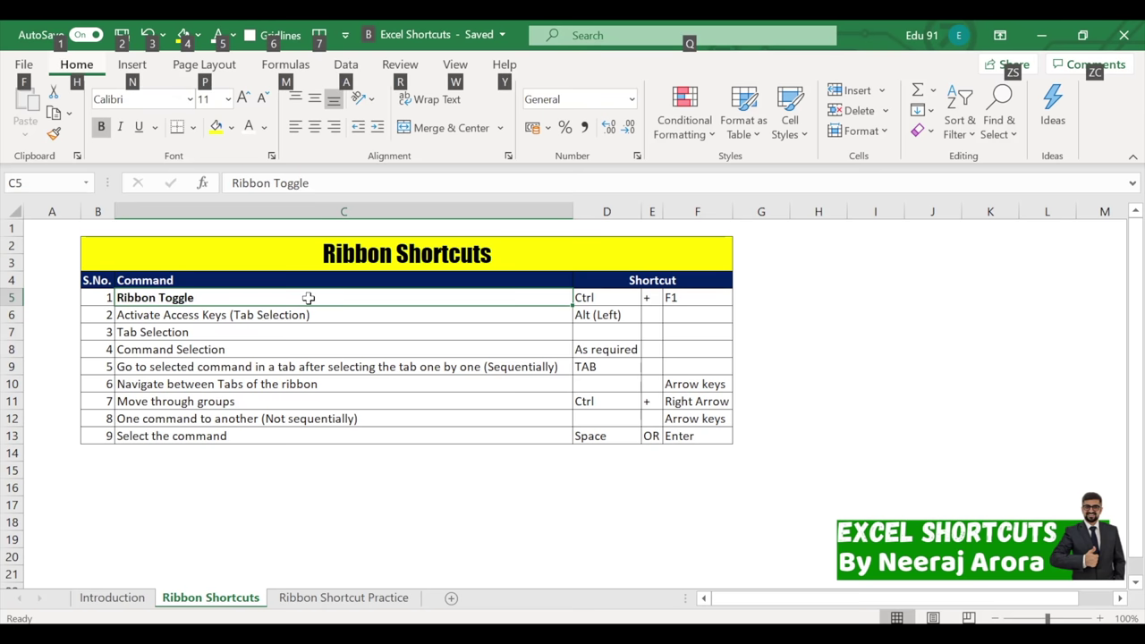
key(h)
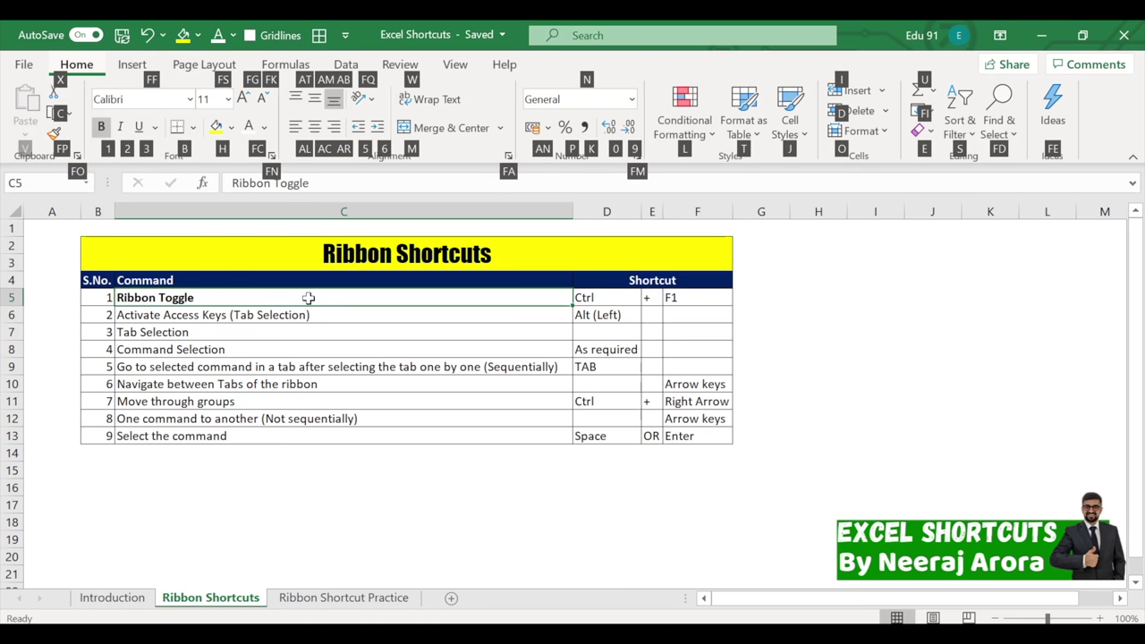
key(2)
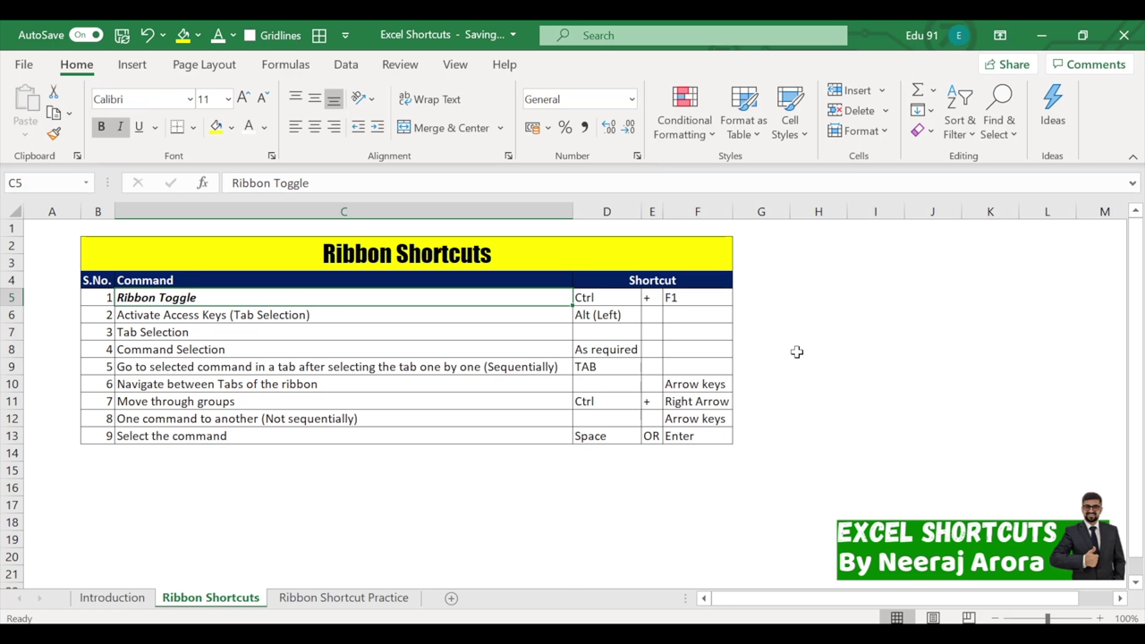
Remove the italic and bold formatting from the Ribbon Toggle text in cell C5
key(ctrl+i)
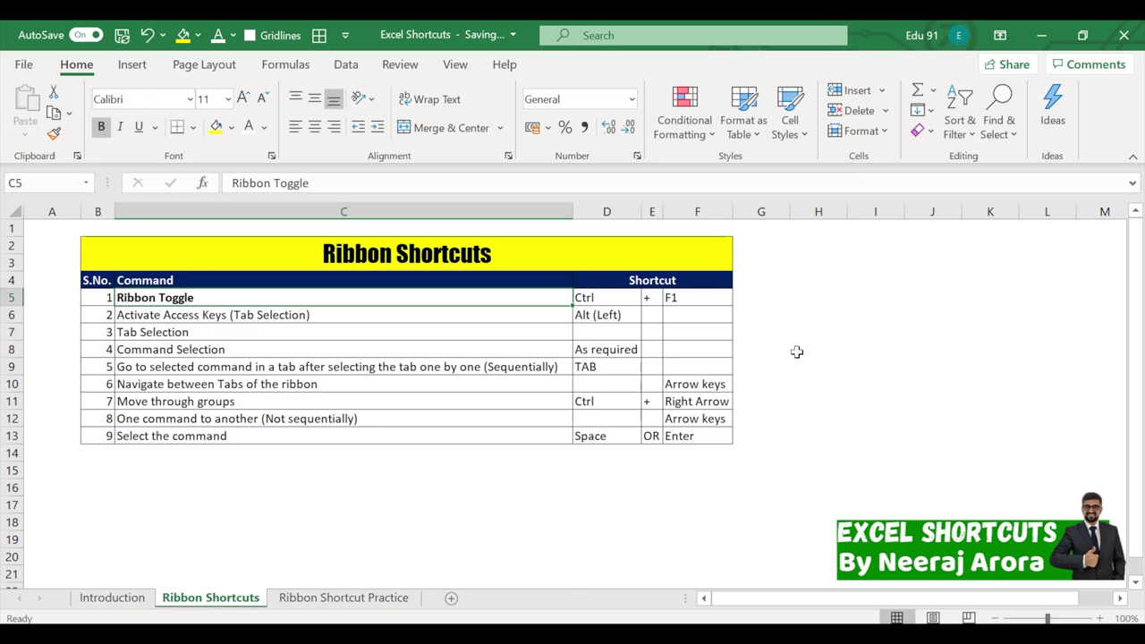
key(ctrl+b)
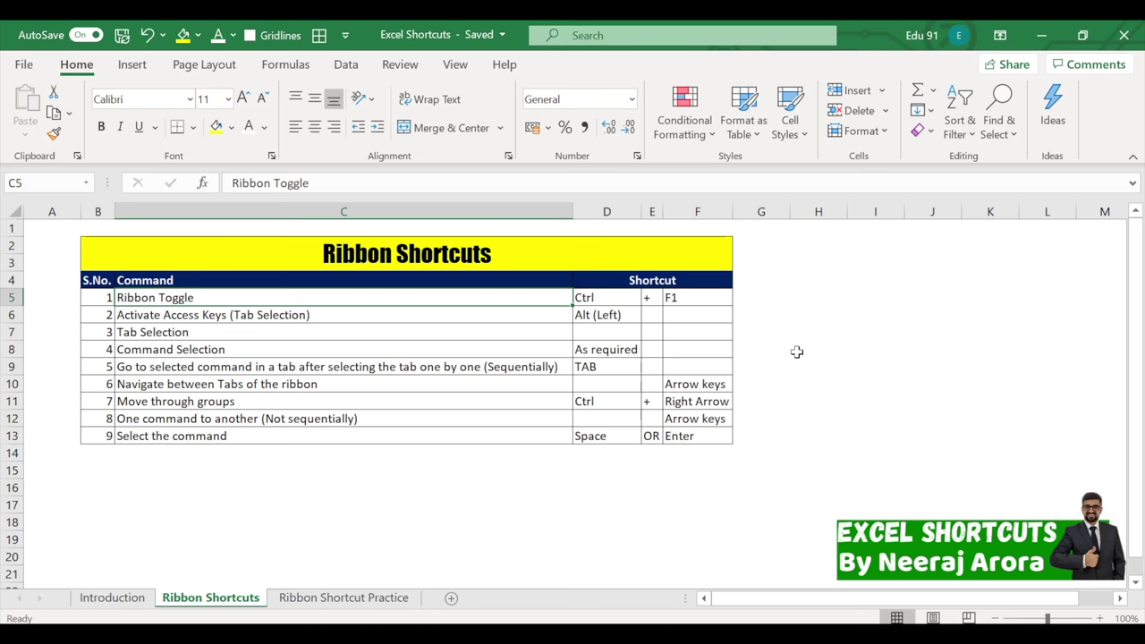
Show the access keys of the Home tab's commands and shift the keyboard focus to its first command, Paste
key(alt)
key(h)
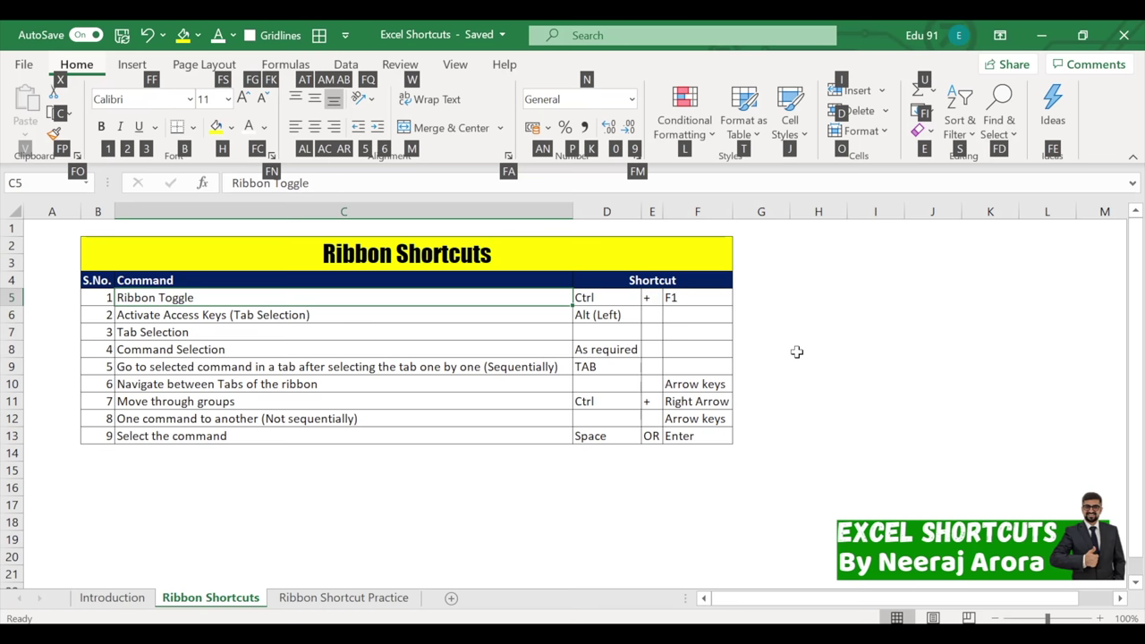
key(Tab)
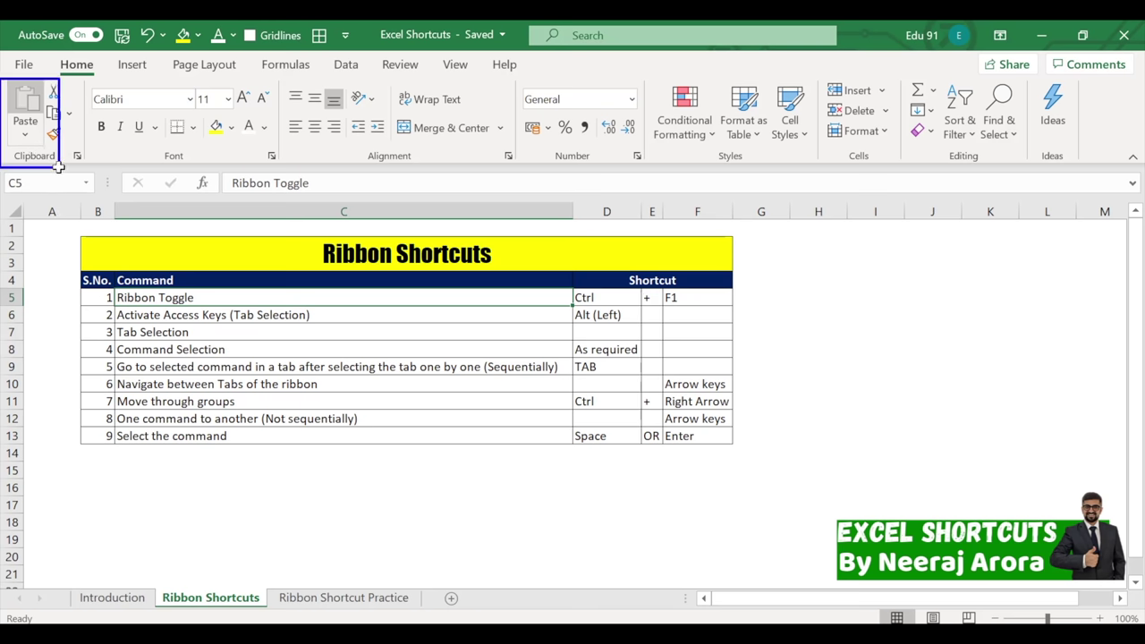
key(Escape)
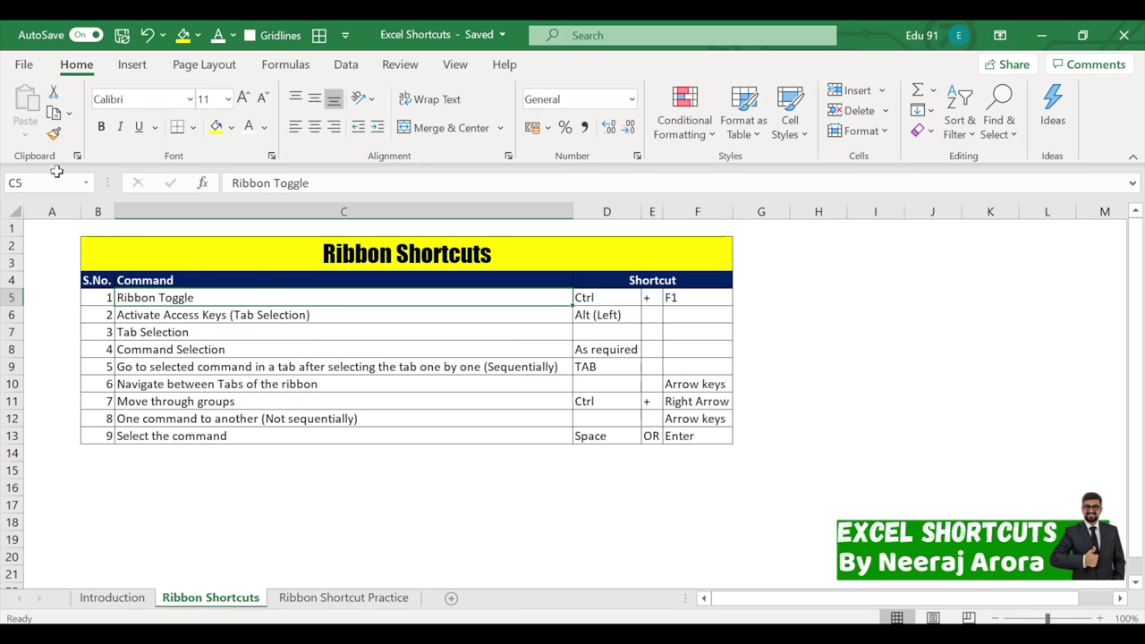
Step the keyboard focus sequentially through the Home tab's commands from Paste to the Font group's dialog launcher
key(alt)
key(h)
key(Tab)
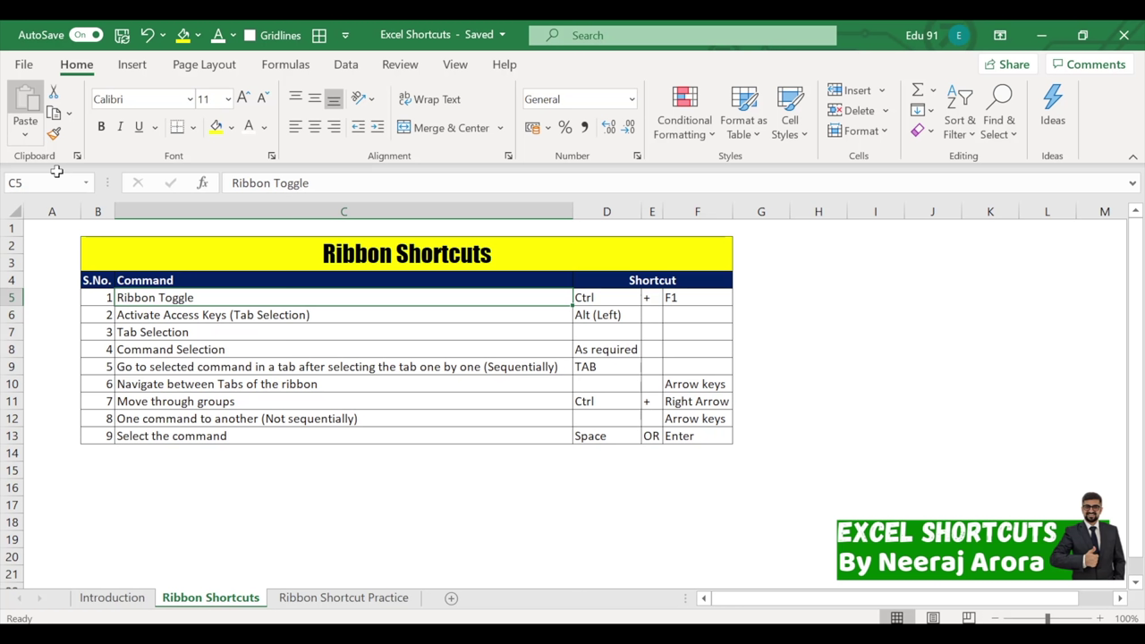
key(Tab)
key(Tab)
key(Tab)
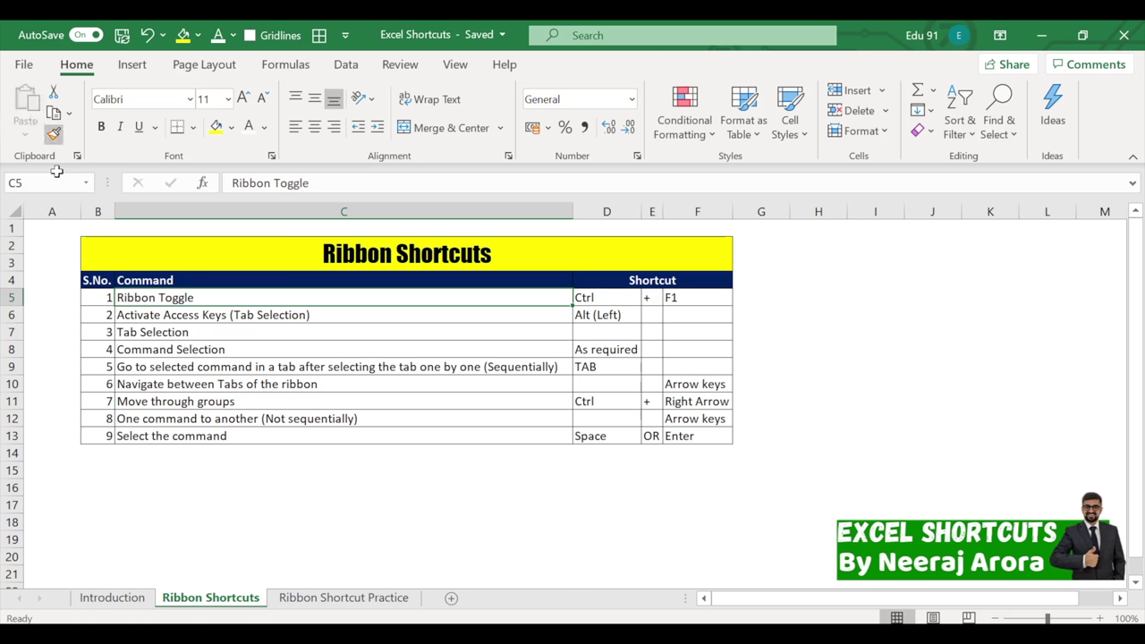
key(Tab)
key(Tab)
key(Tab)
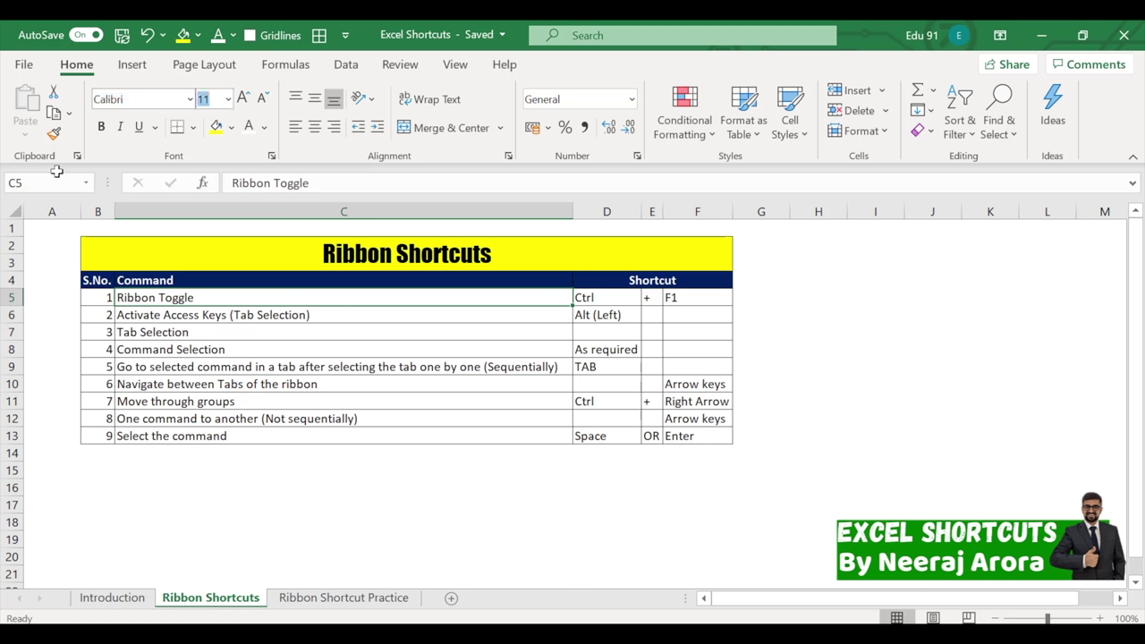
key(Tab)
key(Tab)
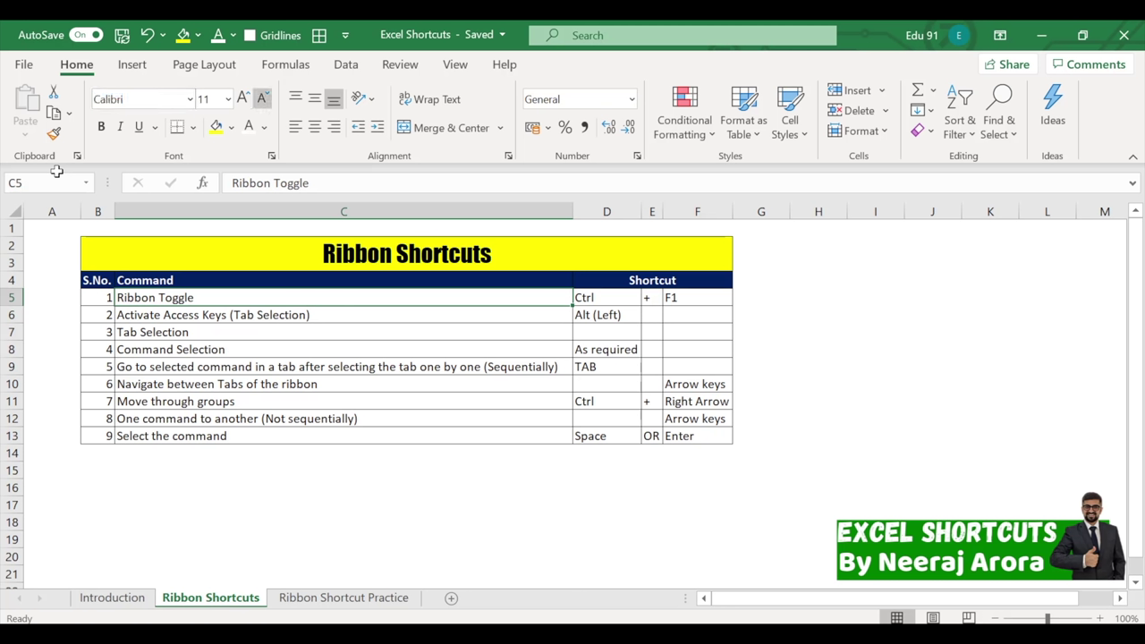
key(Tab)
key(Tab)
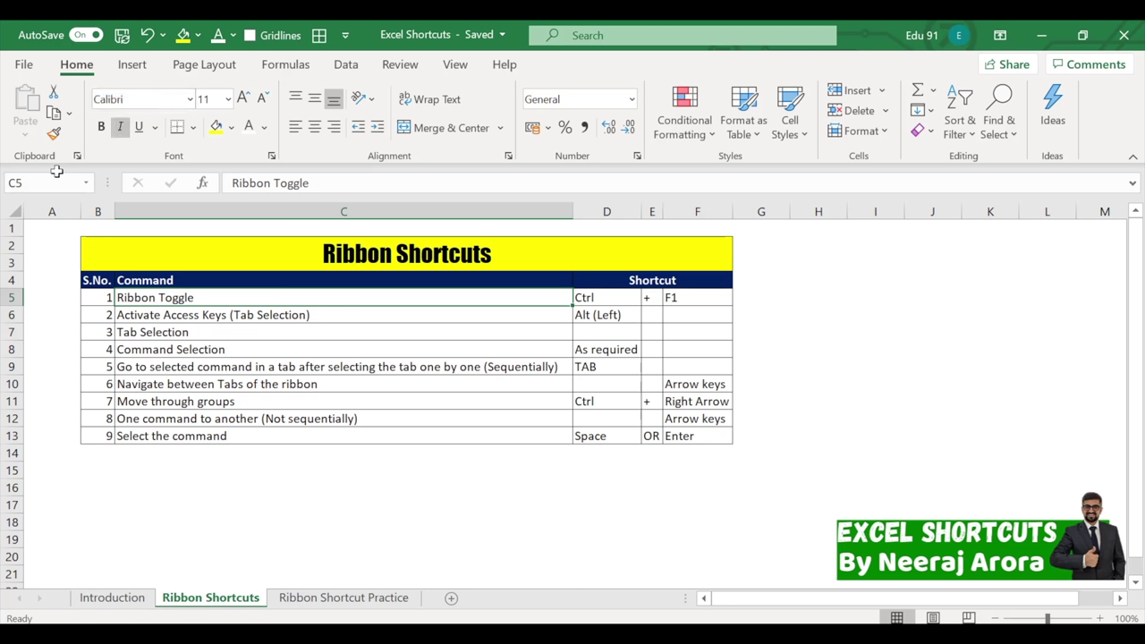
key(Tab)
key(Tab)
key(Tab)
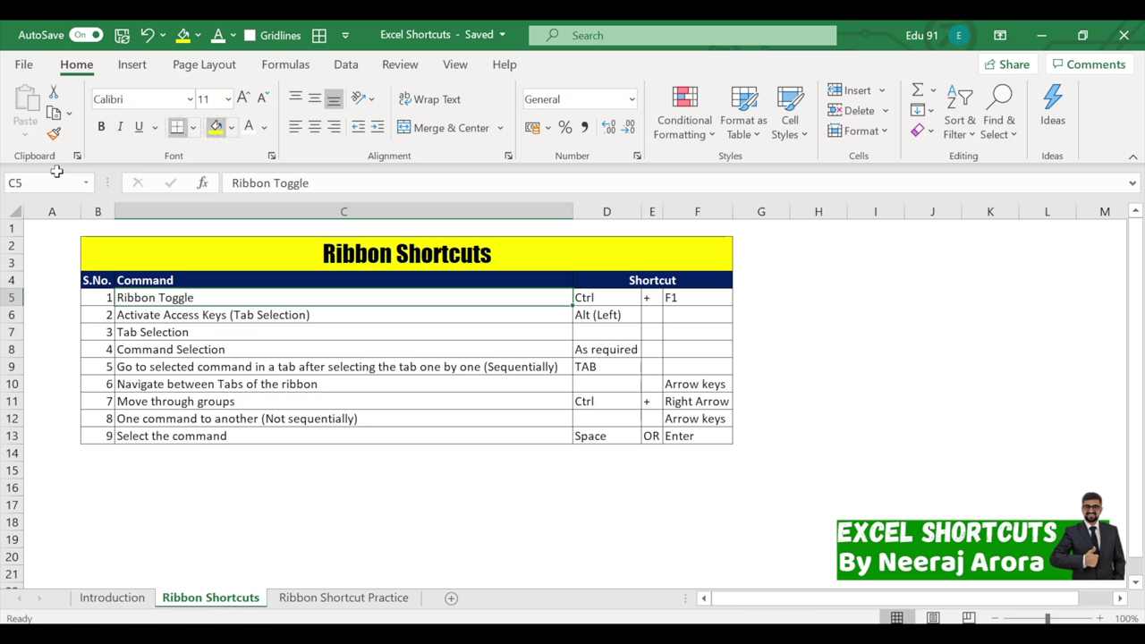
key(Tab)
key(Tab)
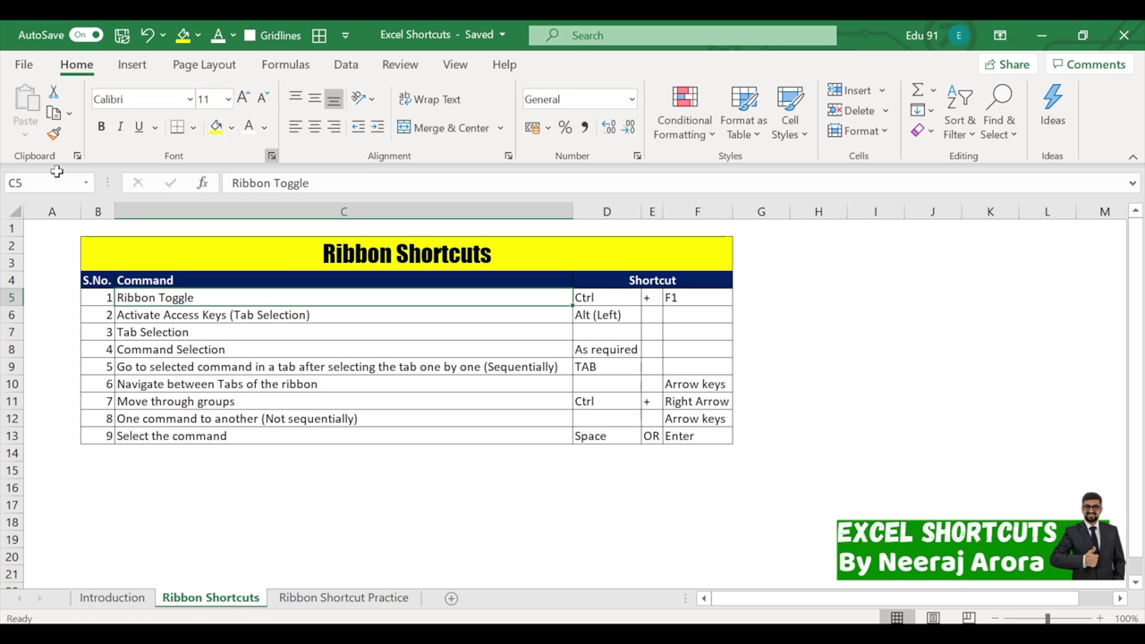
Continue the sequential keyboard focus from the Alignment group through the remaining Home commands and around to the Quick Access Toolbar's Save command
key(Tab)
key(Tab)
key(Tab)
key(Tab)
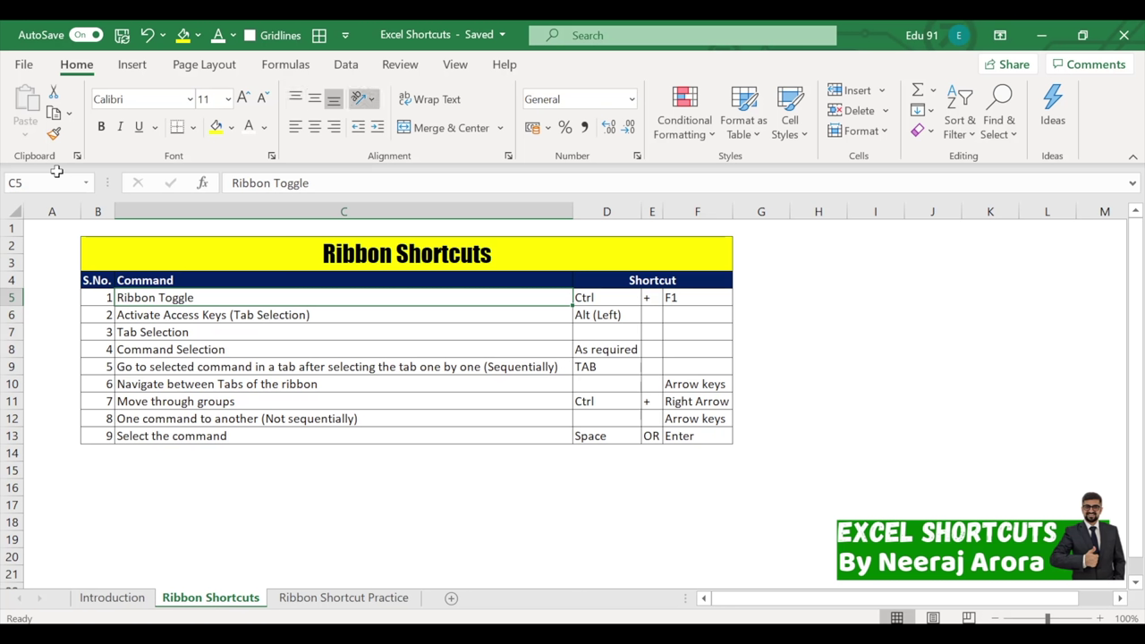
key(Tab)
key(Tab)
key(Tab)
key(Tab)
key(Tab)
key(Tab)
key(Tab)
key(Tab)
key(Tab)
key(Tab)
key(Tab)
key(Tab)
key(Tab)
key(Tab)
key(Tab)
key(Tab)
key(Tab)
key(Tab)
key(Tab)
key(Tab)
key(Tab)
key(Tab)
key(Tab)
key(Tab)
key(Tab)
key(Tab)
key(Tab)
key(Tab)
key(Tab)
key(Tab)
key(Tab)
key(Tab)
key(Tab)
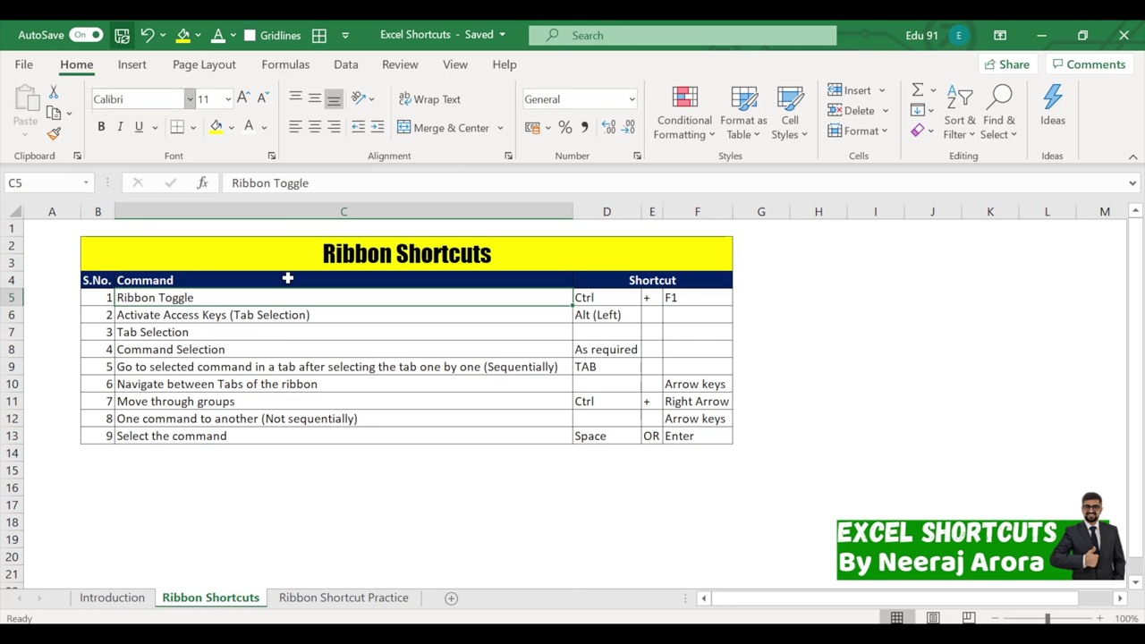
text(h)
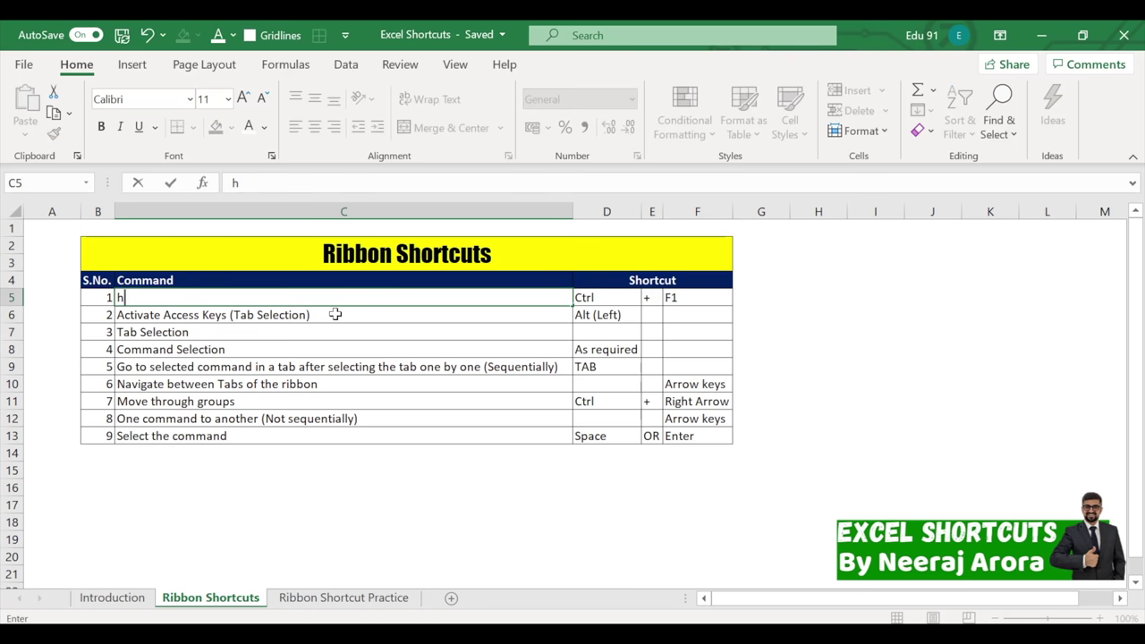
click(509, 501)
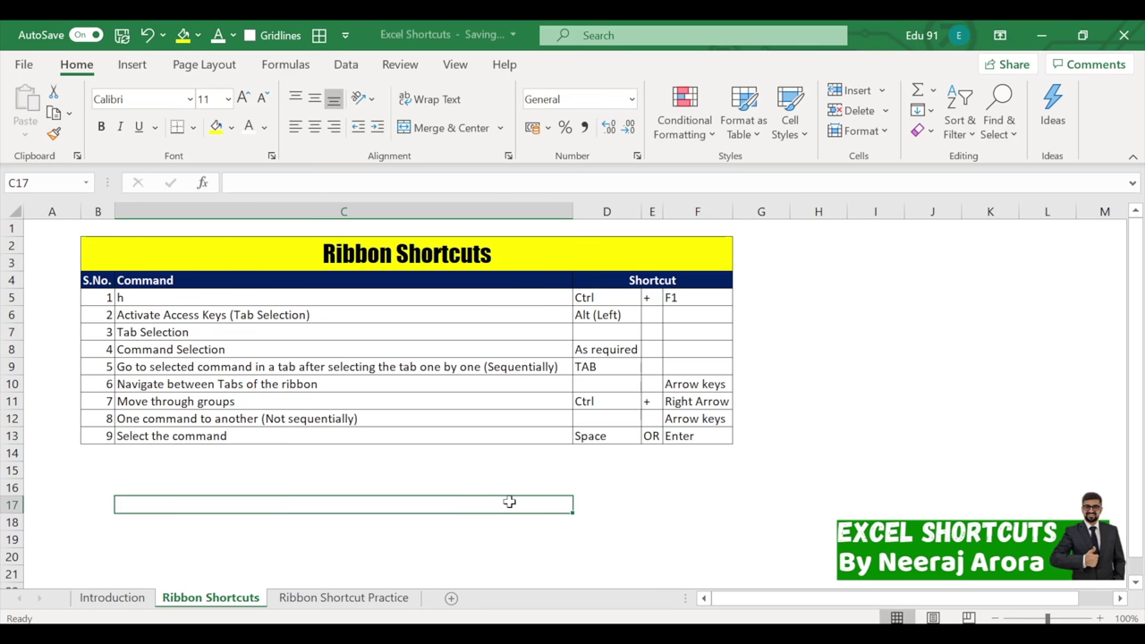
key(ctrl+z)
With empty cell C17 selected, shift the keyboard focus back and forth across the ribbon tabs up to Help and Share
click(509, 501)
key(alt)
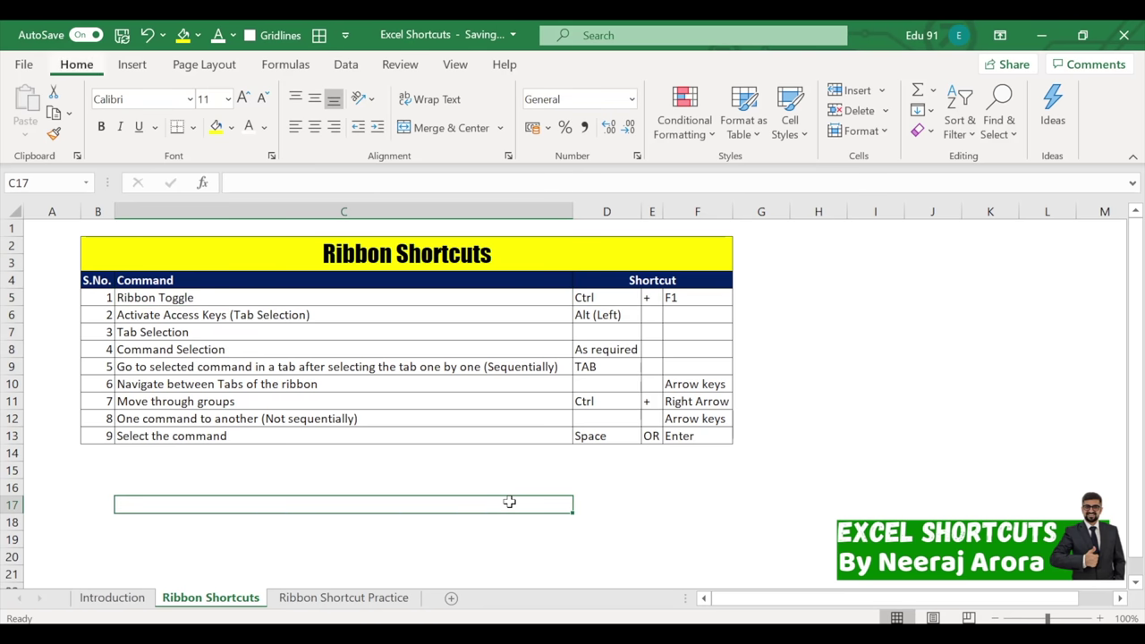
key(h)
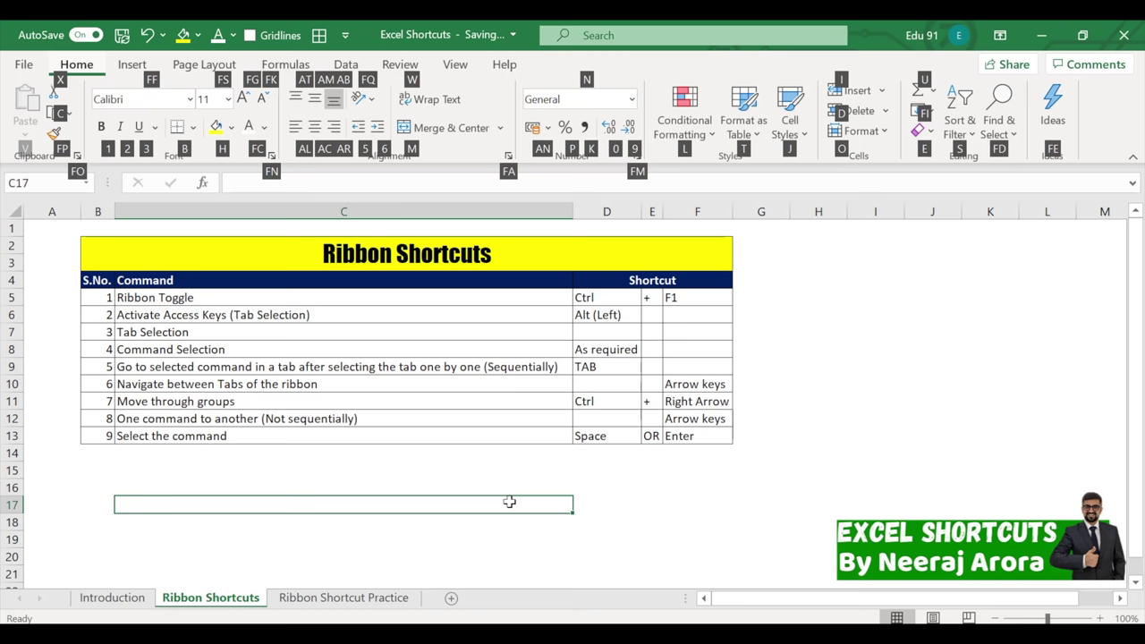
key(Escape)
key(Right)
key(Right)
key(Right)
key(Left)
key(Left)
key(Right)
key(Right)
key(Right)
key(Right)
key(Right)
key(Left)
key(Left)
key(Left)
key(Left)
key(Left)
key(Left)
key(Left)
key(Left)
key(Right)
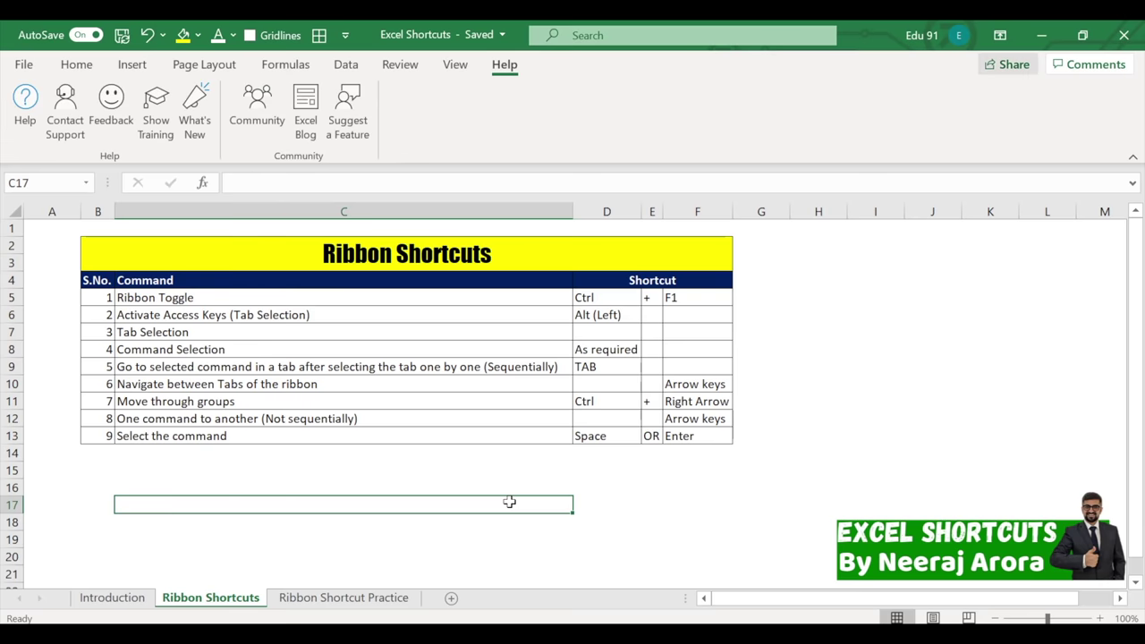
Shift the keyboard focus around past File to the Formulas tab and return the focus to the sheet
key(Right)
key(Right)
key(Right)
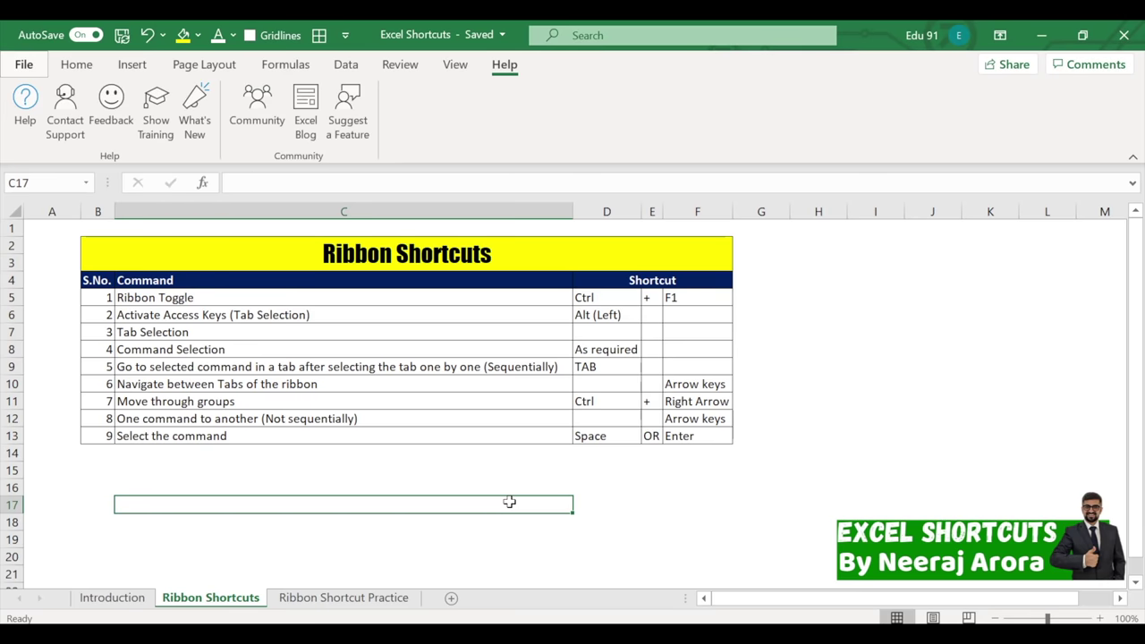
key(Right)
key(Right)
key(Right)
key(Right)
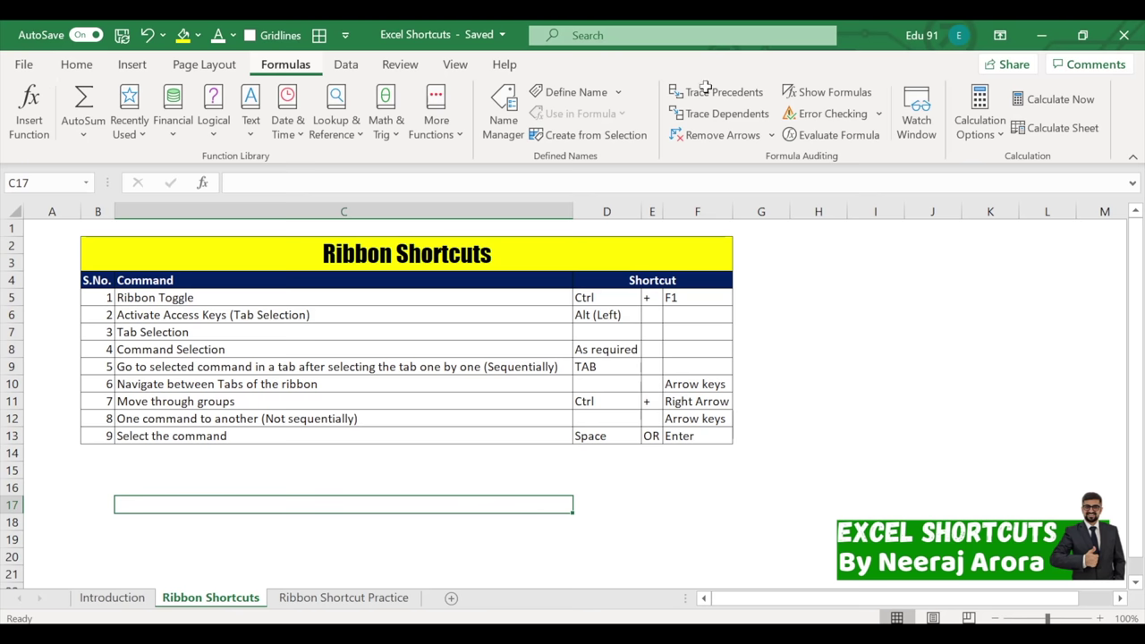
key(F6)
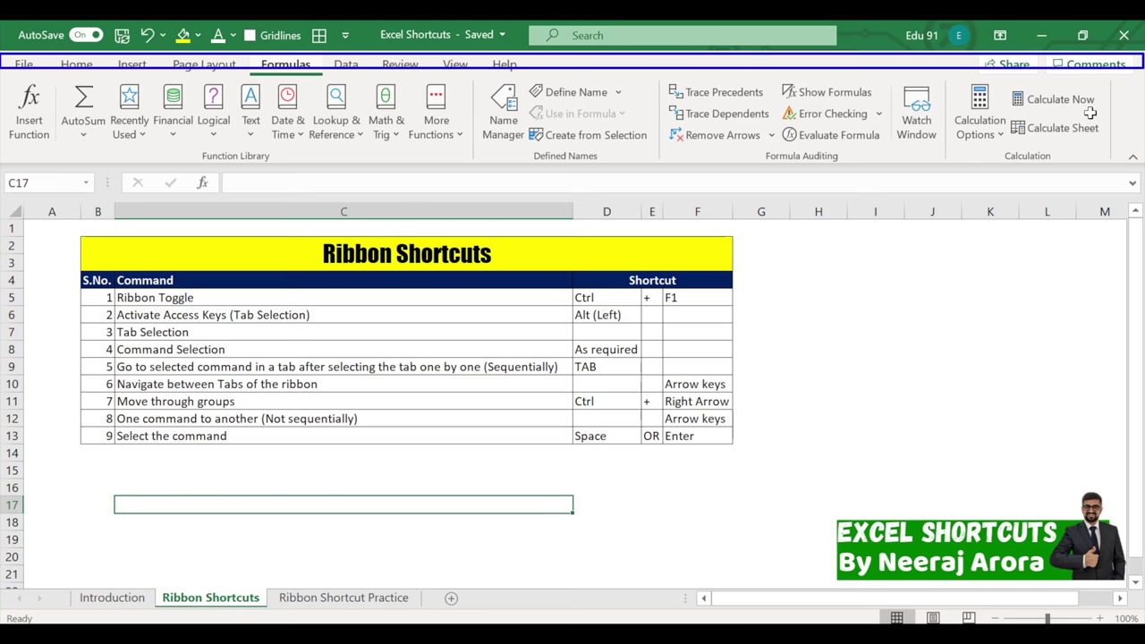
key(Escape)
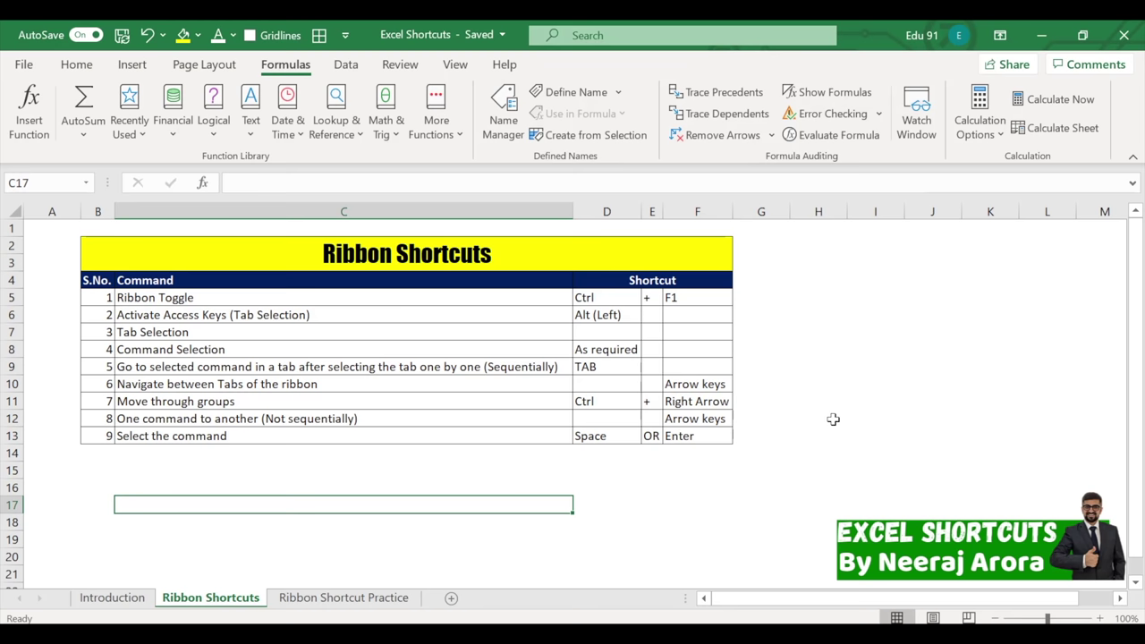
With cell C15 selected, activate the tab access keys and cycle the keyboard focus through the ribbon tabs to File
click(516, 477)
key(alt)
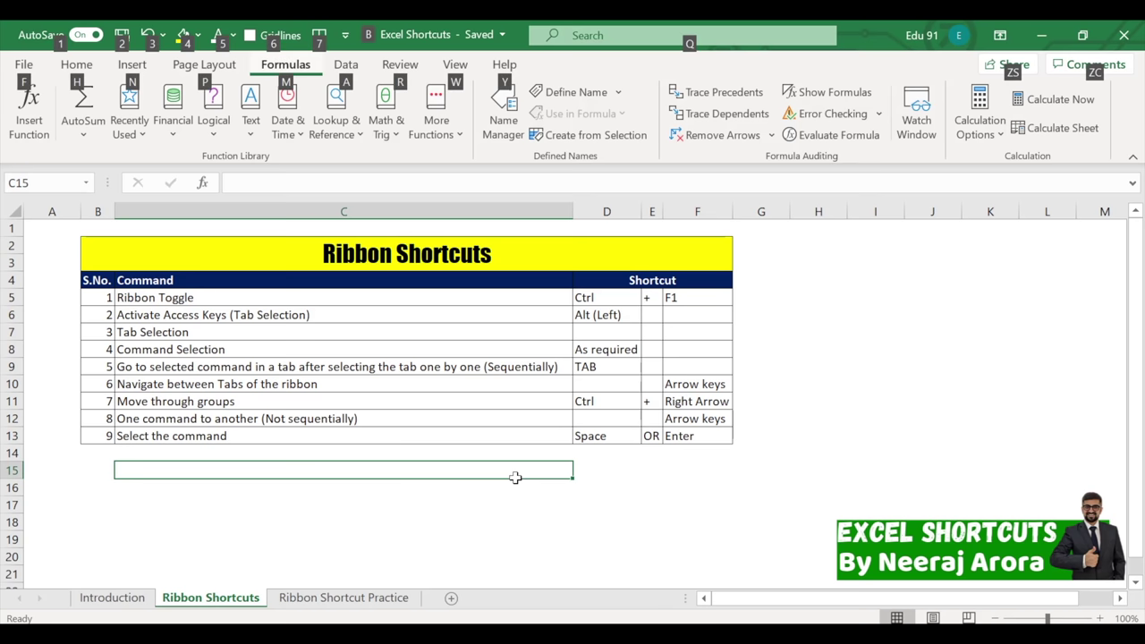
key(Right)
key(Right)
key(Right)
key(Right)
key(Right)
key(Right)
key(Right)
key(Left)
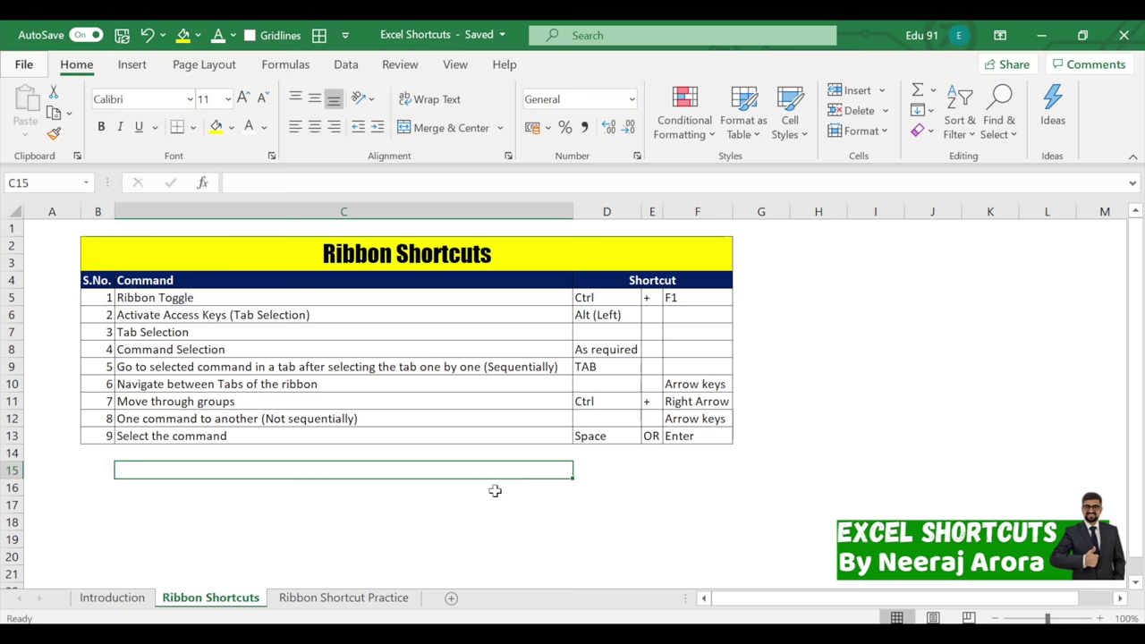
Shift the cell selection around the empty rows below the table, finishing on cell F16
click(492, 450)
key(Right)
key(Right)
key(Right)
key(Left)
key(Left)
key(Left)
key(Left)
key(Left)
key(Right)
key(Right)
key(Down)
key(Down)
key(Right)
key(Right)
key(Right)
key(Left)
key(Left)
key(Left)
key(Left)
key(Left)
key(Right)
key(Right)
key(Right)
key(Right)
key(Right)
With cell F16 selected, activate ribbon tab selection and cycle forward through the tabs and back to Home
key(alt)
key(Right)
key(Right)
key(Right)
key(Right)
key(Right)
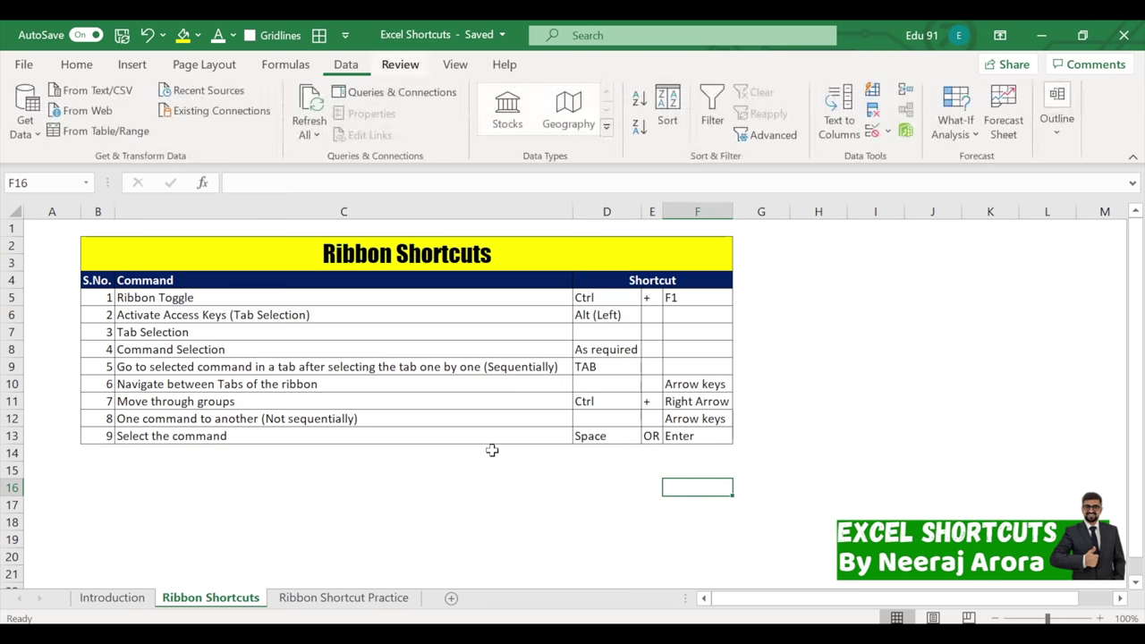
key(Right)
key(Right)
key(Right)
key(Right)
key(Left)
key(Left)
key(Left)
key(Left)
key(Left)
key(Left)
key(Left)
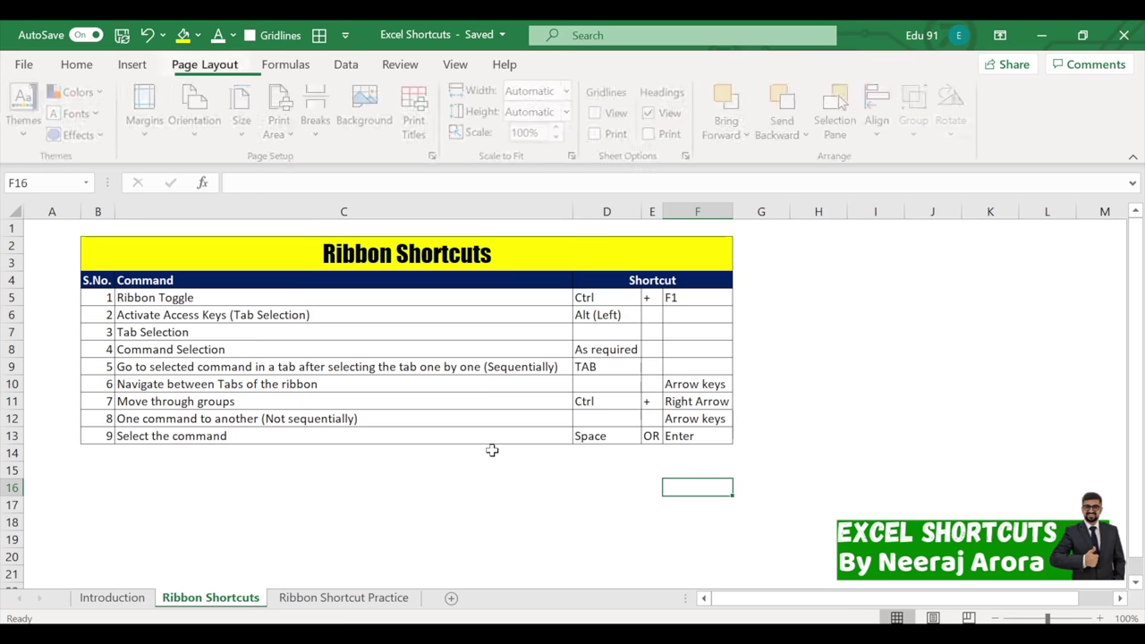
key(Left)
key(Left)
key(Left)
key(Left)
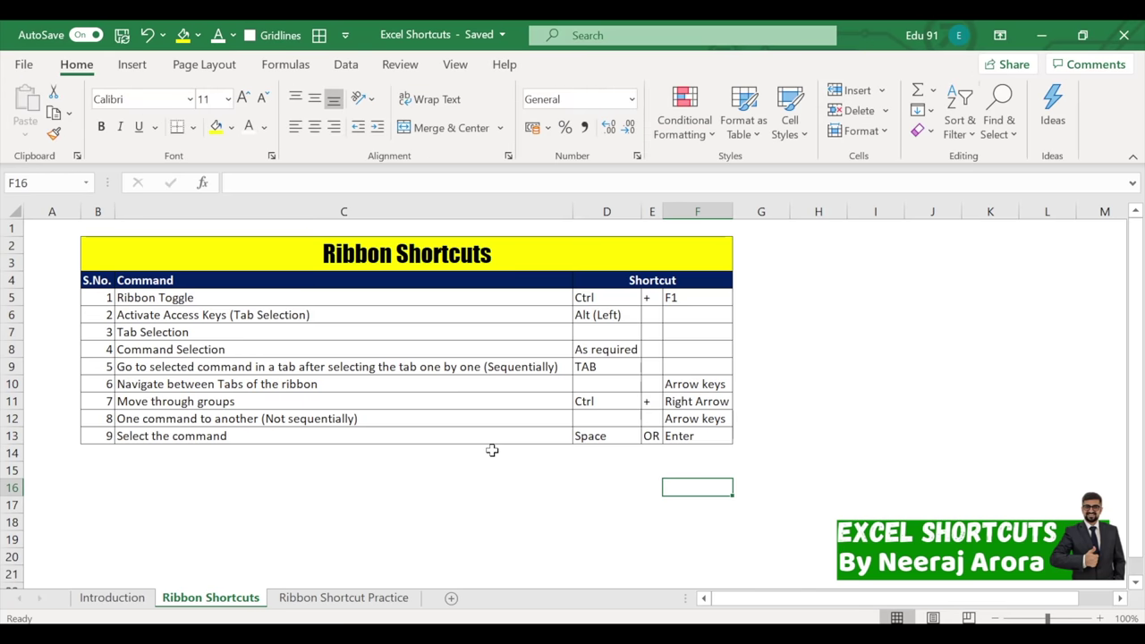
Select cell C15, activate the tab access keys and shift the ribbon from Home to the Review tab
click(501, 464)
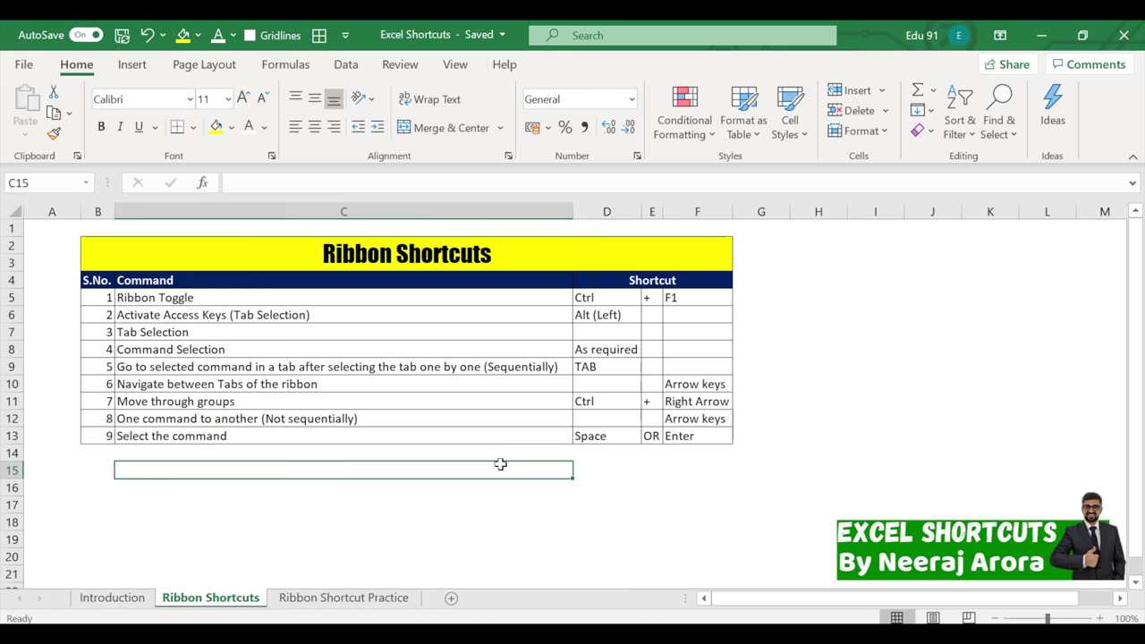
key(alt)
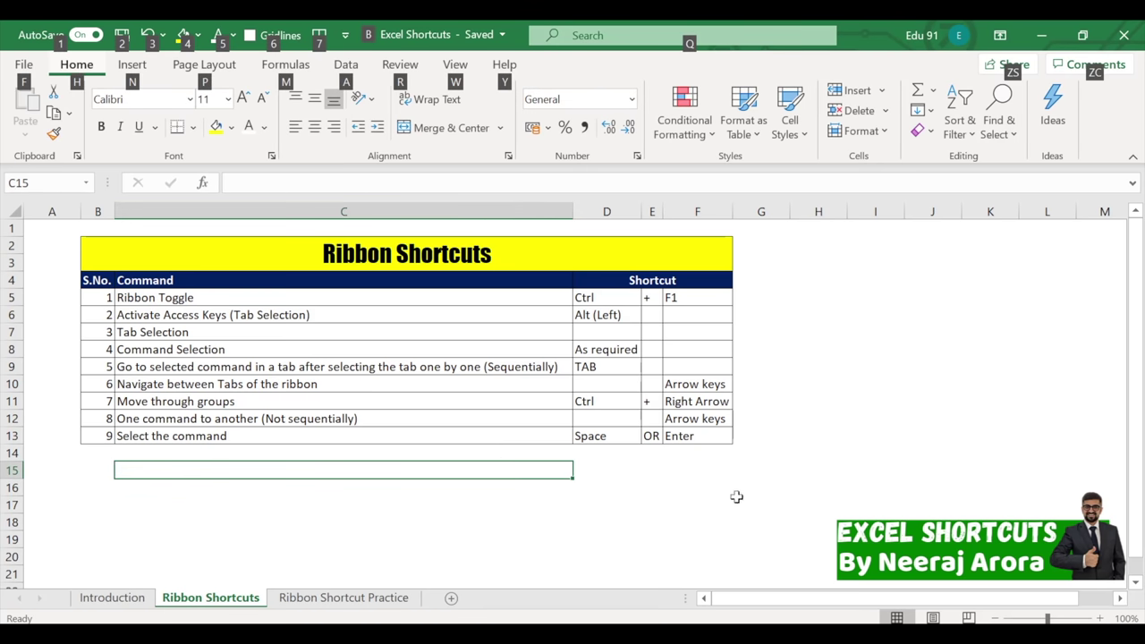
key(Right)
key(Right)
key(Right)
key(Right)
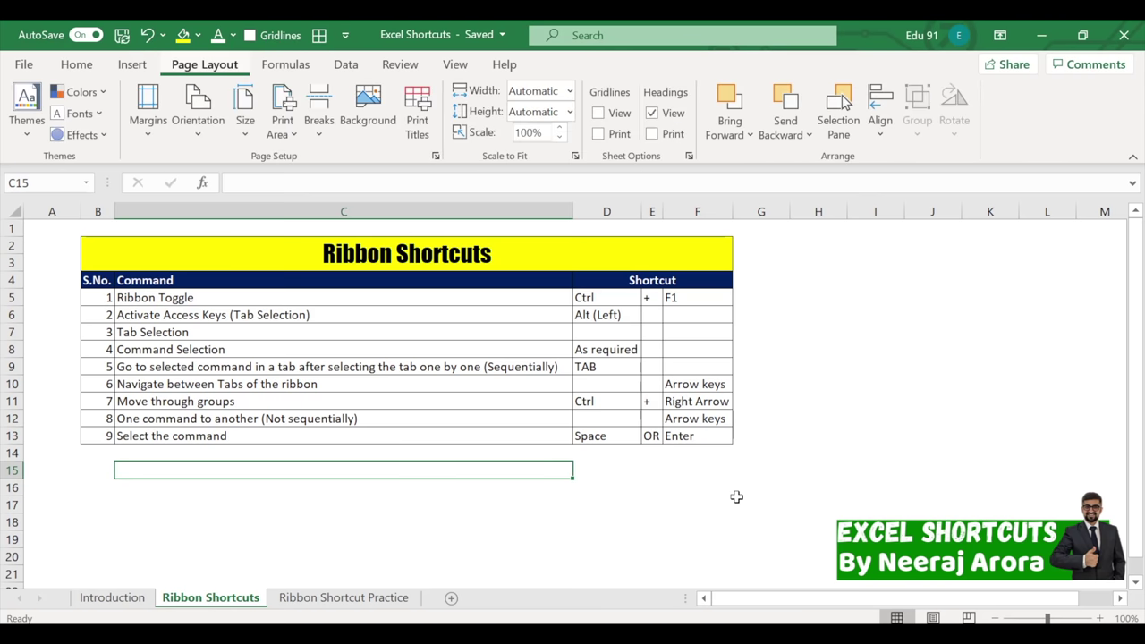
key(Right)
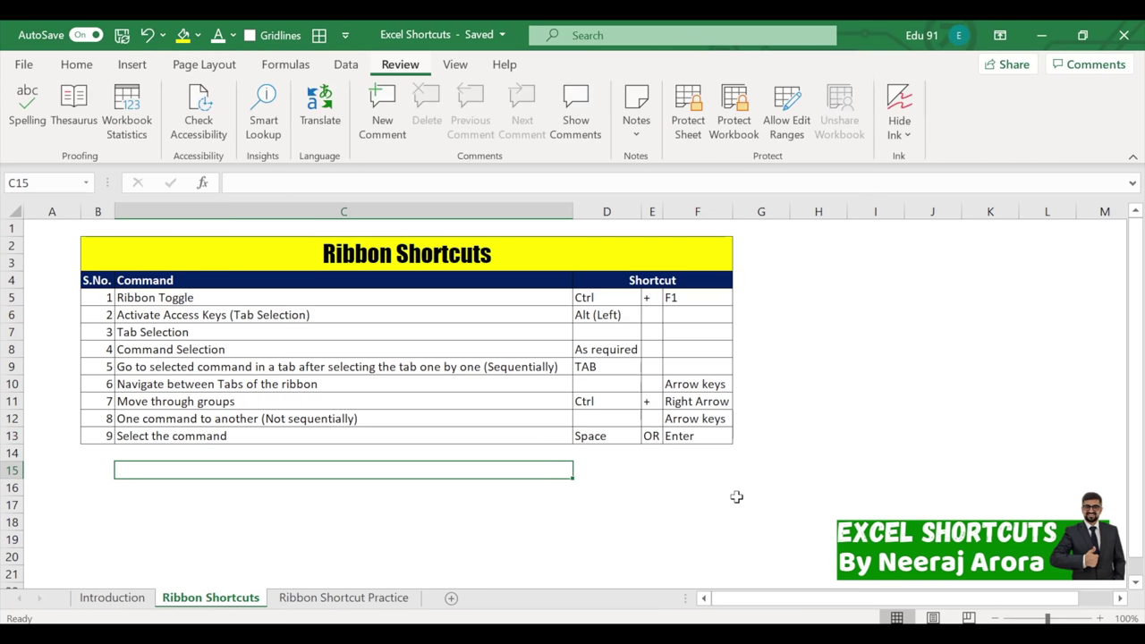
Shift the keyboard focus from the Review tab to the title bar and cycle through its commands to the search box
key(Up)
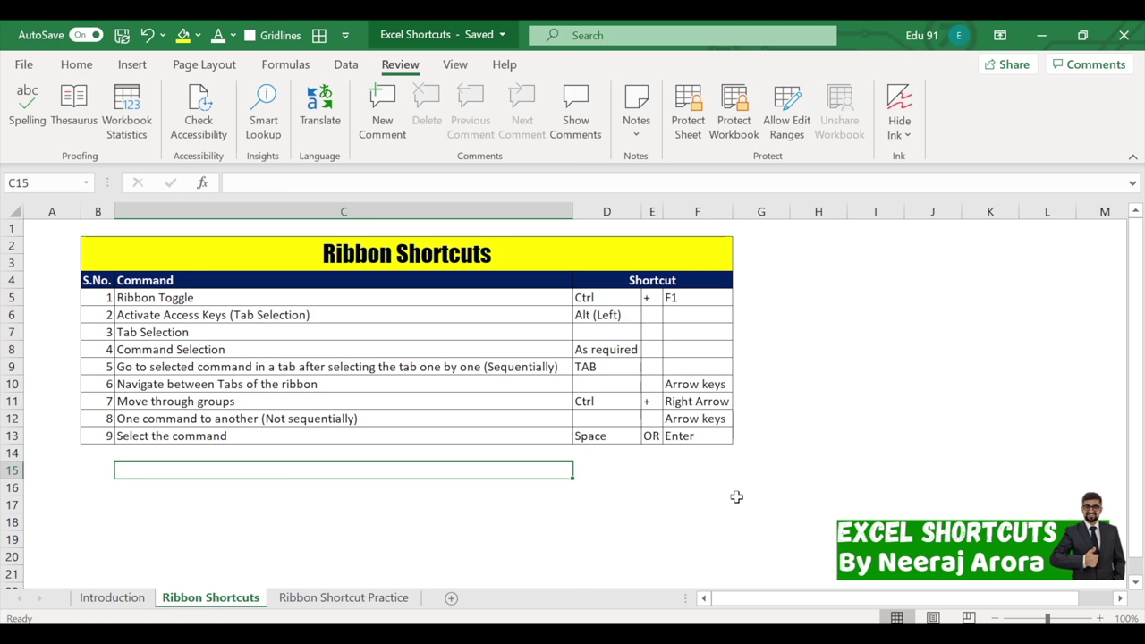
key(Left)
key(Left)
key(Left)
key(Left)
key(Left)
key(Left)
key(Left)
key(Right)
key(Right)
key(Right)
key(Right)
key(Right)
key(Right)
key(Left)
key(Left)
key(Left)
key(Left)
key(Left)
key(Left)
key(Left)
key(Left)
key(Left)
key(Left)
key(Left)
key(Left)
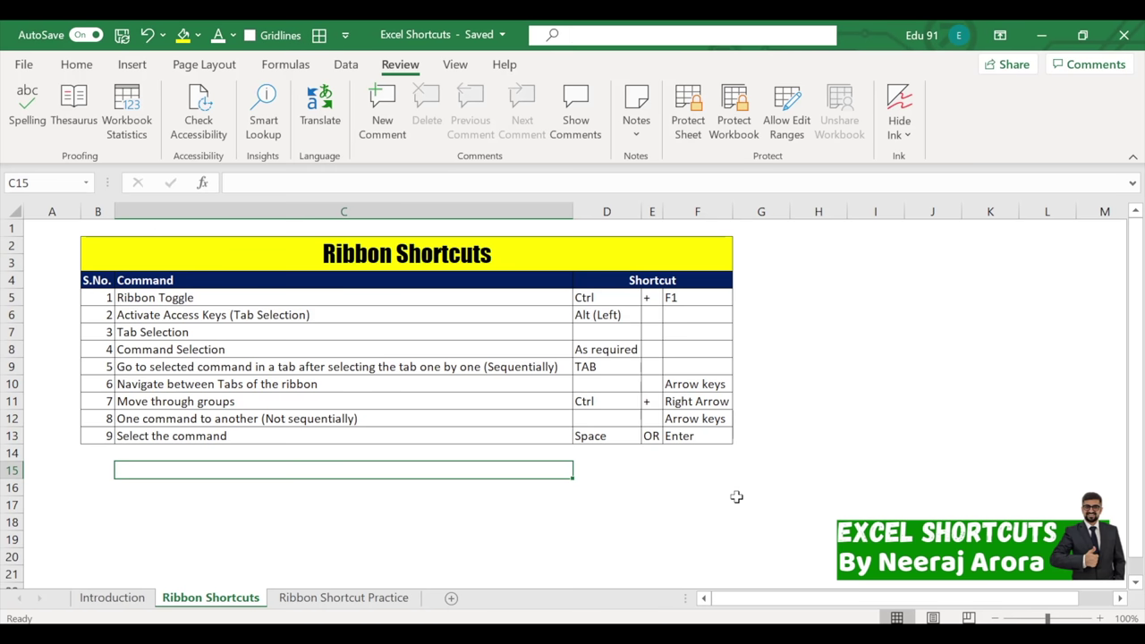
Open the search box's suggested actions, close them and shift the keyboard focus onward through the title bar commands
key(Down)
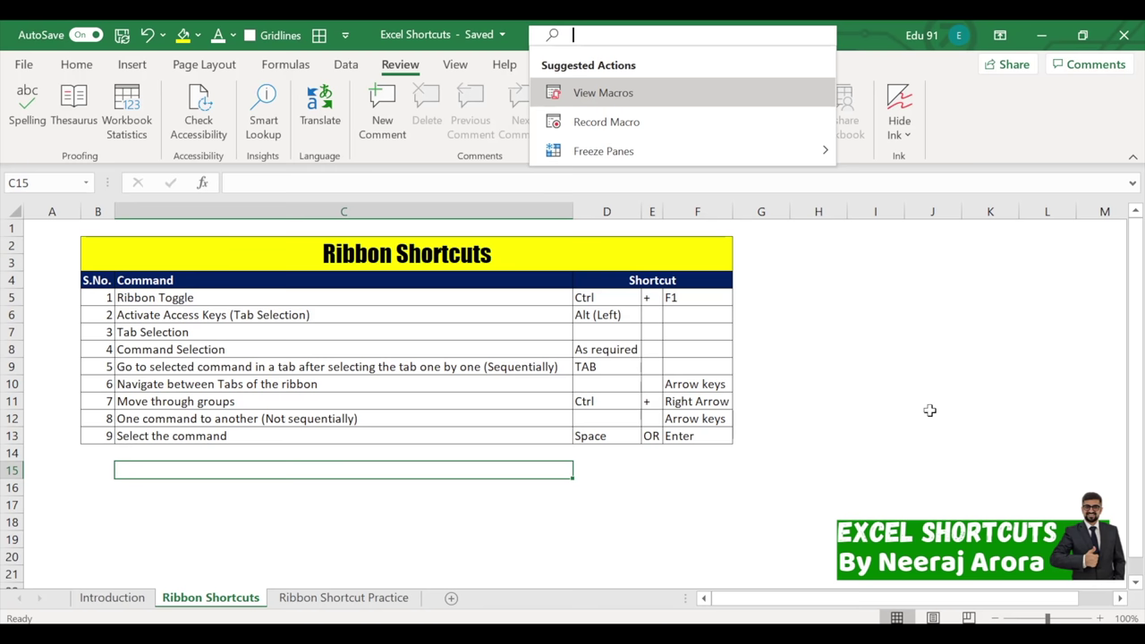
key(Escape)
key(Right)
key(Right)
key(Right)
key(Right)
key(Right)
key(Right)
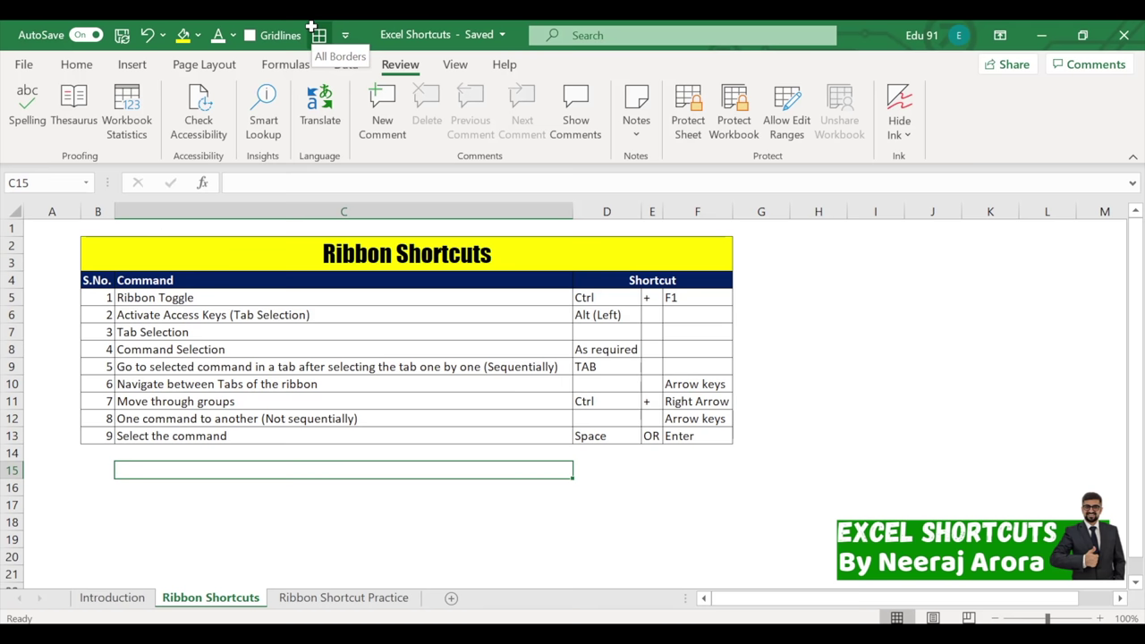
Select cell C13, activate the Home tab's access keys and step the focus command by command through to the Number group
click(537, 507)
click(512, 436)
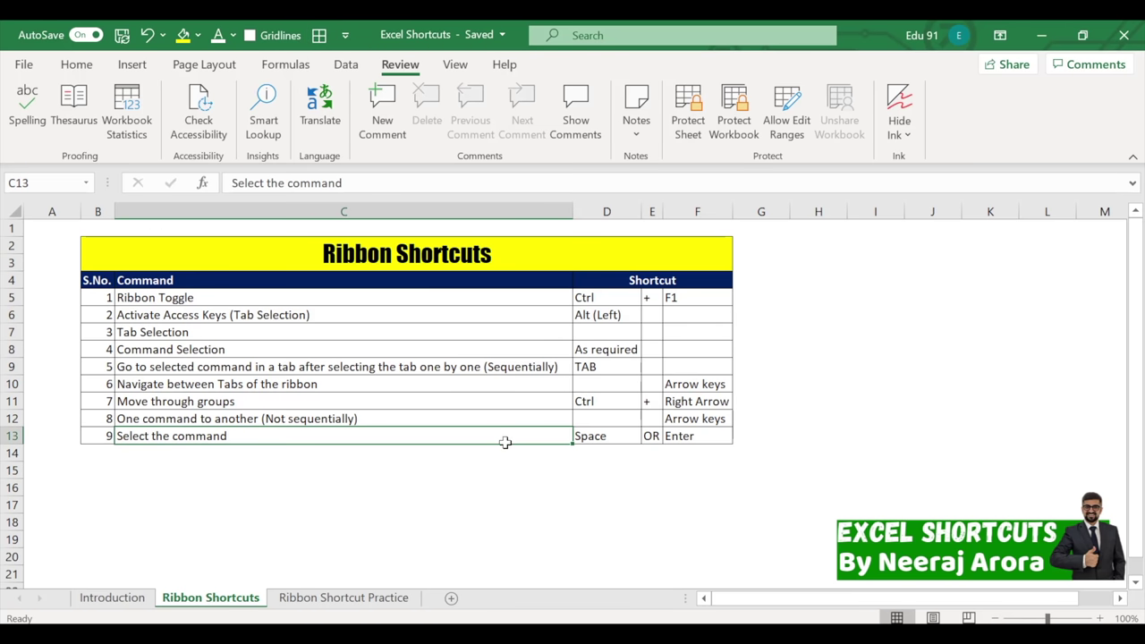
key(alt)
key(h)
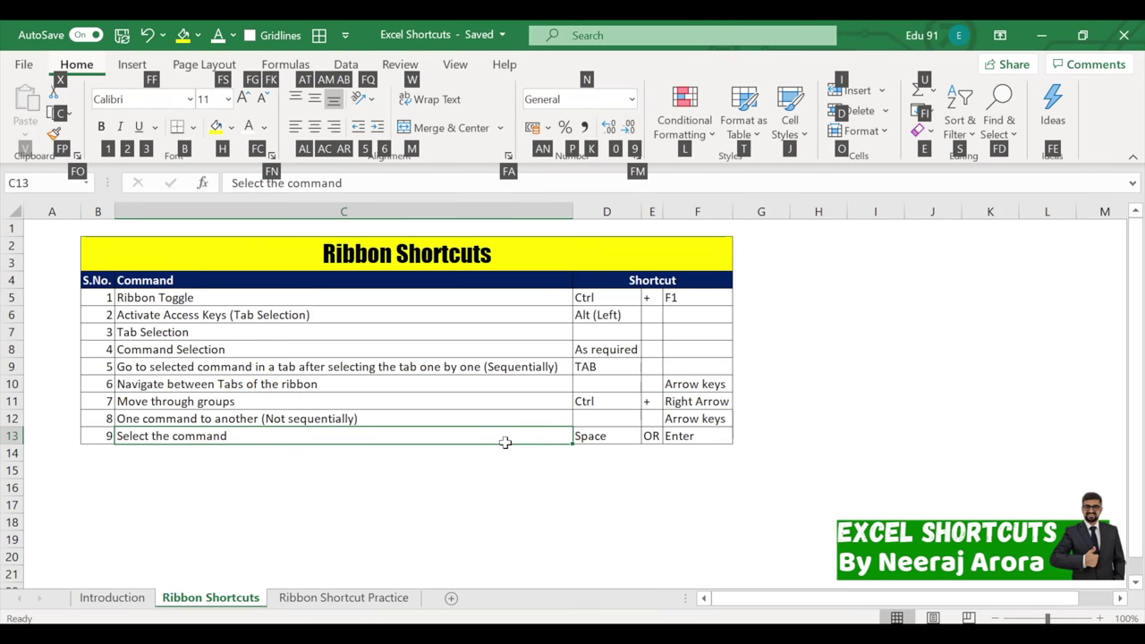
key(Tab)
key(Tab)
key(Tab)
key(Tab)
key(Tab)
key(Tab)
key(Tab)
key(Tab)
key(Tab)
key(Tab)
key(Tab)
key(Tab)
key(Tab)
key(Tab)
key(Tab)
key(Tab)
key(Tab)
key(Tab)
key(Tab)
key(Tab)
key(Tab)
key(Tab)
key(Tab)
key(Tab)
key(Tab)
key(Tab)
key(Tab)
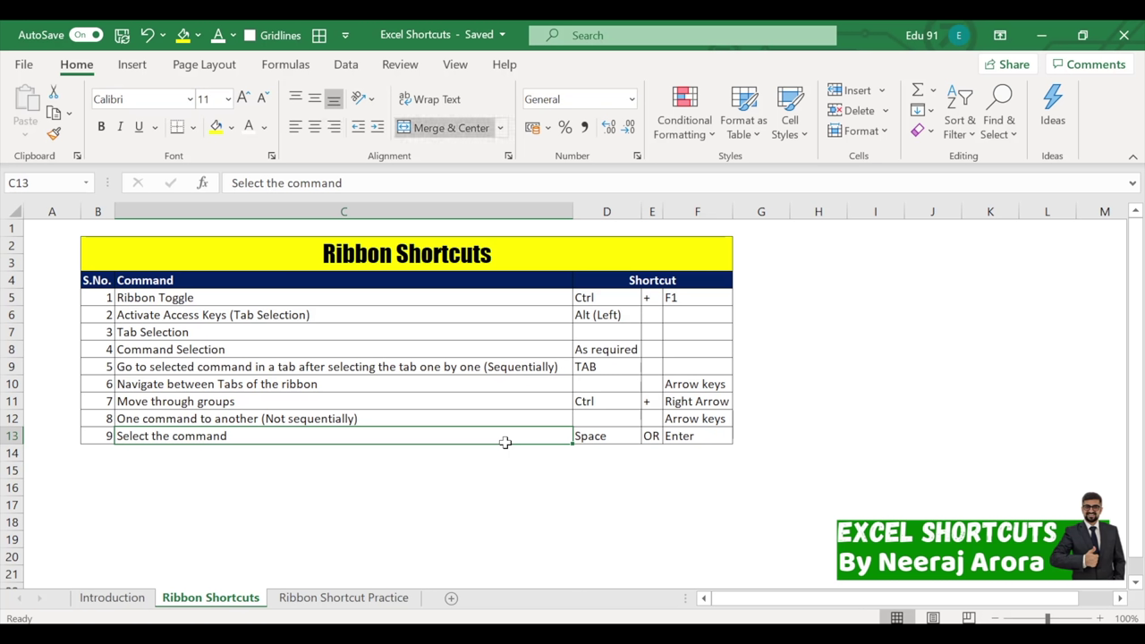
key(Tab)
key(Tab)
key(Tab)
key(Tab)
key(Tab)
key(Tab)
key(Tab)
key(Tab)
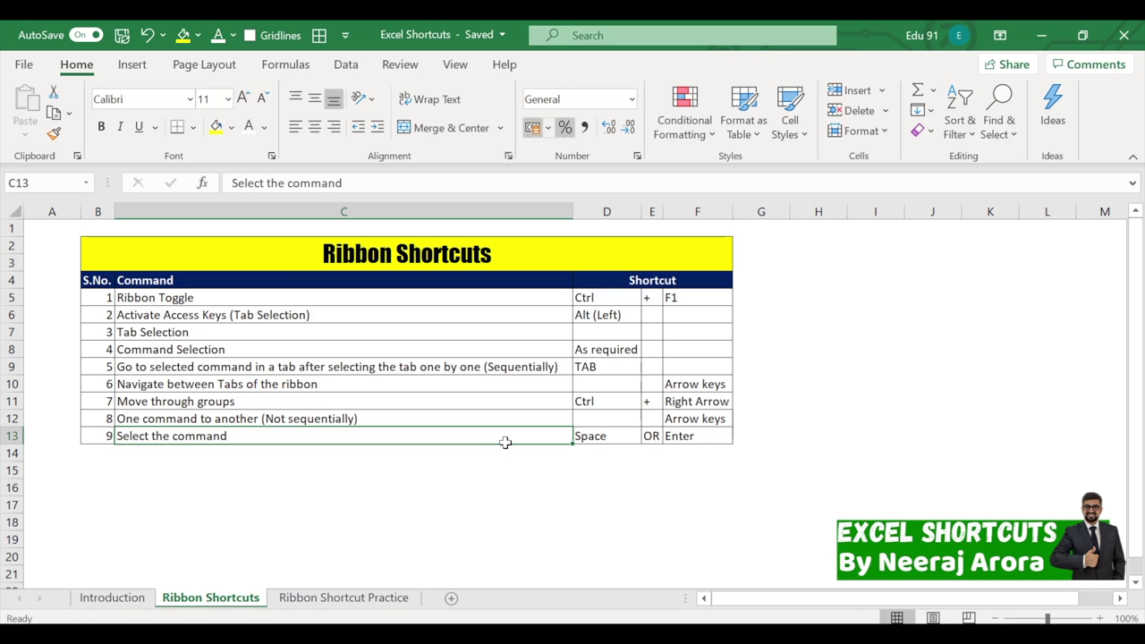
key(Tab)
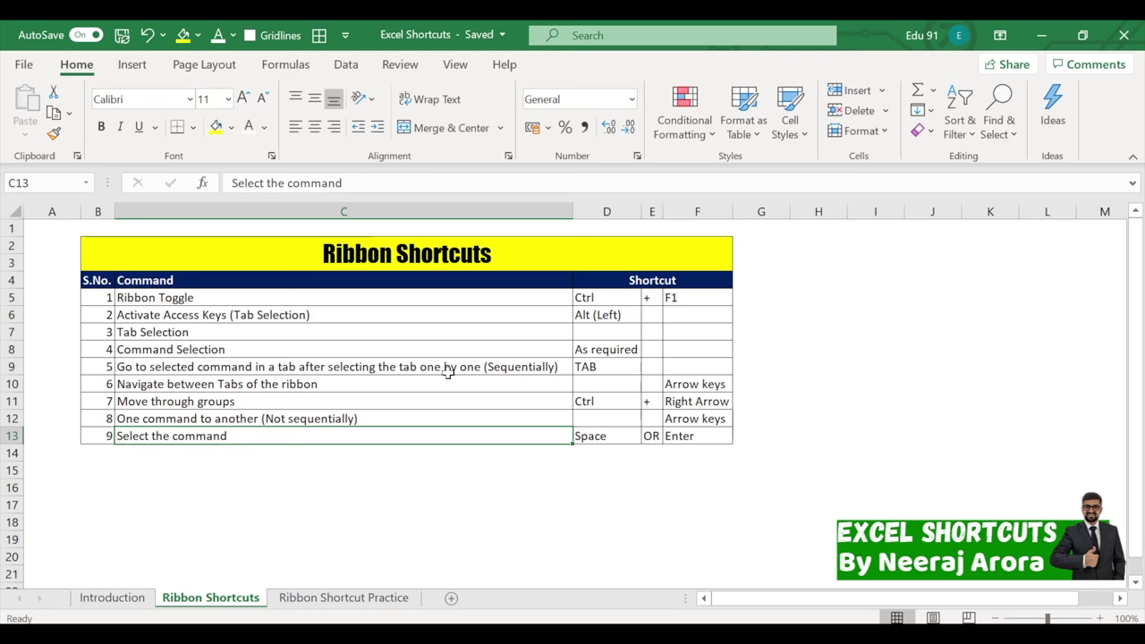
drag(566, 387, 769, 412)
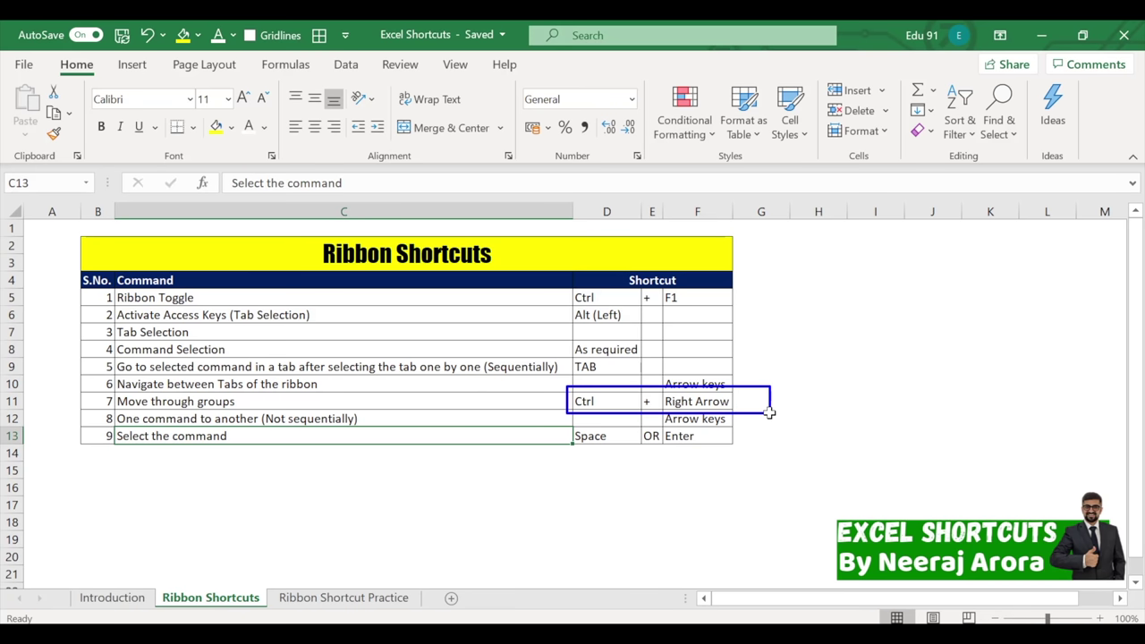
key(Escape)
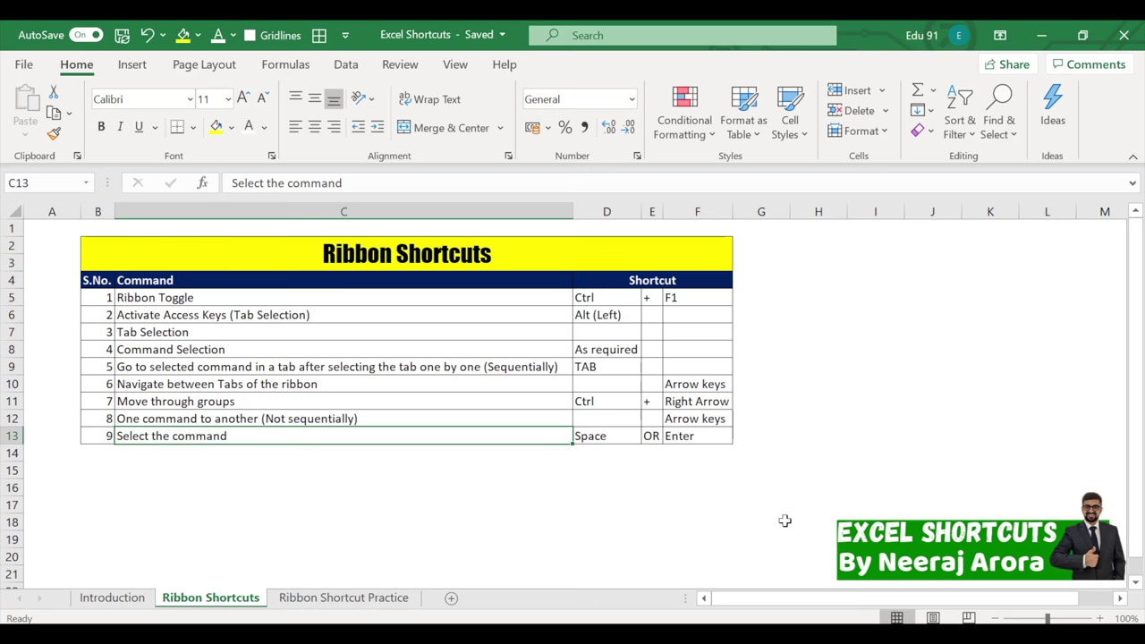
With cell C13 selected, activate the Home tab's access keys and jump the focus group by group through the ribbon, finishing on File
key(alt)
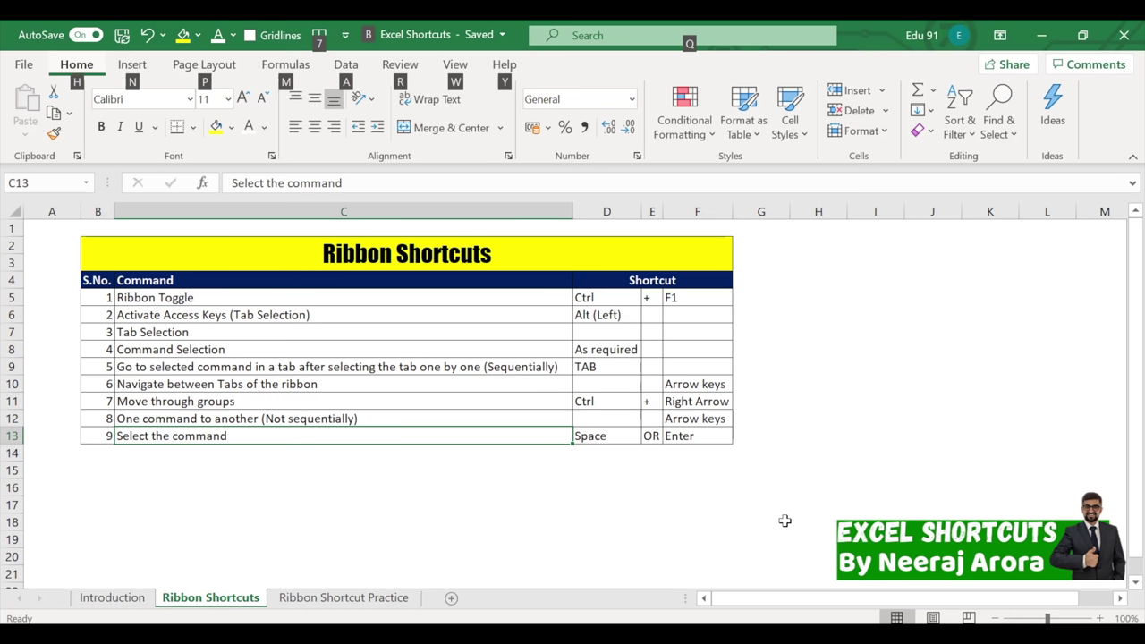
key(h)
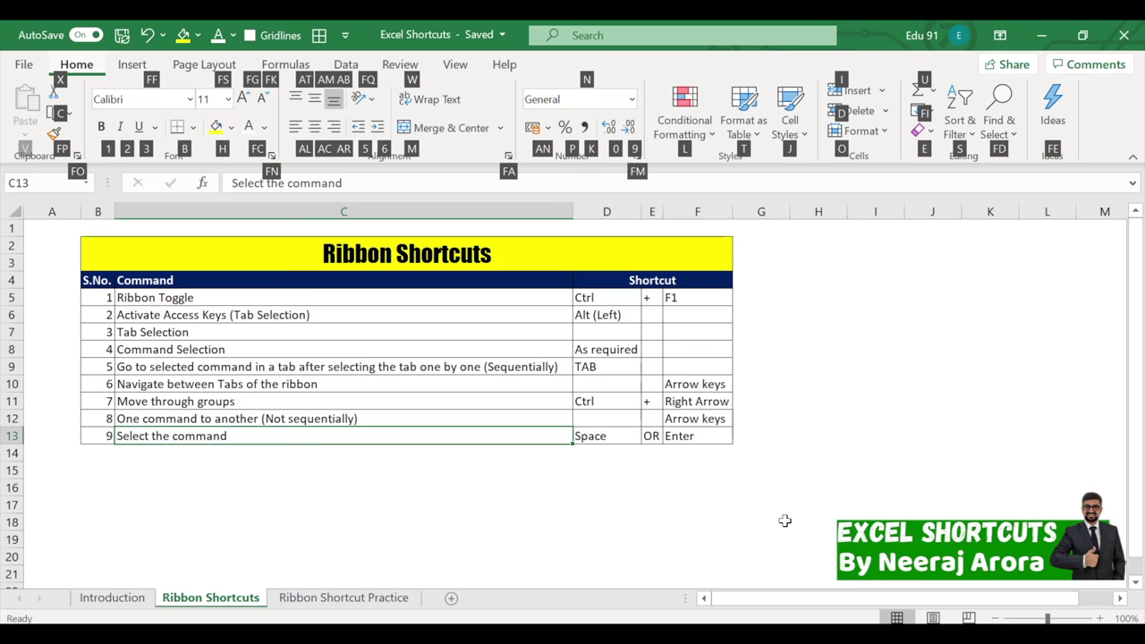
key(Tab)
key(ctrl+Right)
key(ctrl+Right)
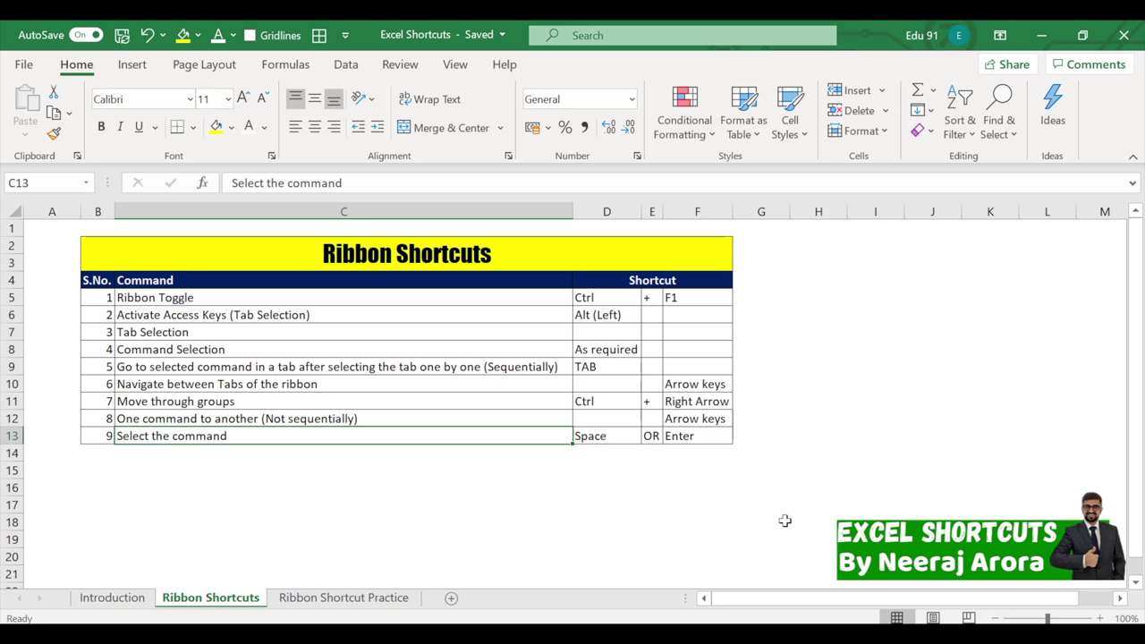
key(ctrl+Right)
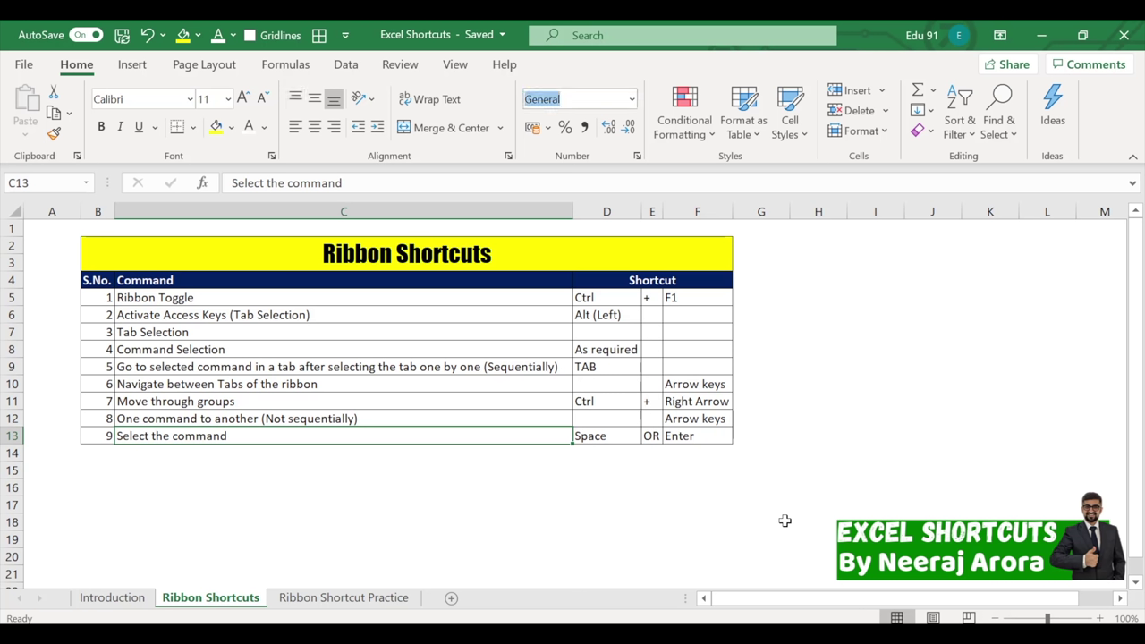
key(ctrl+Right)
key(ctrl+Right)
key(ctrl+Right)
key(ctrl+Right)
key(ctrl+Right)
key(ctrl+Right)
key(ctrl+Right)
key(ctrl+Right)
key(ctrl+Right)
key(ctrl+Right)
key(ctrl+Right)
key(ctrl+Right)
key(ctrl+Right)
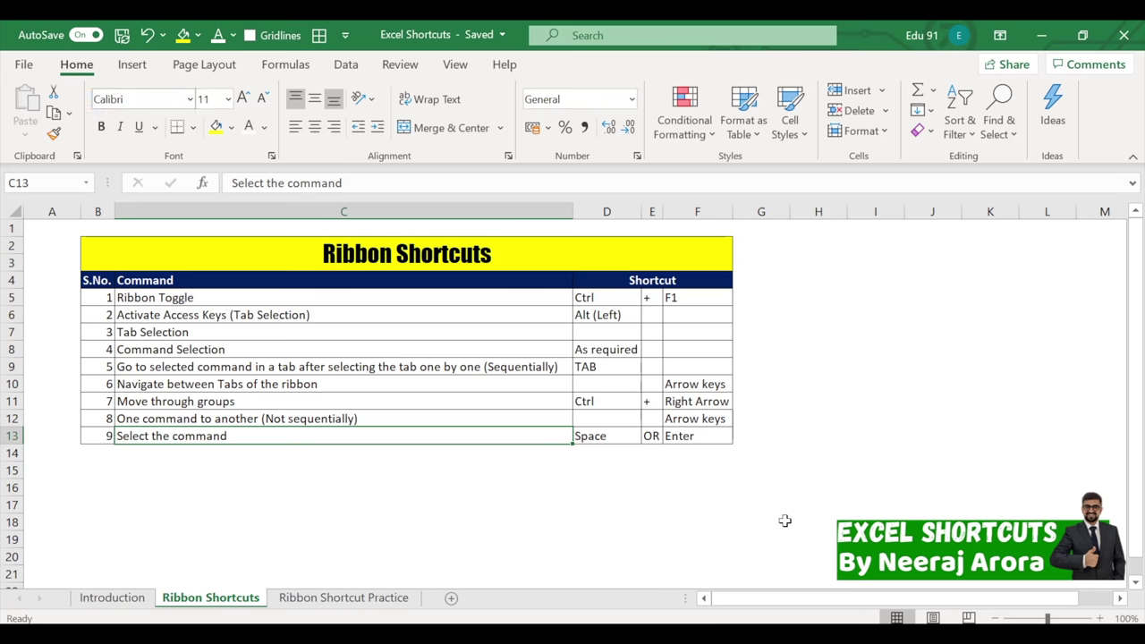
key(ctrl+Right)
key(ctrl+Right)
key(ctrl+Right)
key(ctrl+Right)
key(ctrl+Right)
key(ctrl+Right)
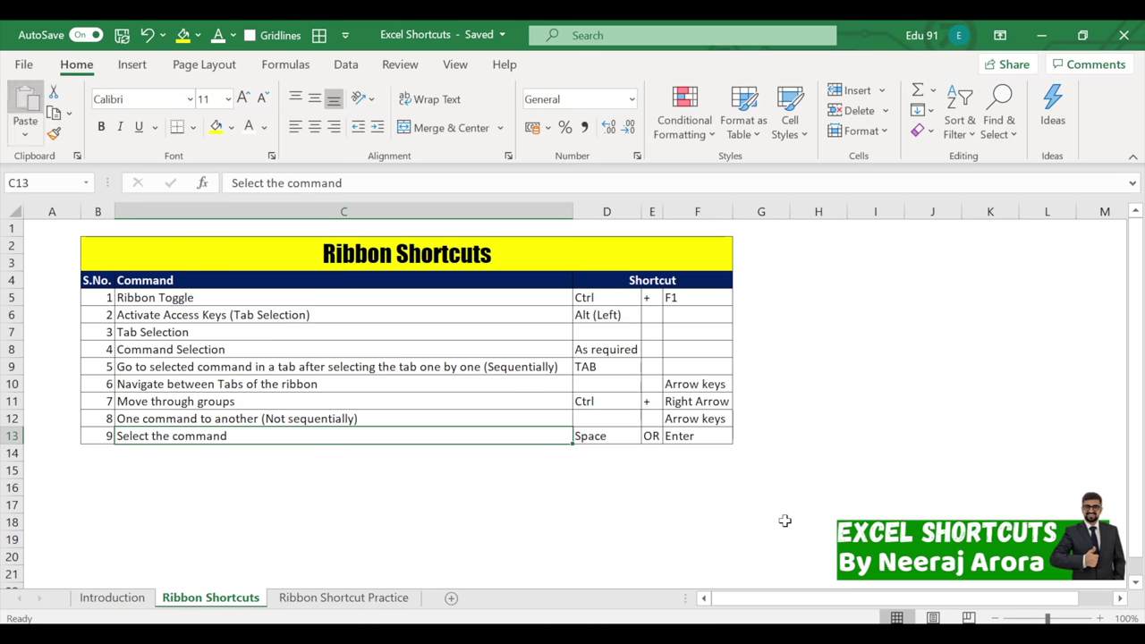
key(ctrl+Right)
key(ctrl+Right)
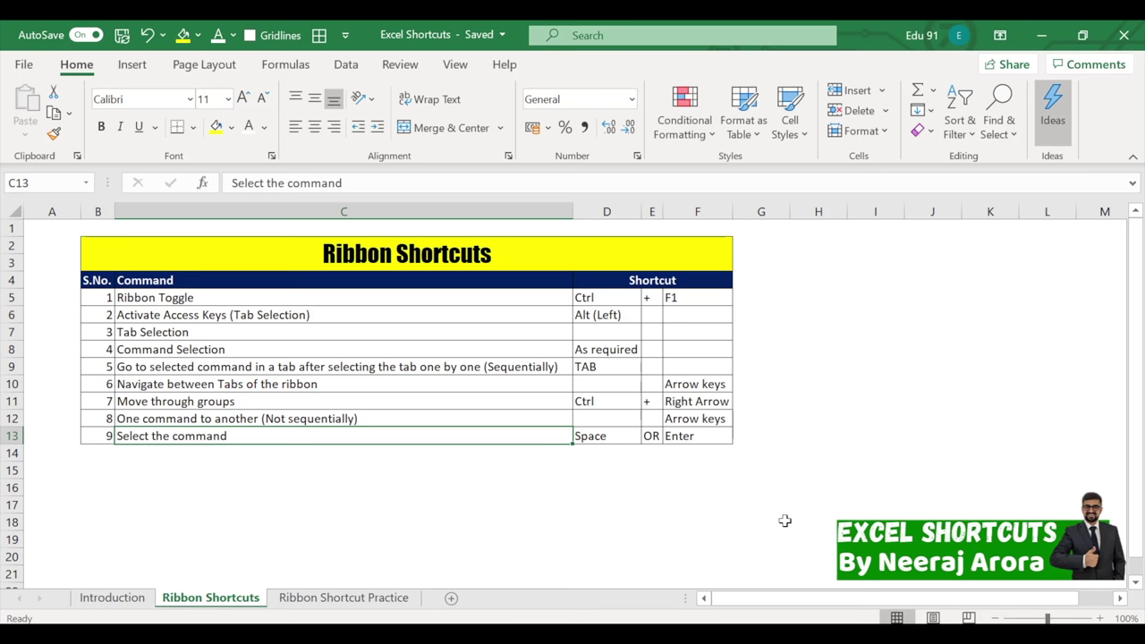
key(ctrl+Right)
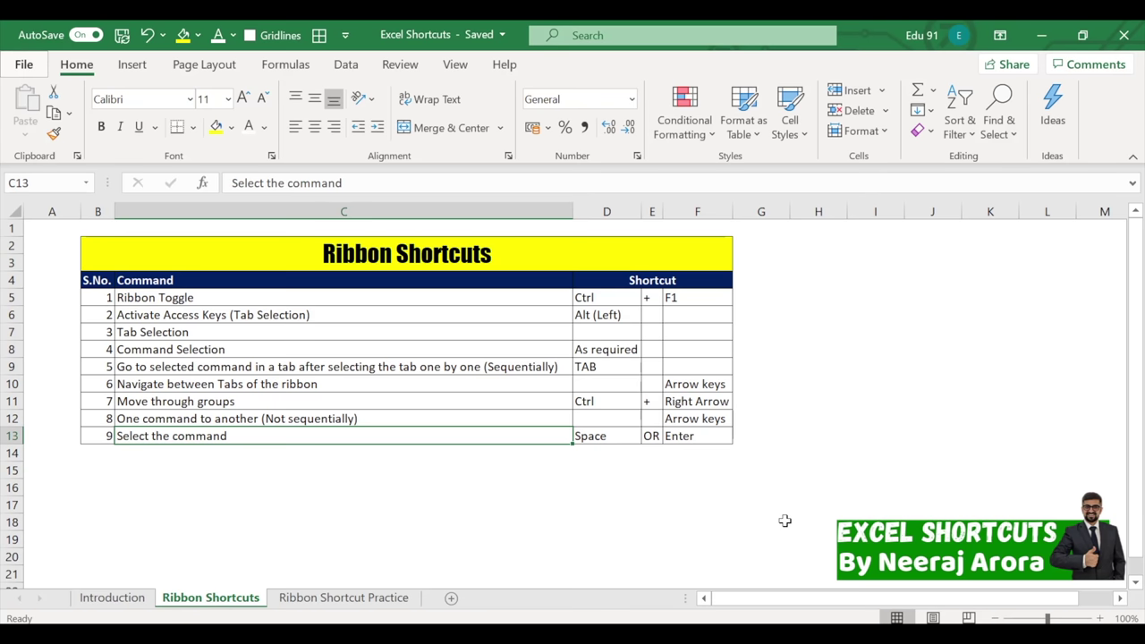
Shift the focus forward through the ribbon tabs past Insert, return to Home and move the focus to the AutoSave switch
key(Right)
key(Right)
key(Right)
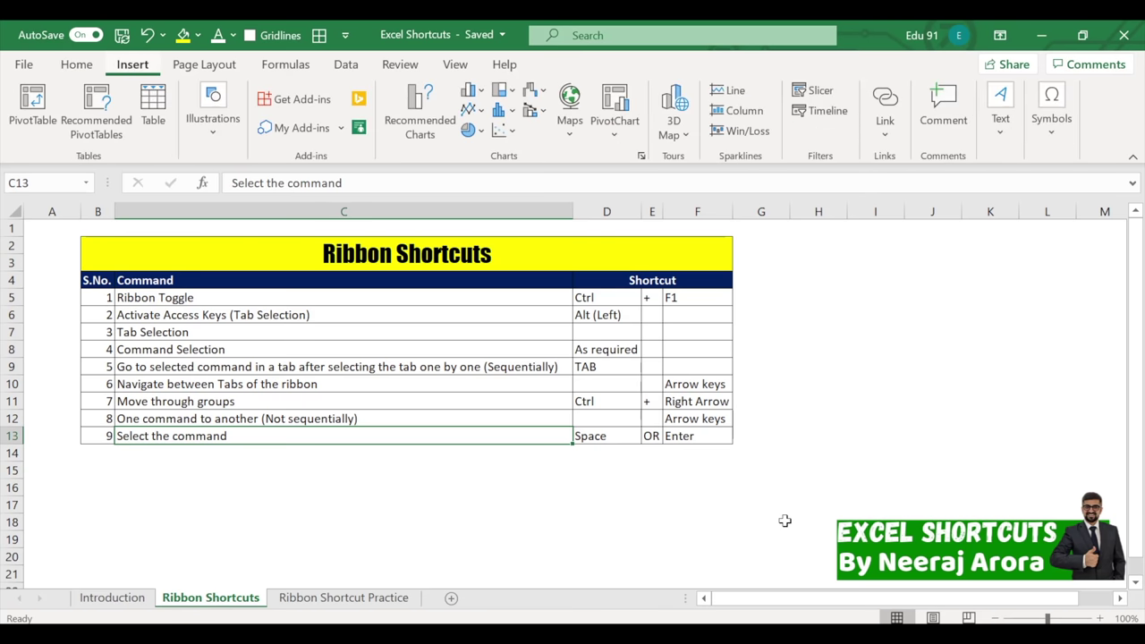
key(Right)
key(Right)
key(Right)
key(Left)
key(Left)
key(Left)
key(Left)
key(Left)
key(shift+Tab)
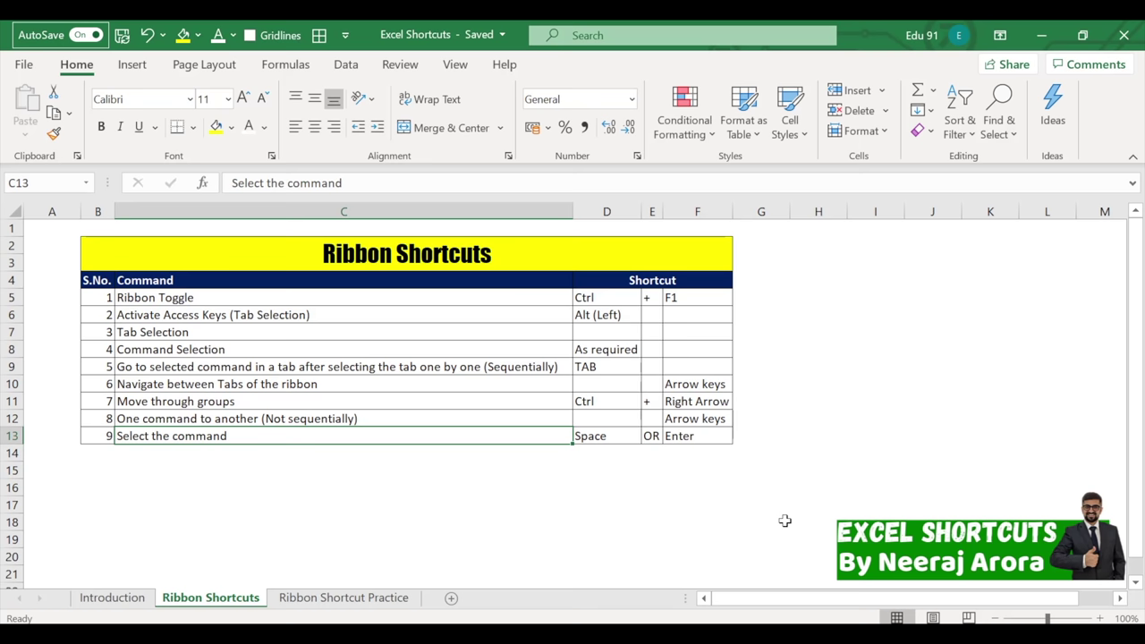
Step the focus sequentially from AutoSave through the title bar and Clipboard commands to Fill Color in the Font group
key(Tab)
key(Tab)
key(Tab)
key(Tab)
key(Tab)
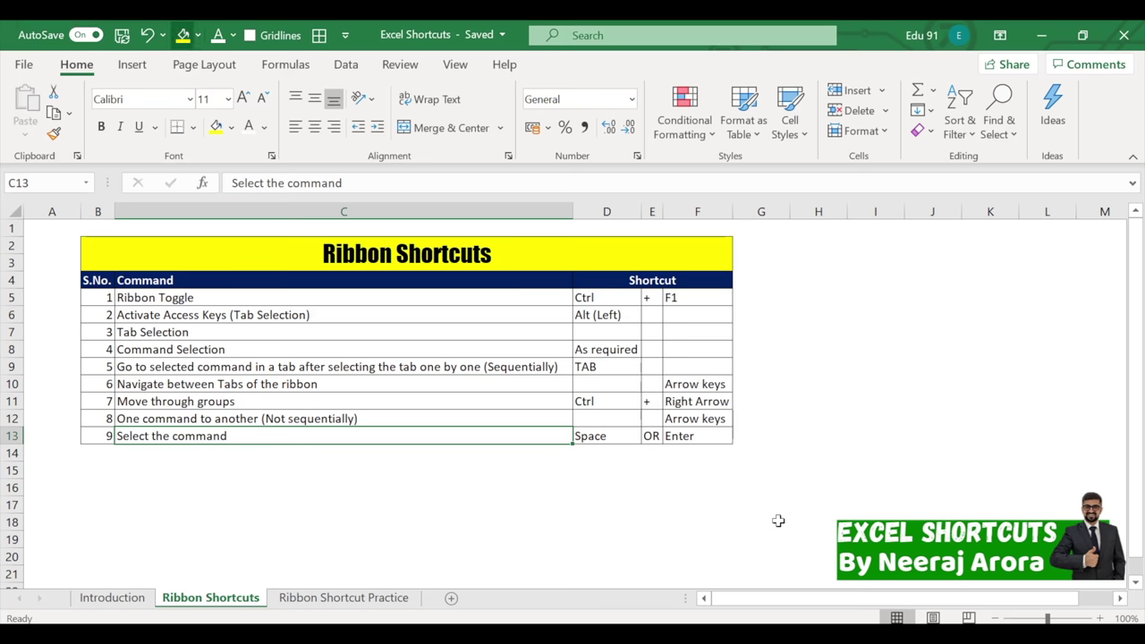
key(Tab)
key(Tab)
key(Tab)
key(Tab)
key(Tab)
key(Tab)
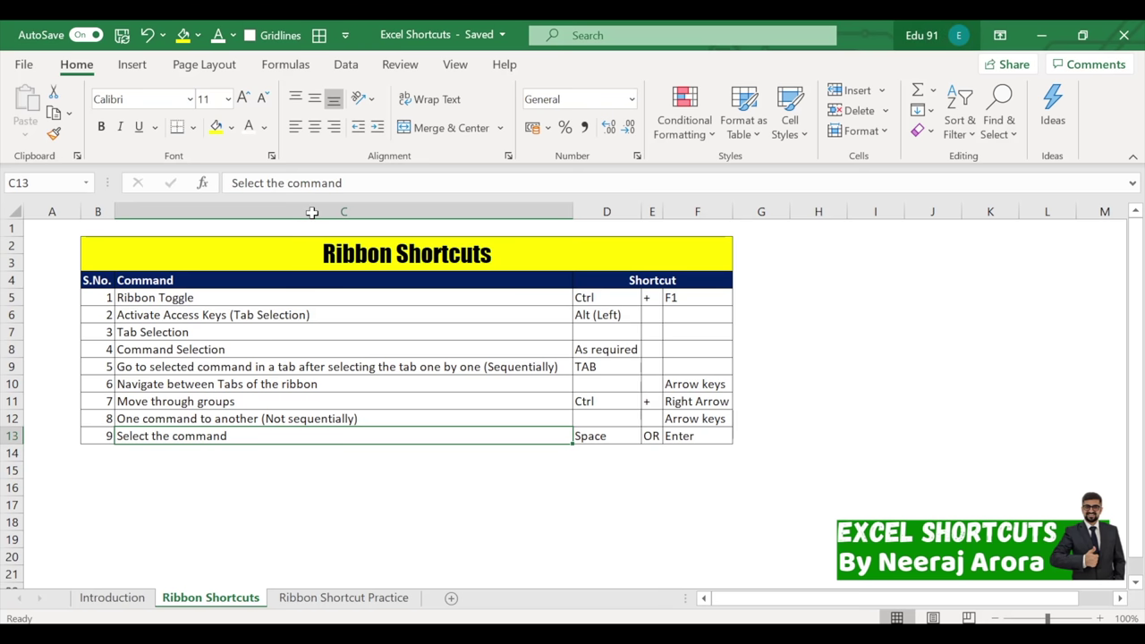
key(Tab)
key(Tab)
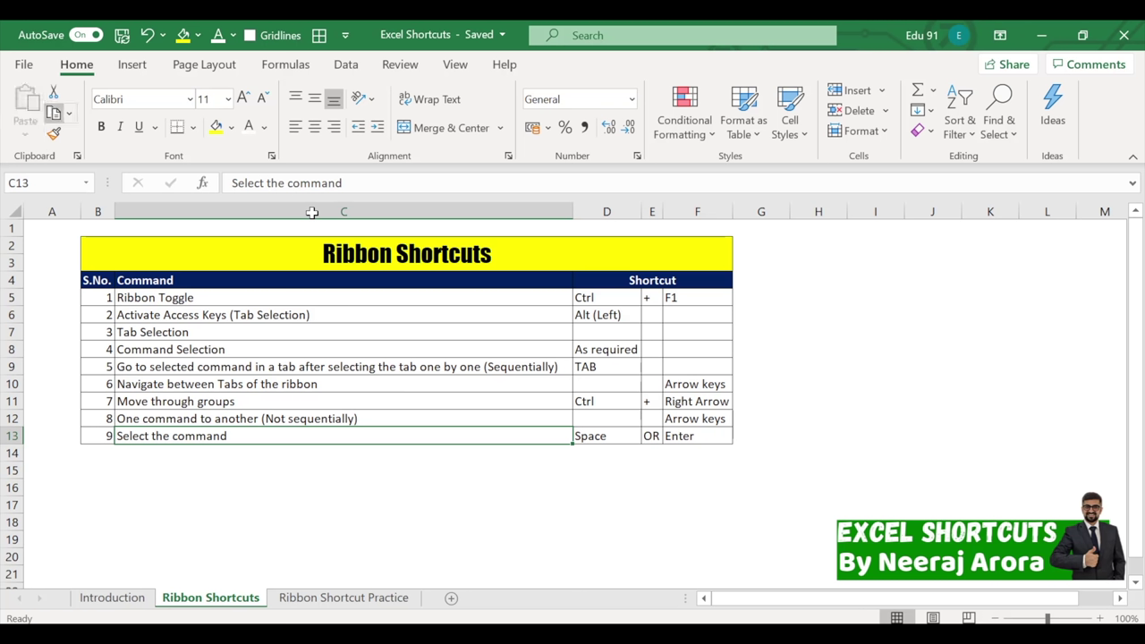
key(Tab)
key(Tab)
key(Tab)
key(Tab)
key(Tab)
key(Tab)
key(Tab)
key(Tab)
key(Tab)
key(Tab)
key(Tab)
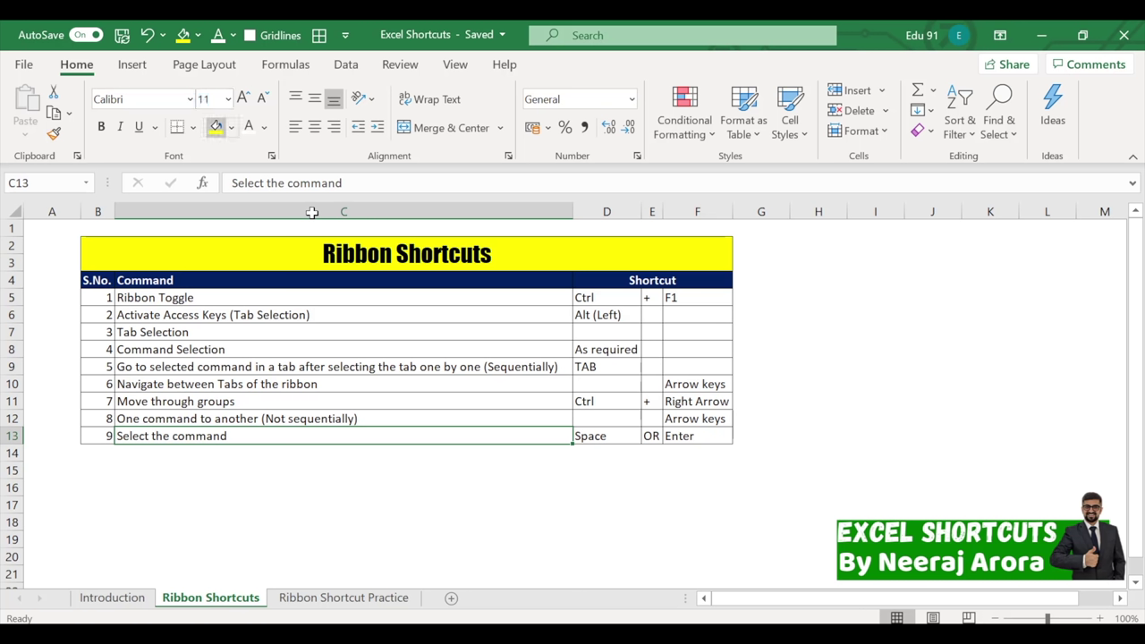
Jump the focus from Fill Color to the Alignment group, back to Font and around the Home groups to the font name box
key(ctrl+Right)
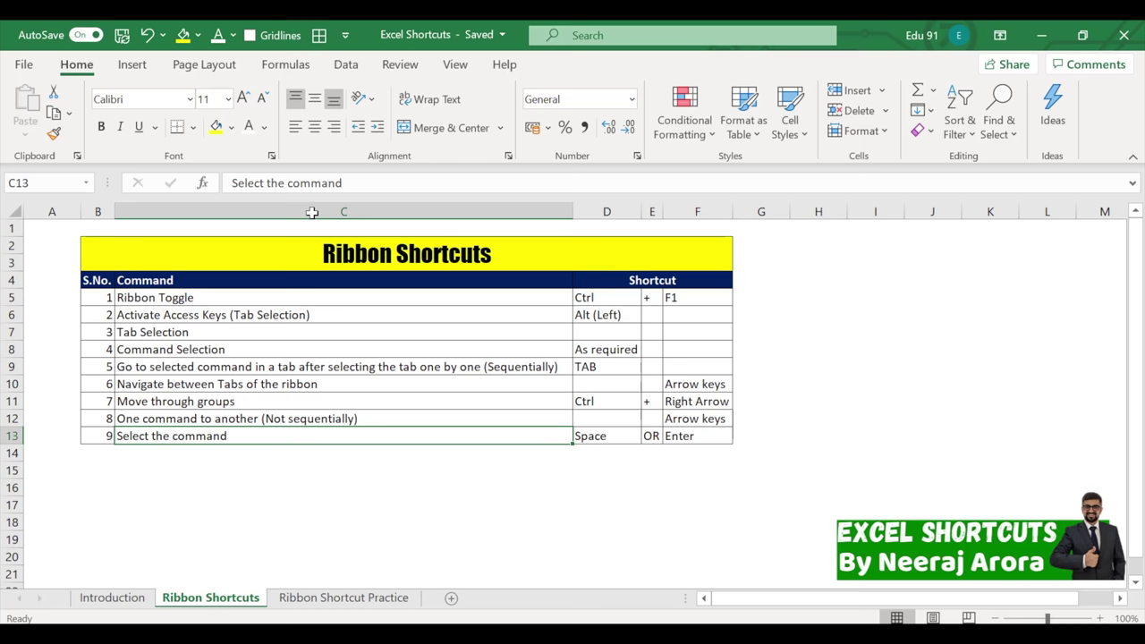
key(ctrl+Left)
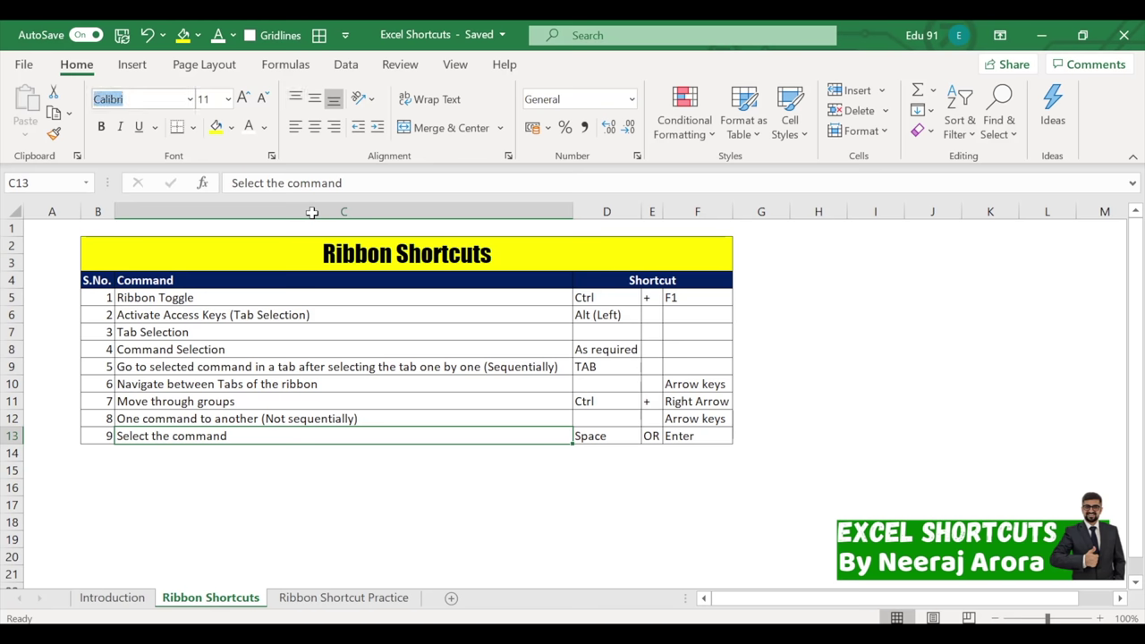
key(ctrl+Right)
key(ctrl+Right)
key(ctrl+Right)
key(ctrl+Right)
key(ctrl+Right)
key(ctrl+Right)
key(ctrl+Right)
key(ctrl+Right)
key(ctrl+Right)
key(Right)
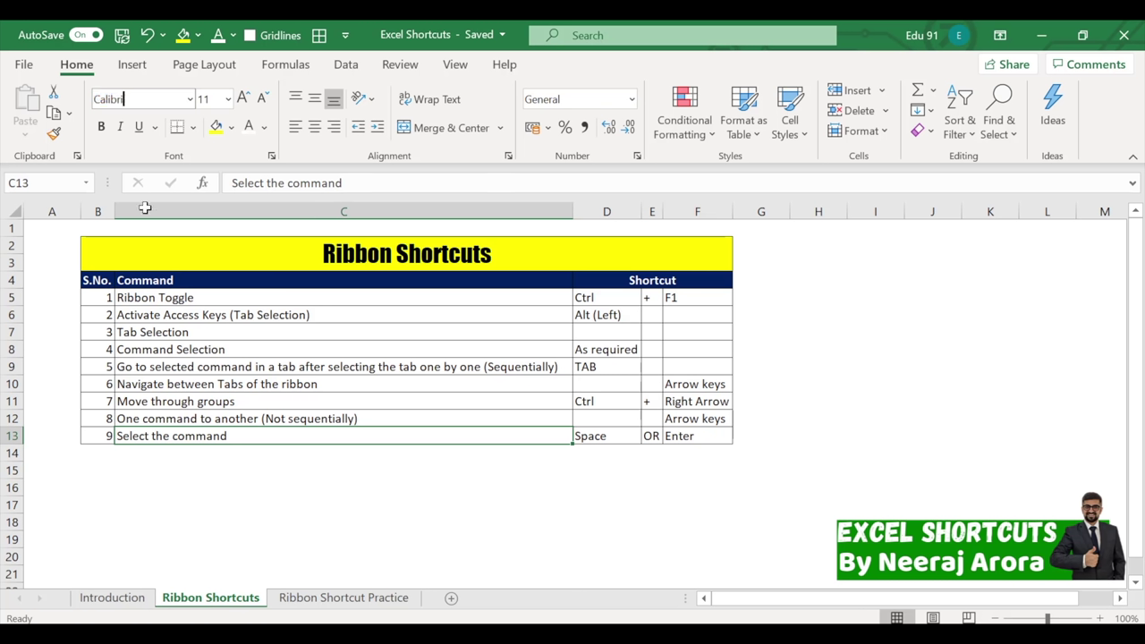
Select cell C16, activate the Home tab's access keys and move the focus to the Paste command
click(304, 483)
key(alt)
key(h)
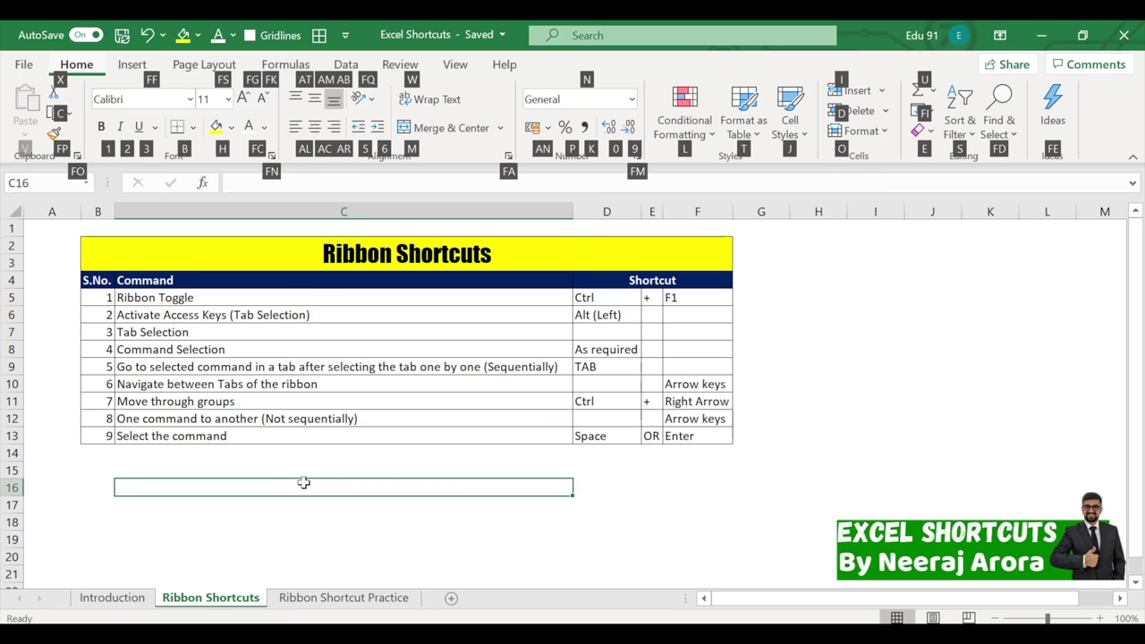
key(Tab)
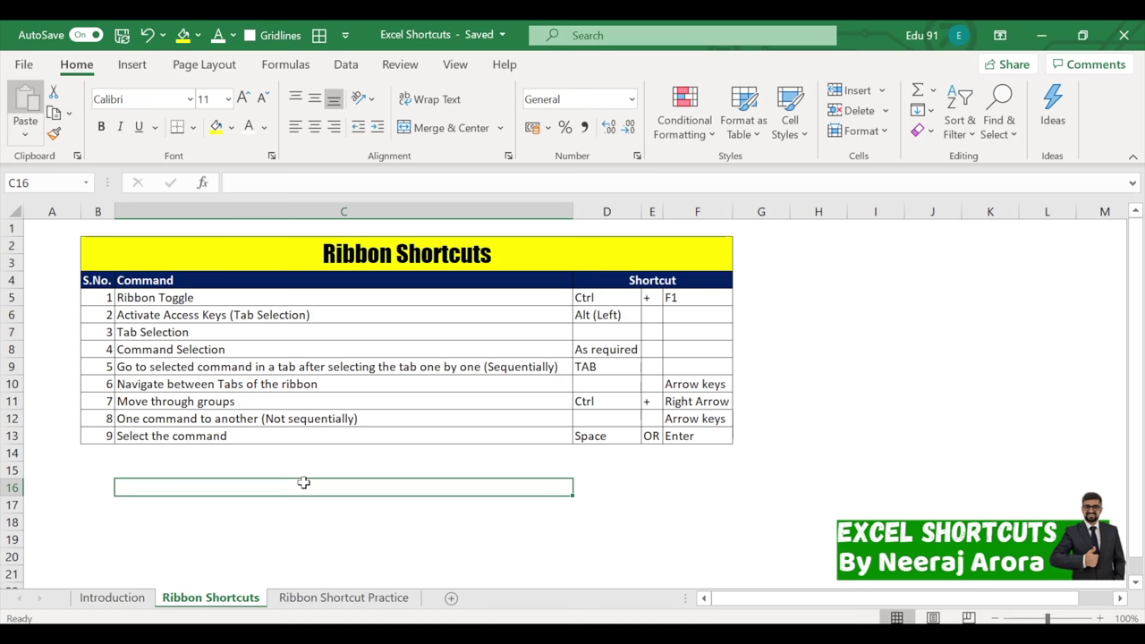
Move the ribbon focus from Paste through the Clipboard and Font commands to Underline
key(Right)
key(Right)
key(Right)
key(Right)
key(Right)
key(Right)
key(Right)
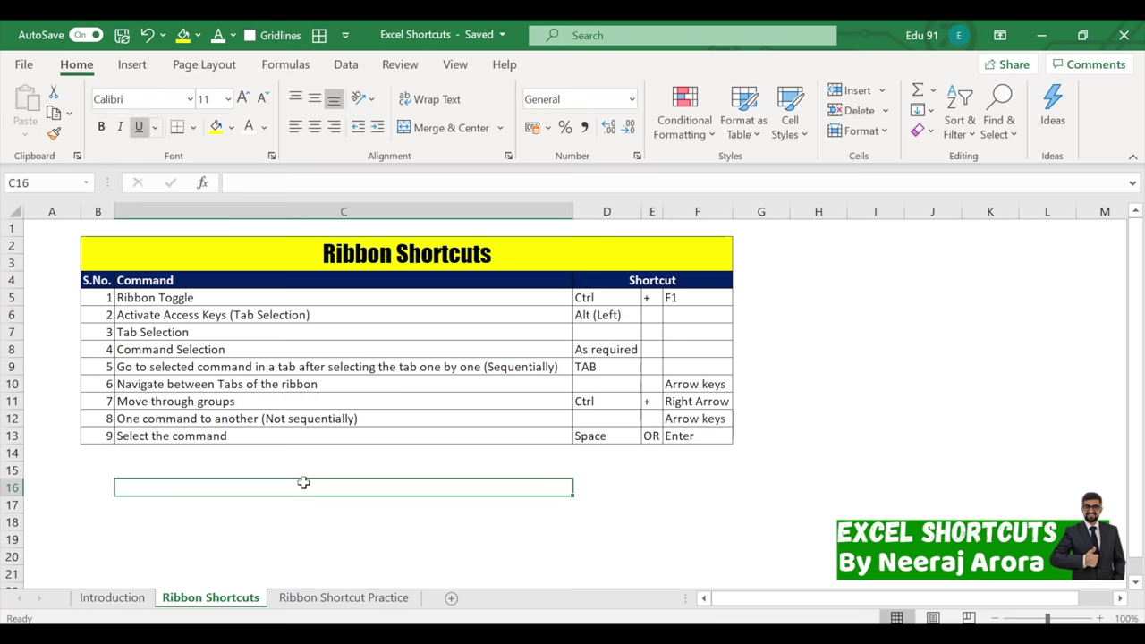
Move the focus from Underline into the Alignment group, through Decrease Indent to Middle Align
key(Right)
key(Right)
key(Right)
key(Right)
key(Right)
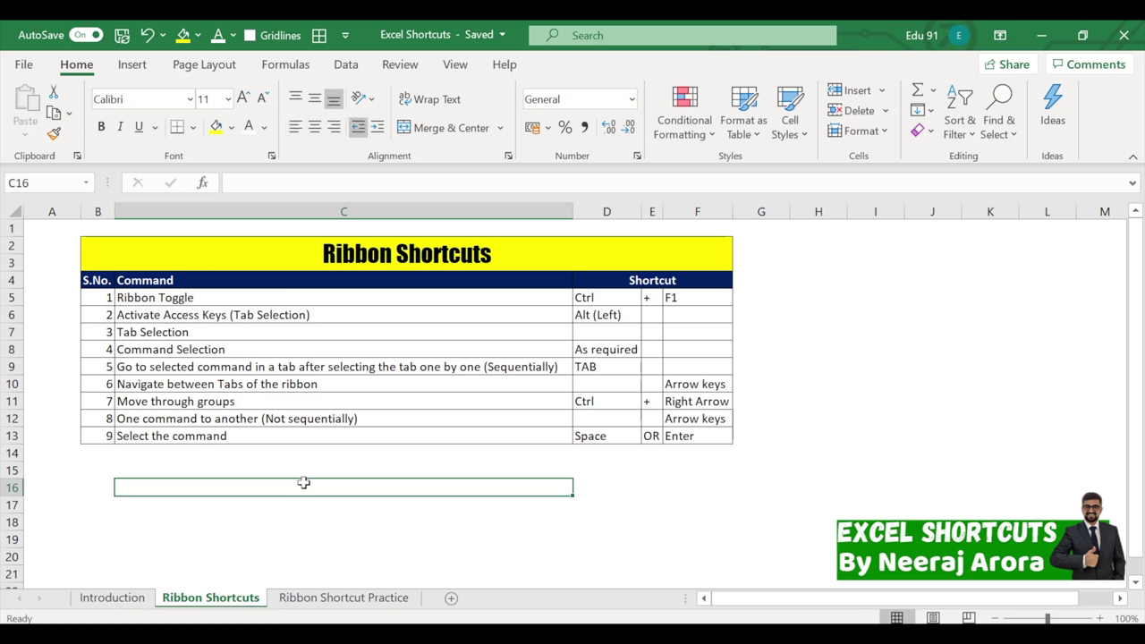
key(Right)
key(Right)
key(Right)
key(Right)
key(Right)
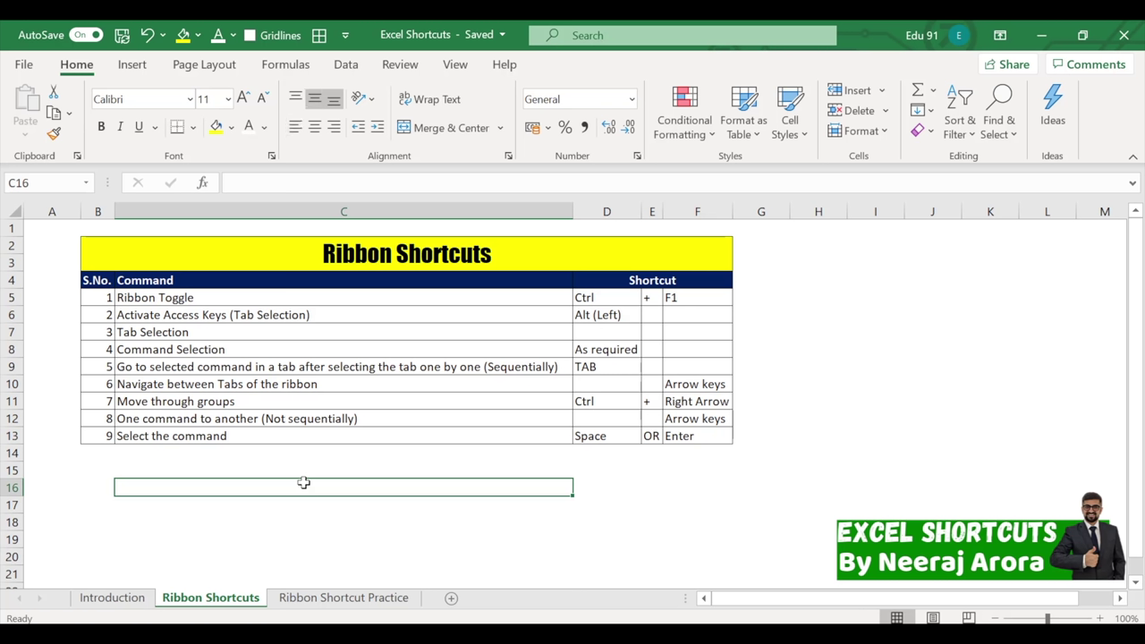
key(Up)
key(Up)
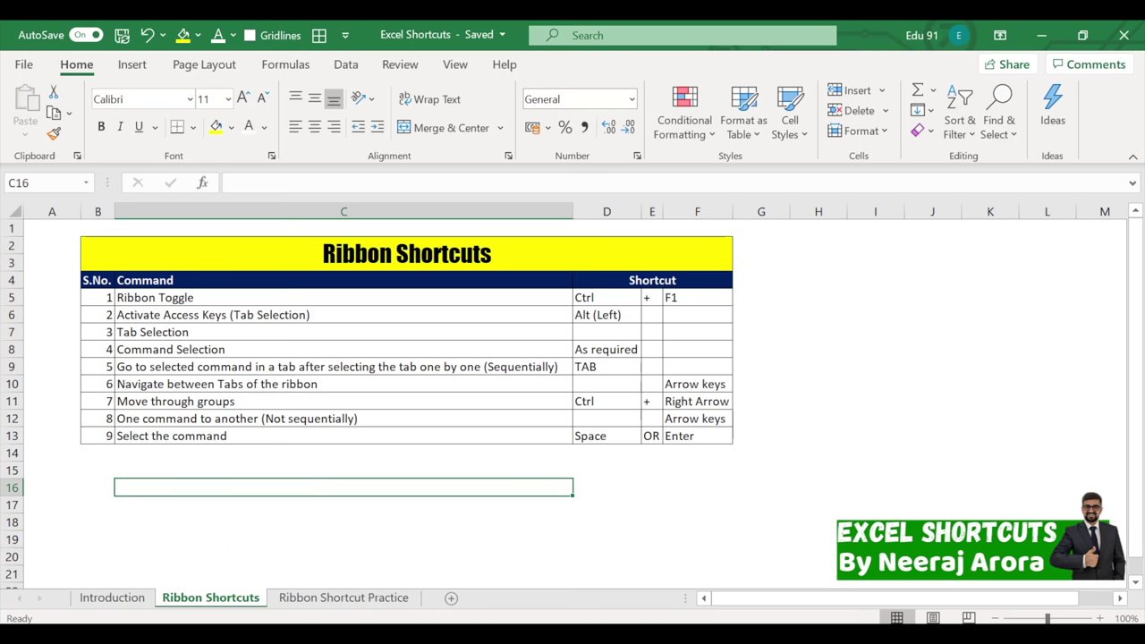
Select cell C18, activate the Home access keys and move the focus to Bold in the Font group
click(467, 514)
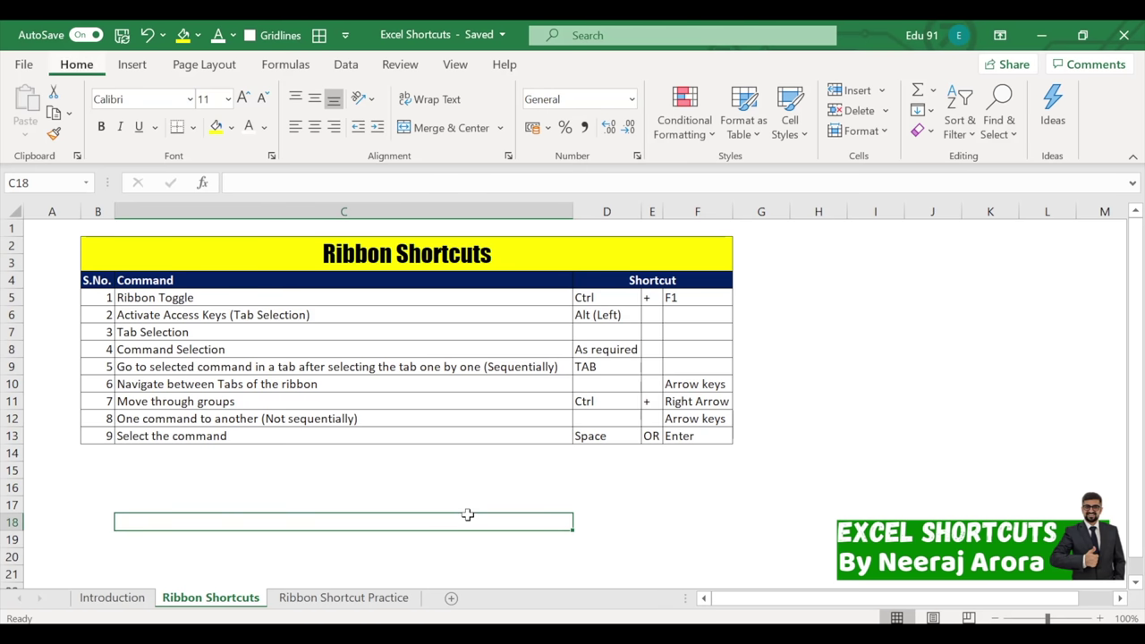
key(alt+h)
key(Tab)
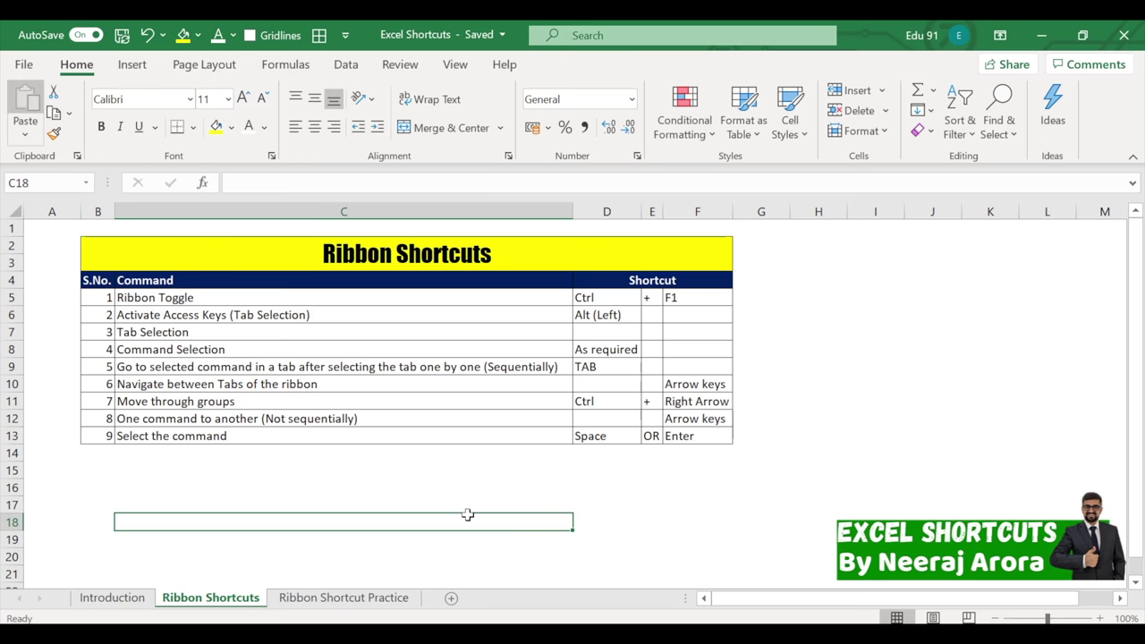
key(Tab)
key(Tab)
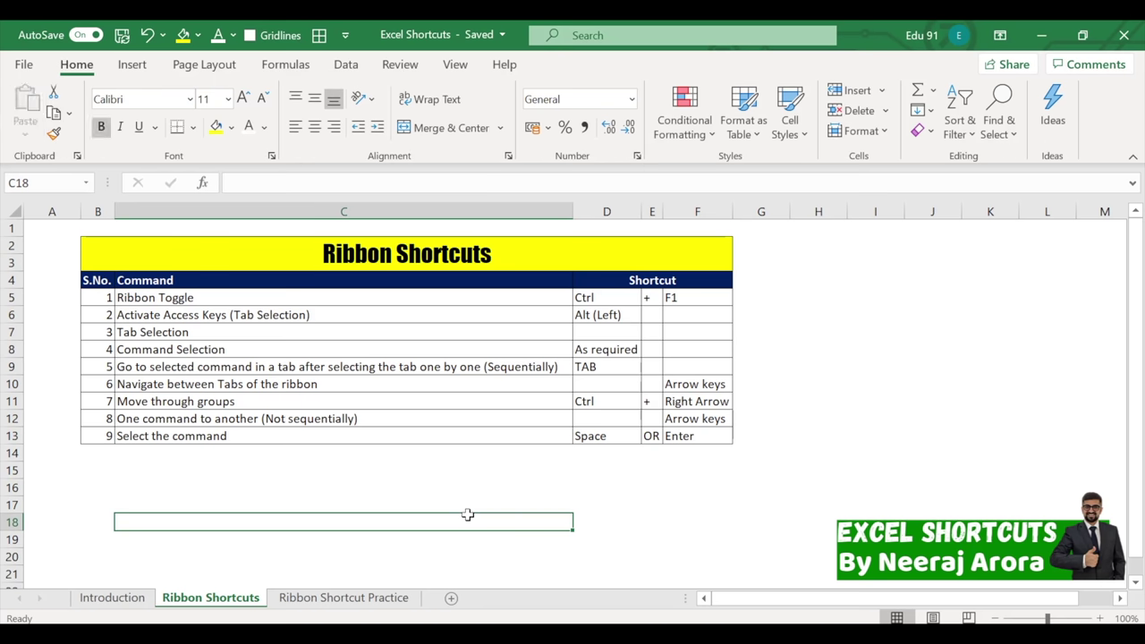
Step the focus sequentially from Bold through Font Color to the Center alignment command
key(Tab)
key(Tab)
key(Tab)
key(Tab)
key(Tab)
key(Tab)
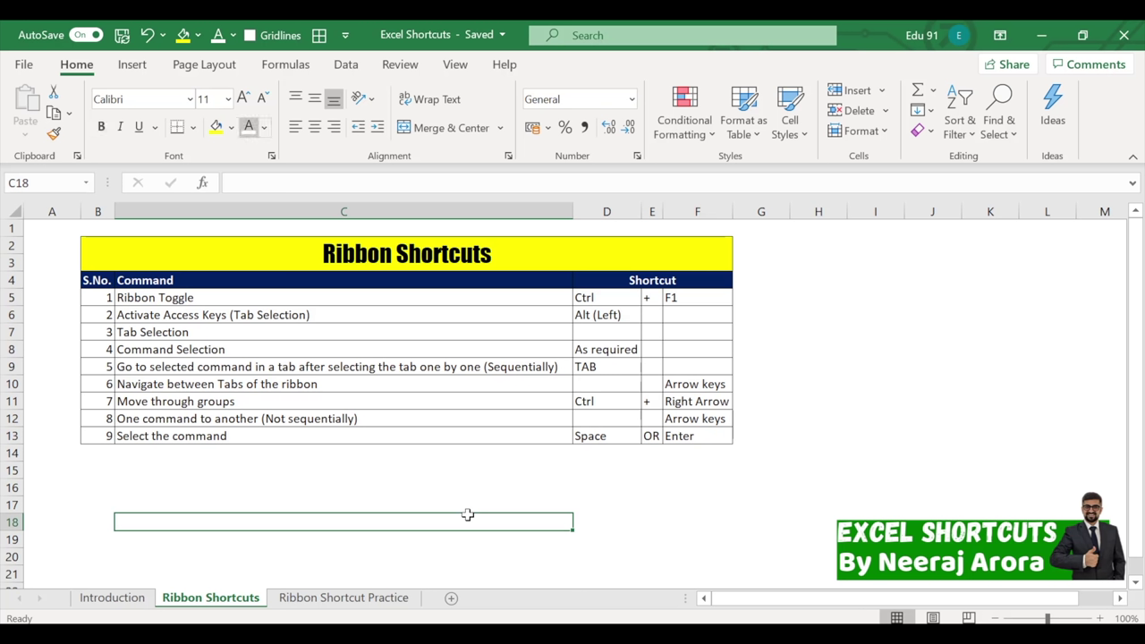
key(Tab)
key(Tab)
key(Tab)
key(Tab)
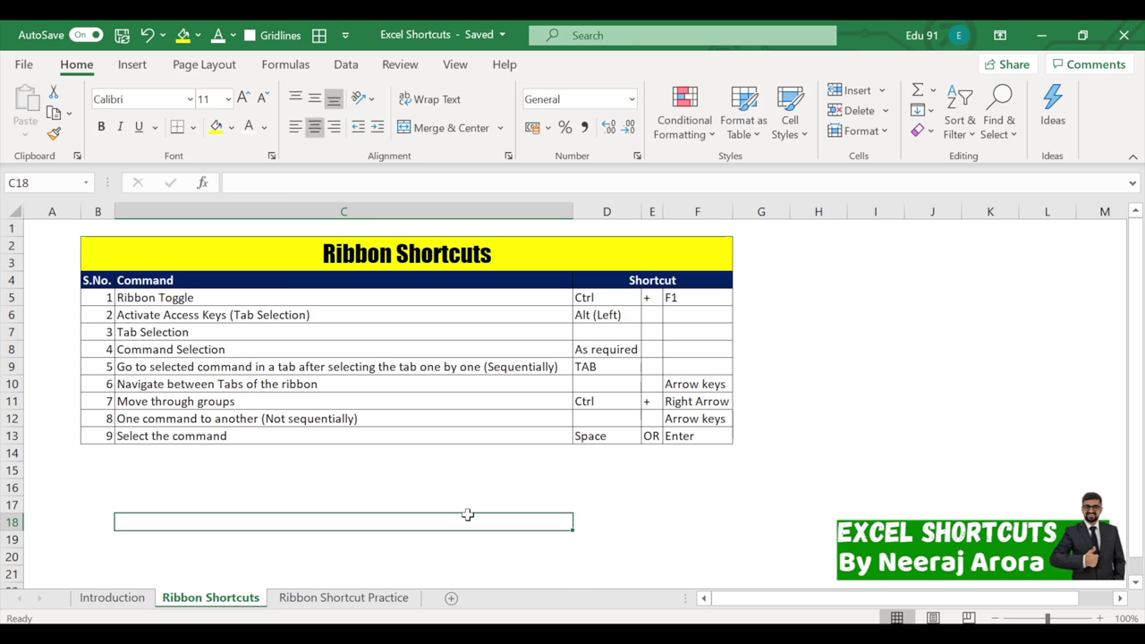
Jump the focus from the Alignment group to the Number group and step through it to its dialog launcher
key(Left)
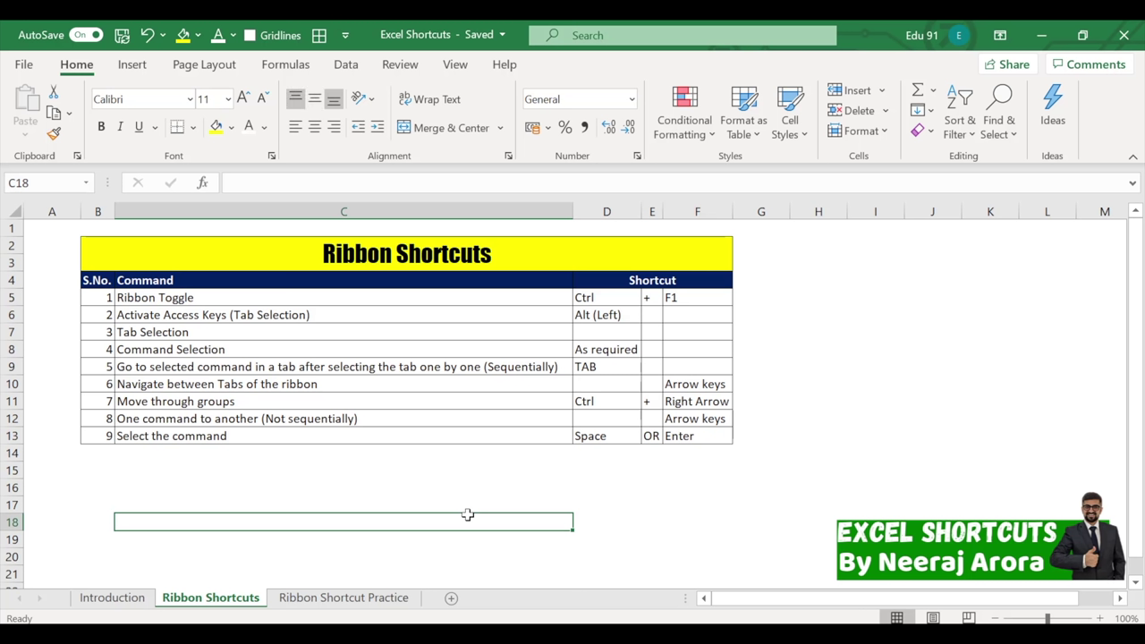
key(ctrl+Right)
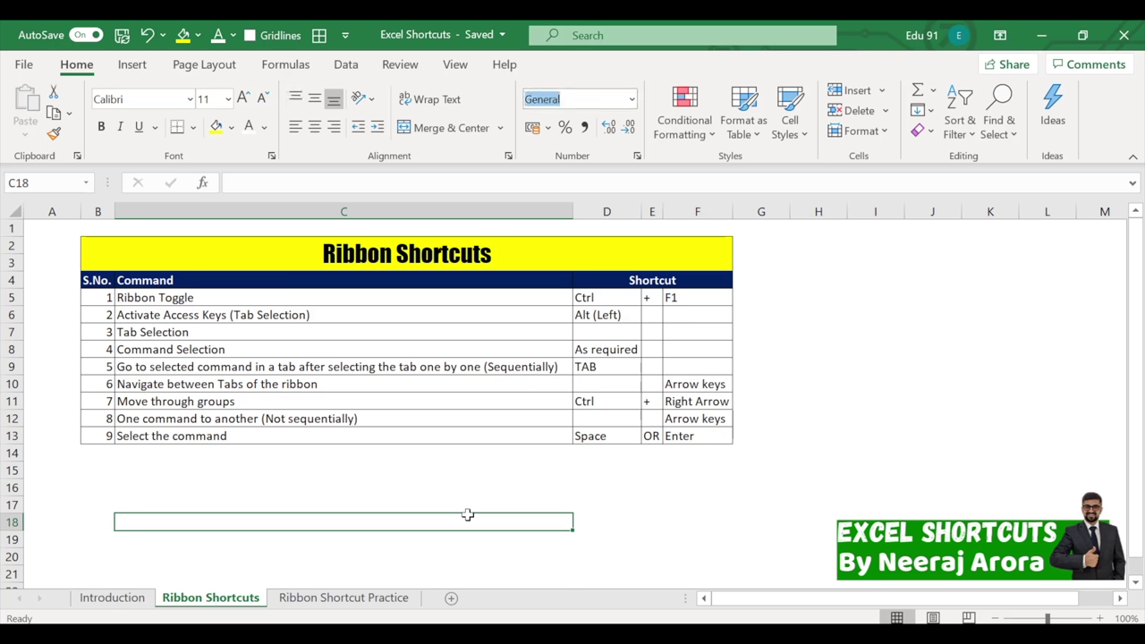
key(Tab)
key(Tab)
key(Tab)
key(Tab)
key(Tab)
key(Tab)
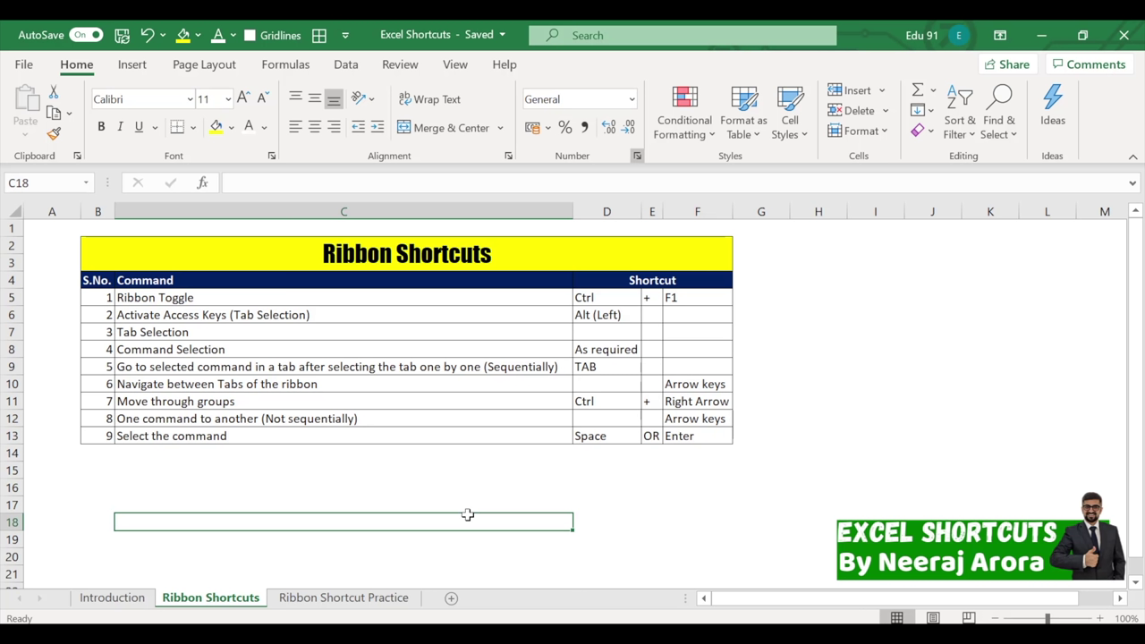
Move the focus from the Number dialog launcher across the Number commands to Conditional Formatting
key(Up)
key(Right)
key(Right)
key(Right)
key(Right)
key(Right)
key(Right)
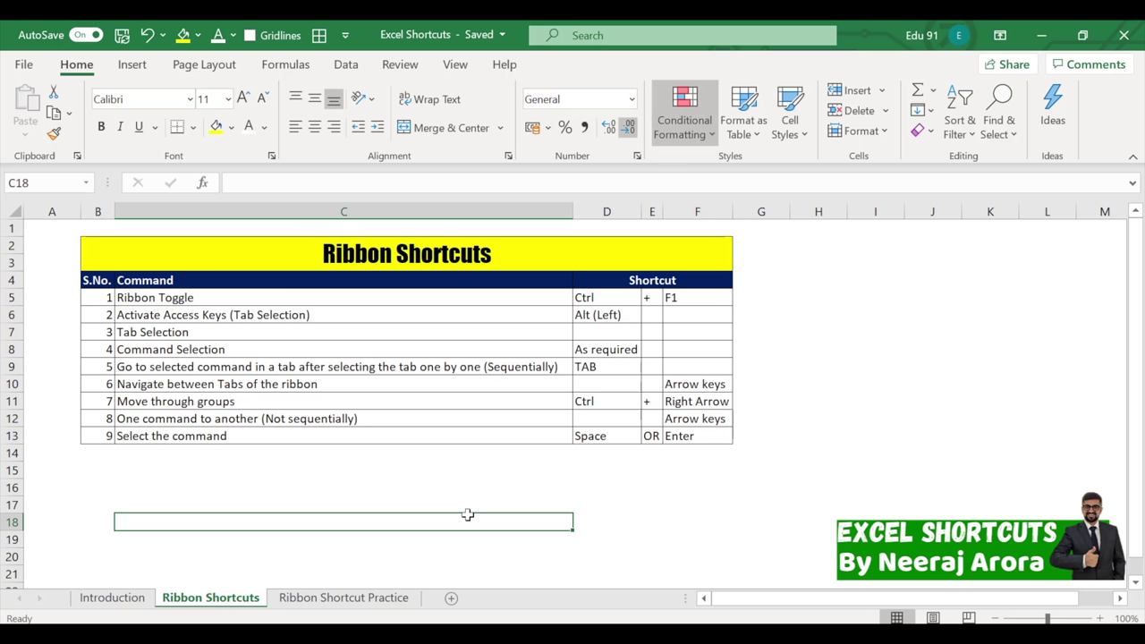
Move the focus non-sequentially from Conditional Formatting to the Fill command in the Editing group
key(Right)
key(Down)
key(Left)
key(Up)
key(Up)
key(Right)
key(Left)
key(Up)
key(Right)
key(Down)
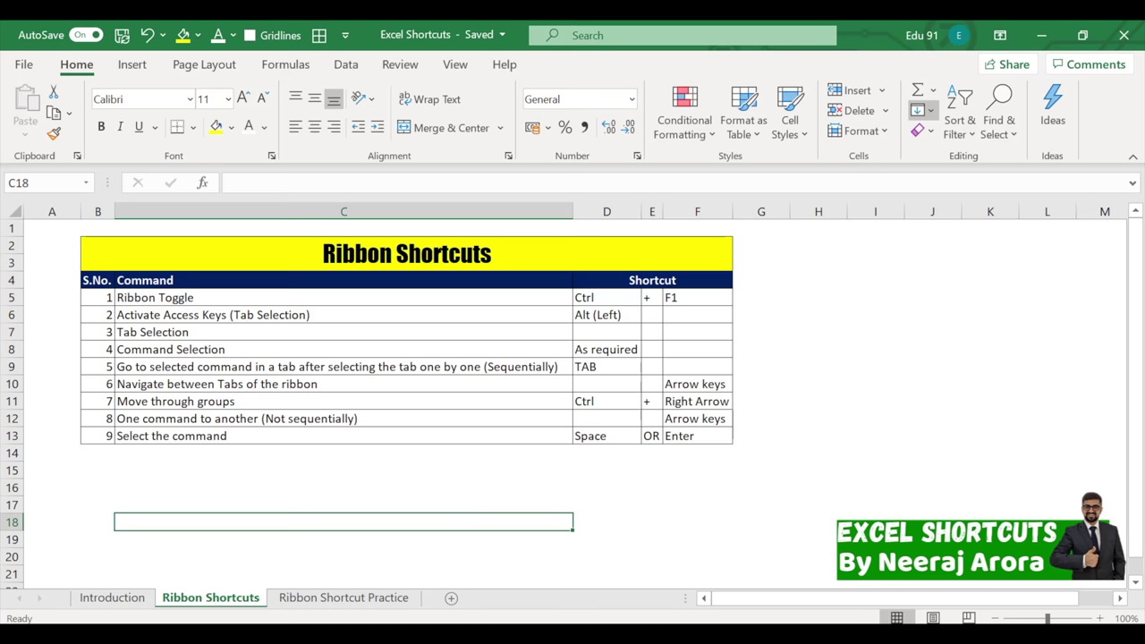
Bold the text in cell C13 through the Home access keys and undo the formatting
click(817, 332)
click(296, 435)
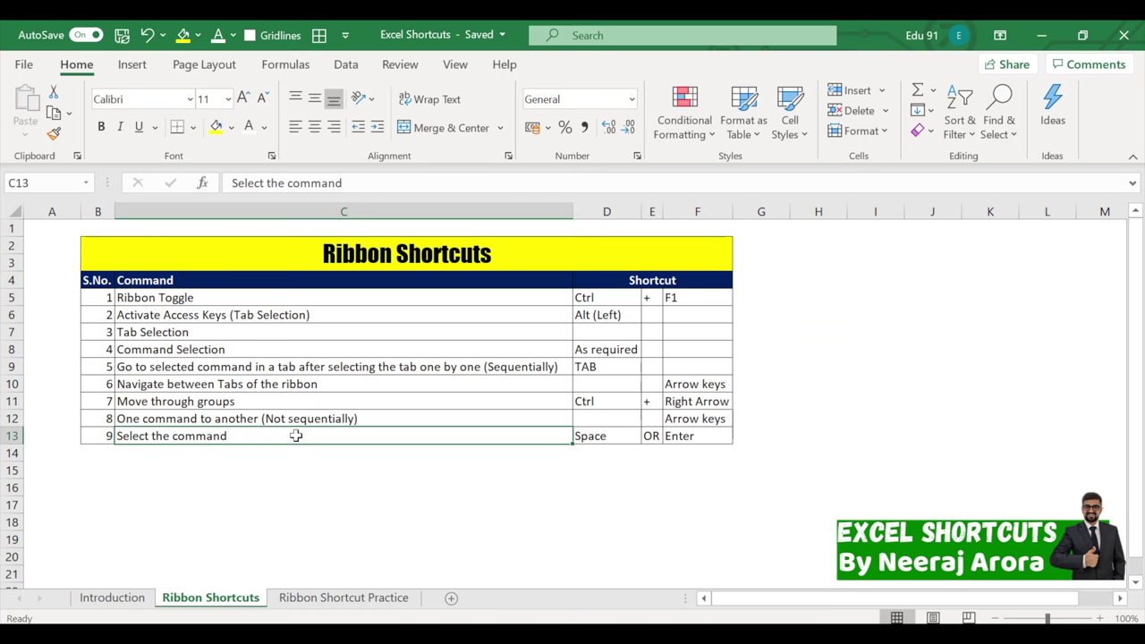
key(alt)
key(h)
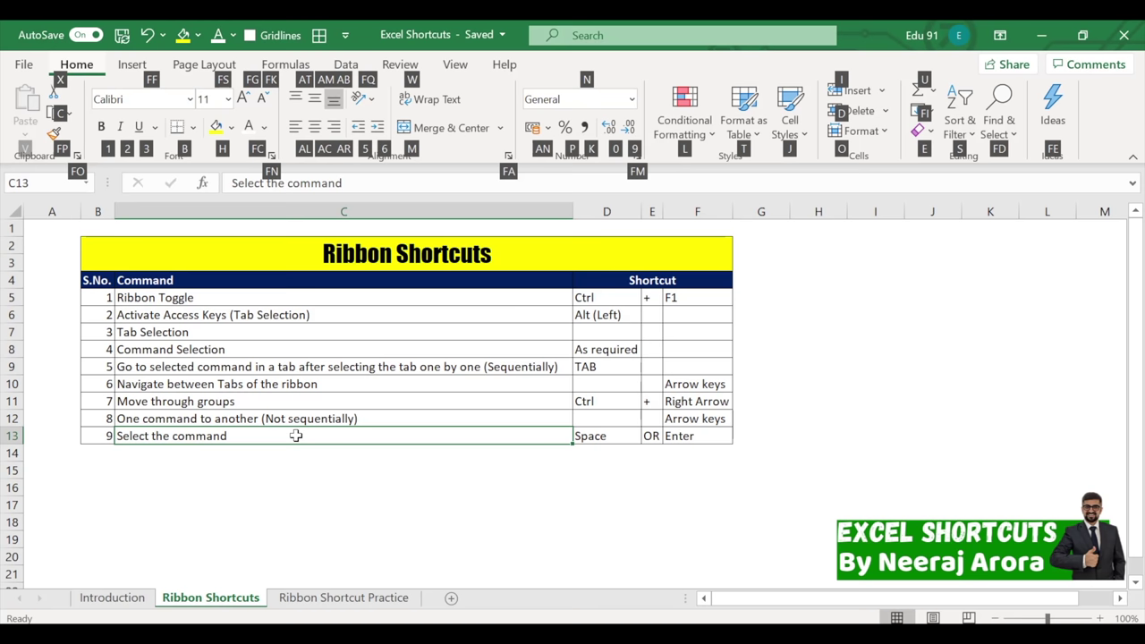
key(1)
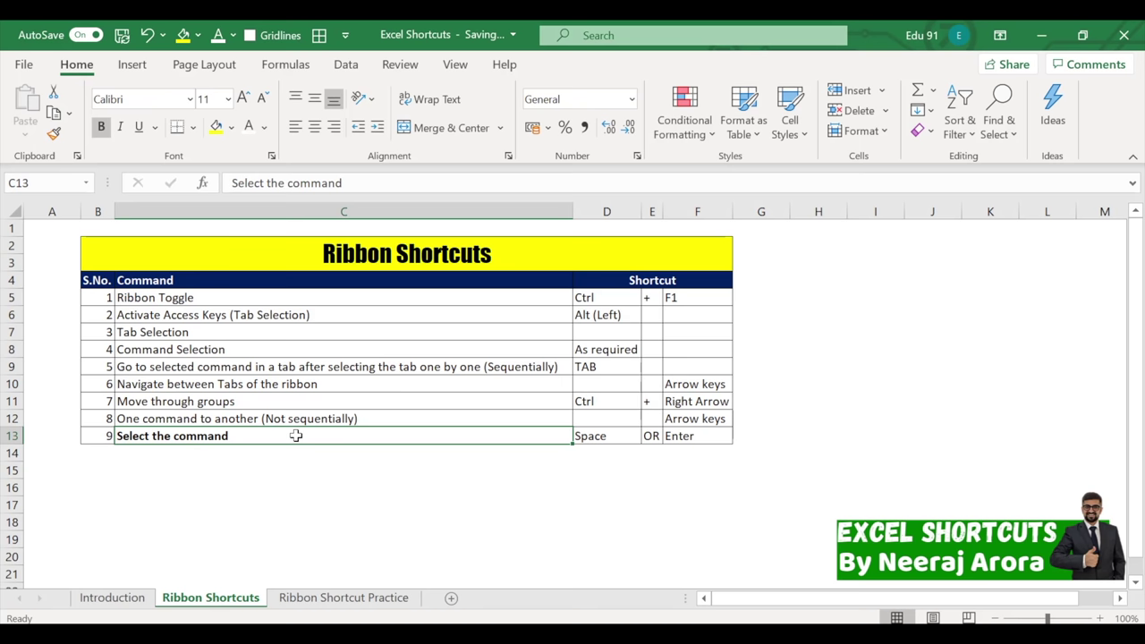
key(ctrl+z)
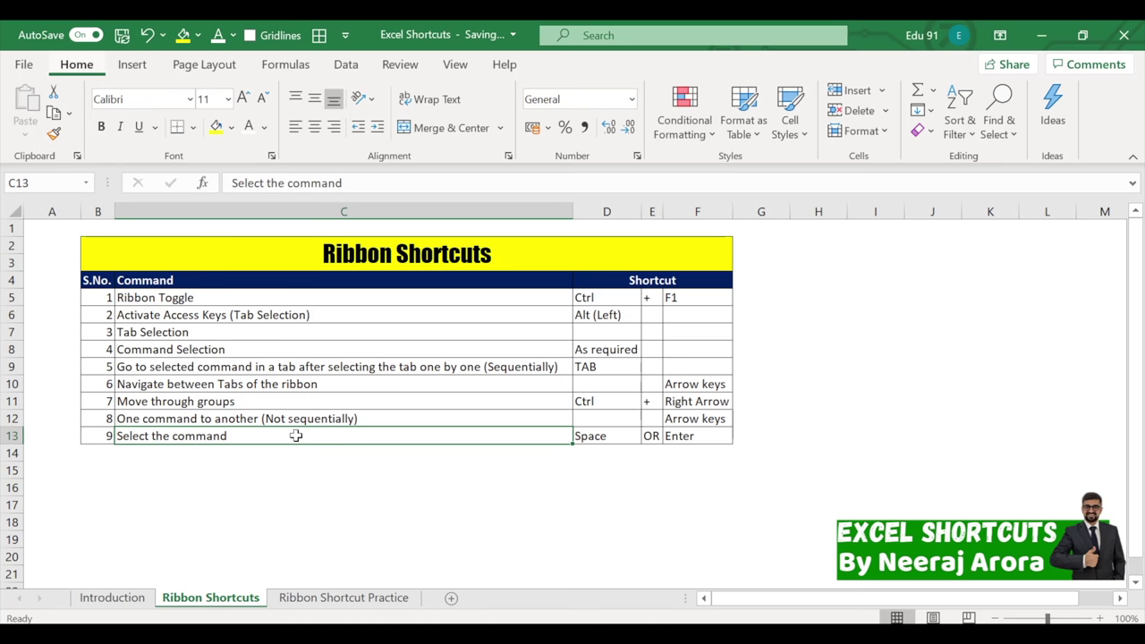
Move the ribbon focus from Paste to Bold, apply bold to cell C13 and remove it again
key(alt+h)
key(Tab)
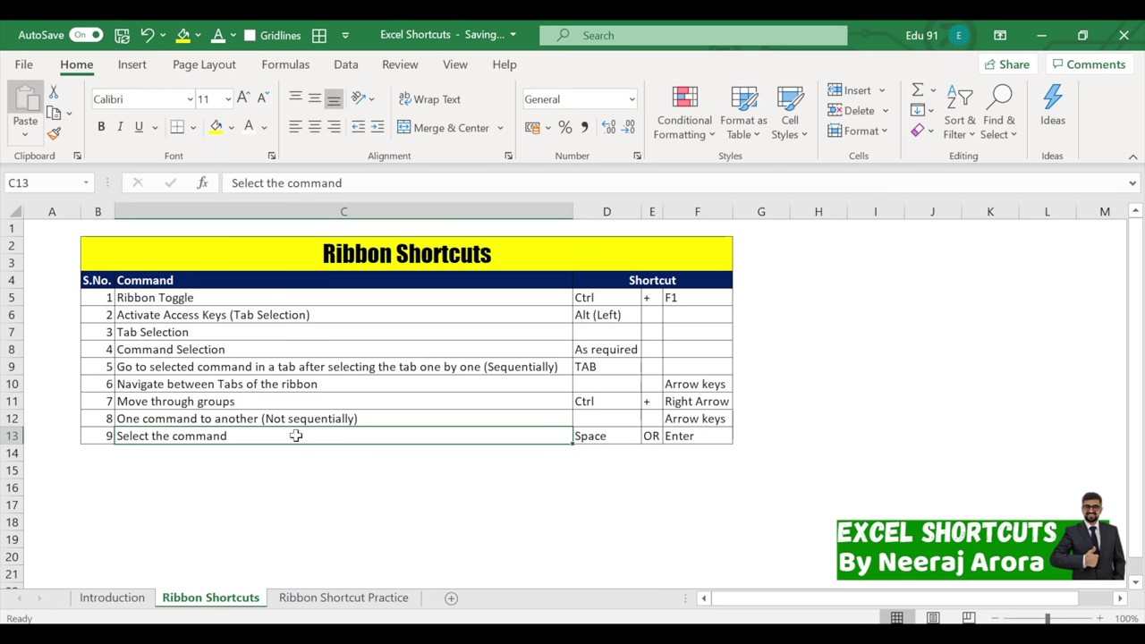
key(Right)
key(Down)
key(Down)
key(Right)
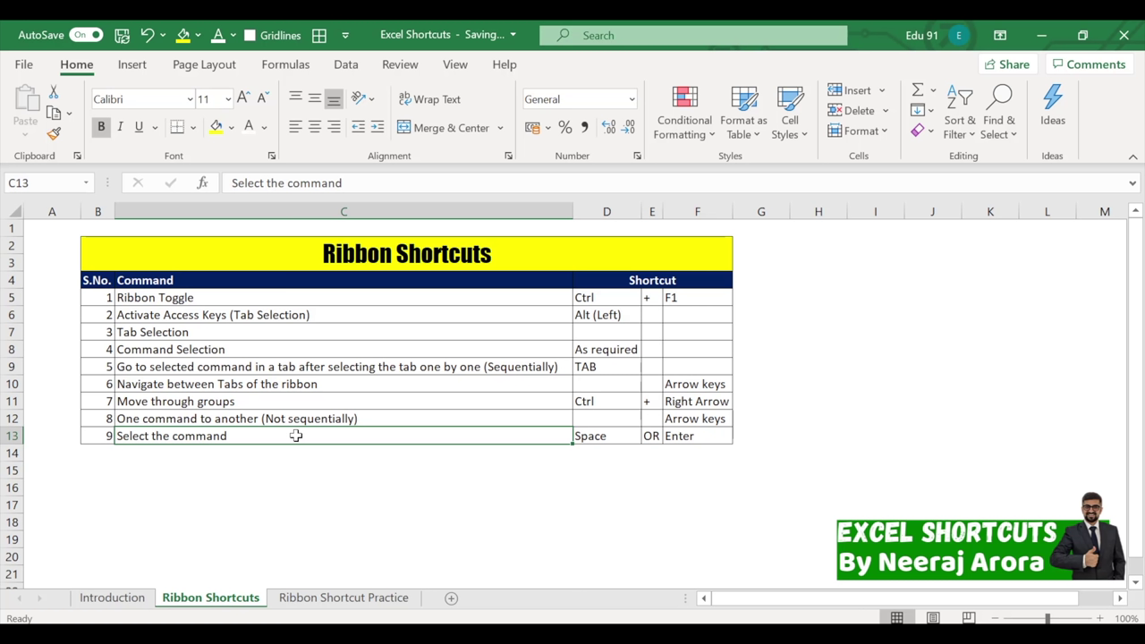
key(ctrl+b)
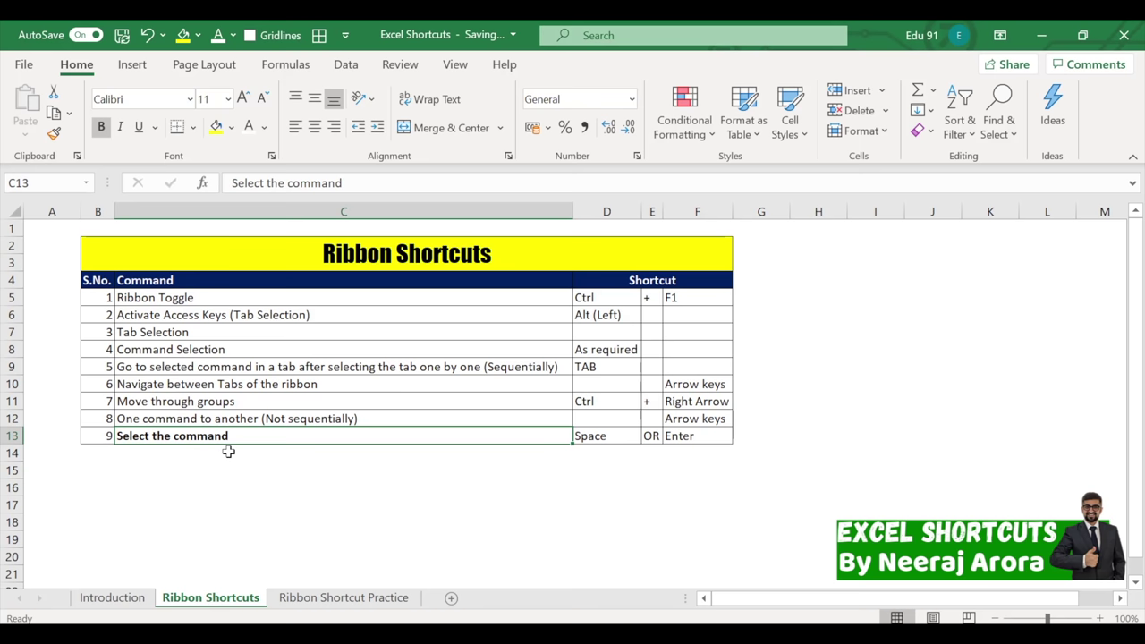
key(ctrl+b)
Bring the ribbon focus back to Bold and apply that command to cell C13
key(alt)
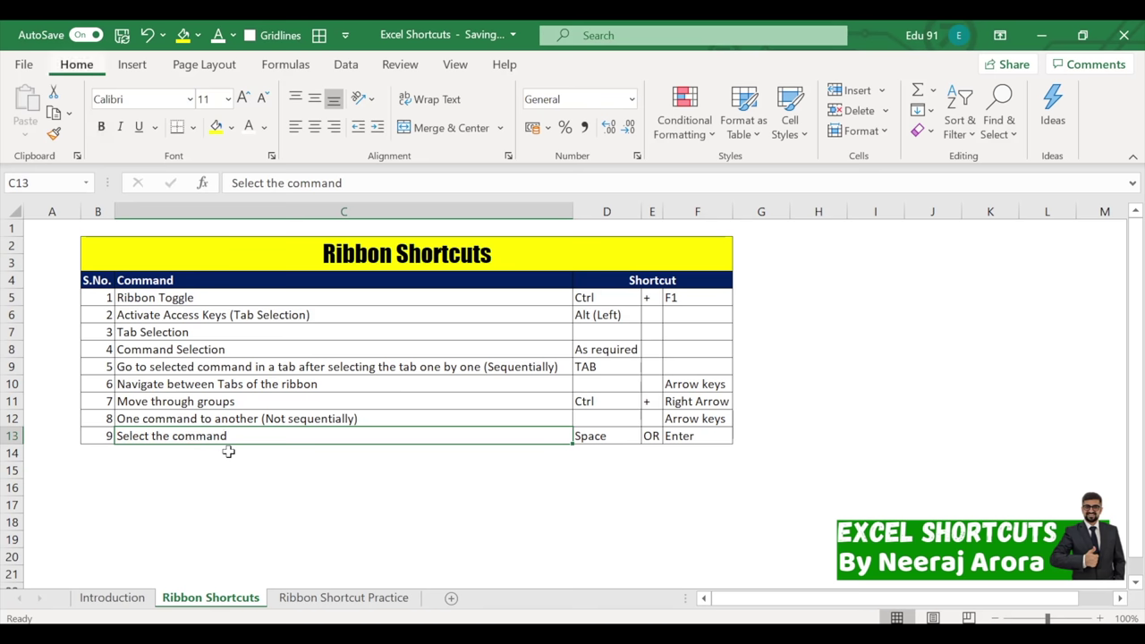
key(Tab)
key(Right)
key(Right)
key(space)
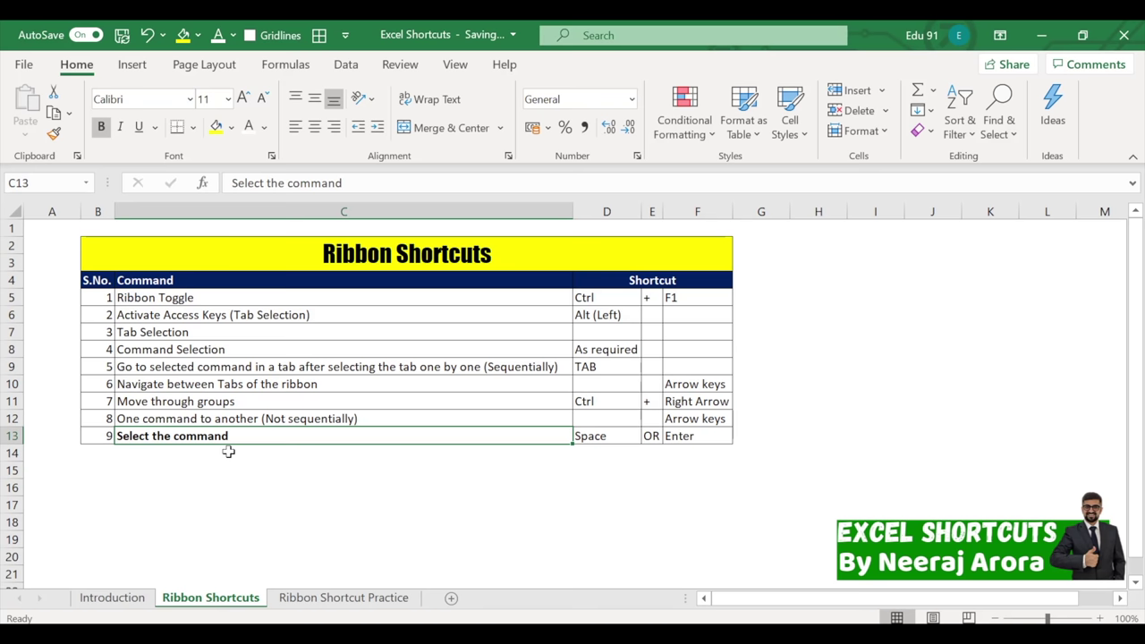
Add a new table row with serial number 10 in B14 and the command "Create table from data" in C14
key(Return)
text(10)
key(Return)
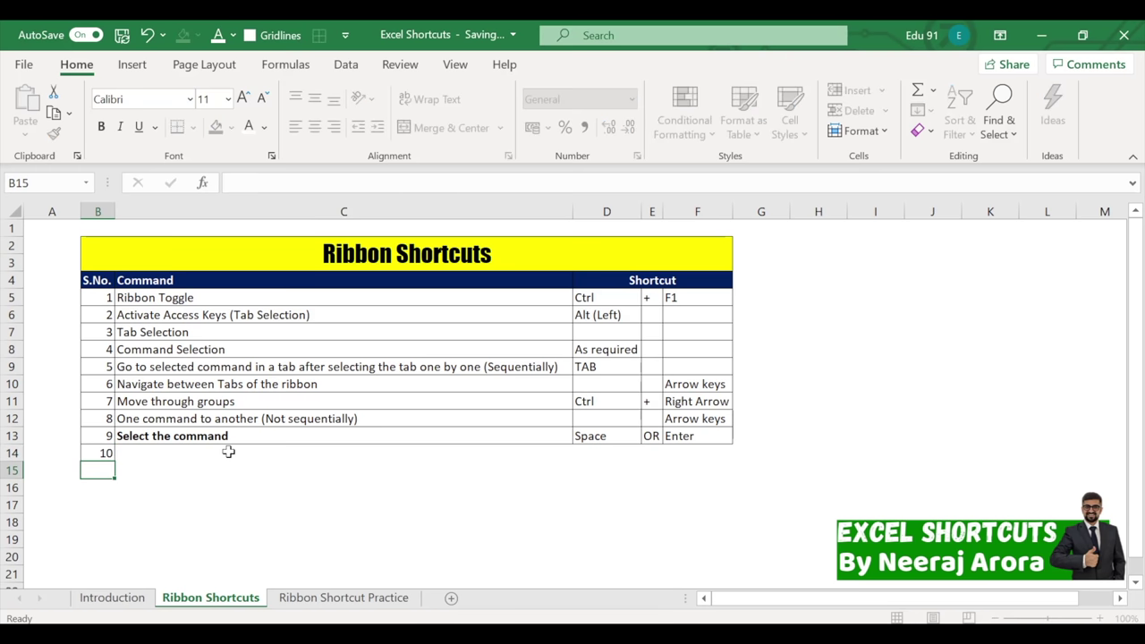
key(Up)
key(Right)
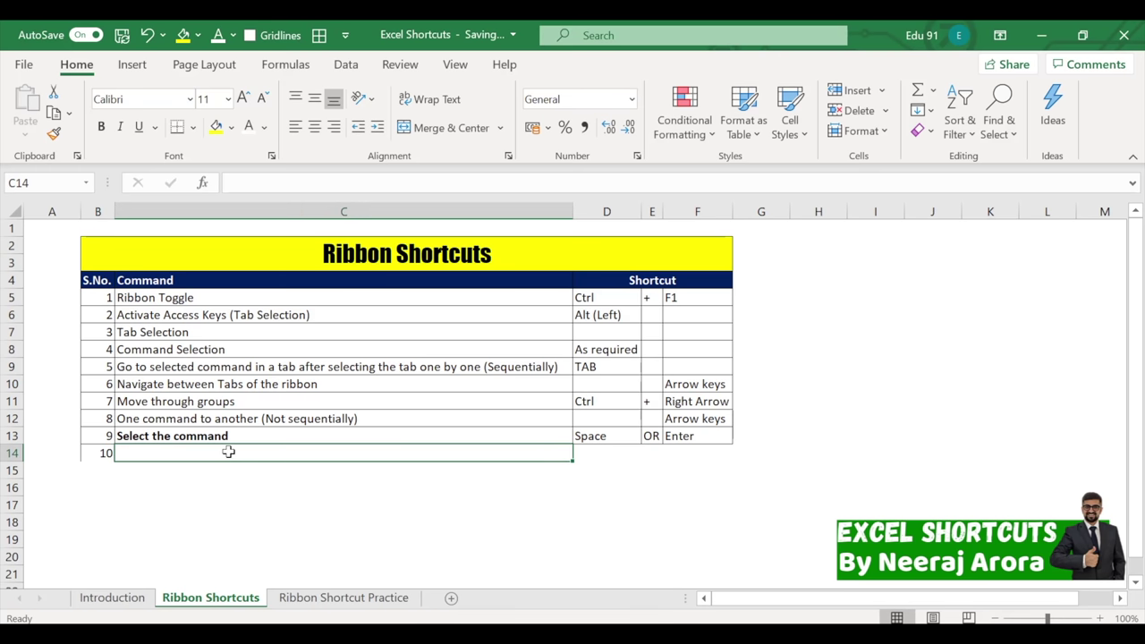
text(Create table )
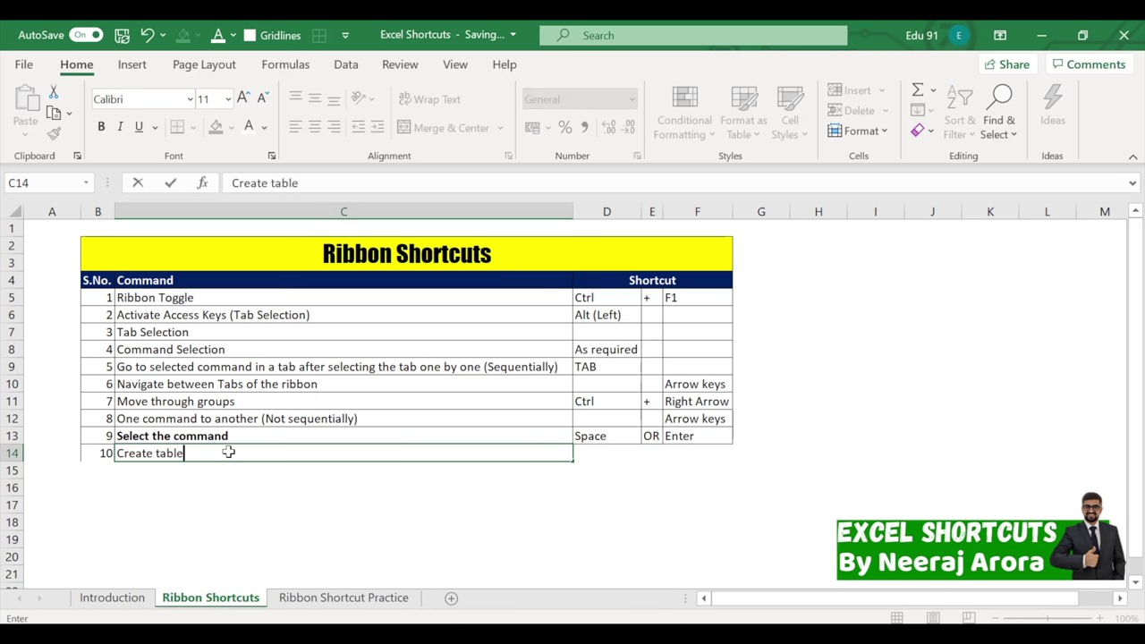
text( from  data)
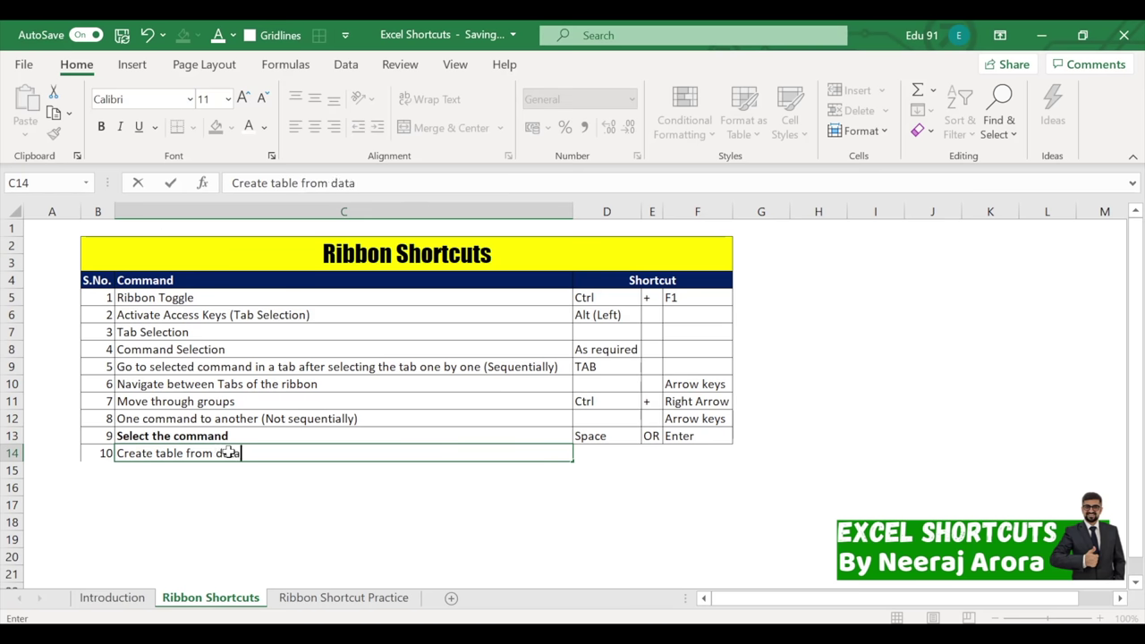
key(Return)
Apply all borders to the new row's range B14:F14
click(265, 531)
drag(95, 446, 716, 454)
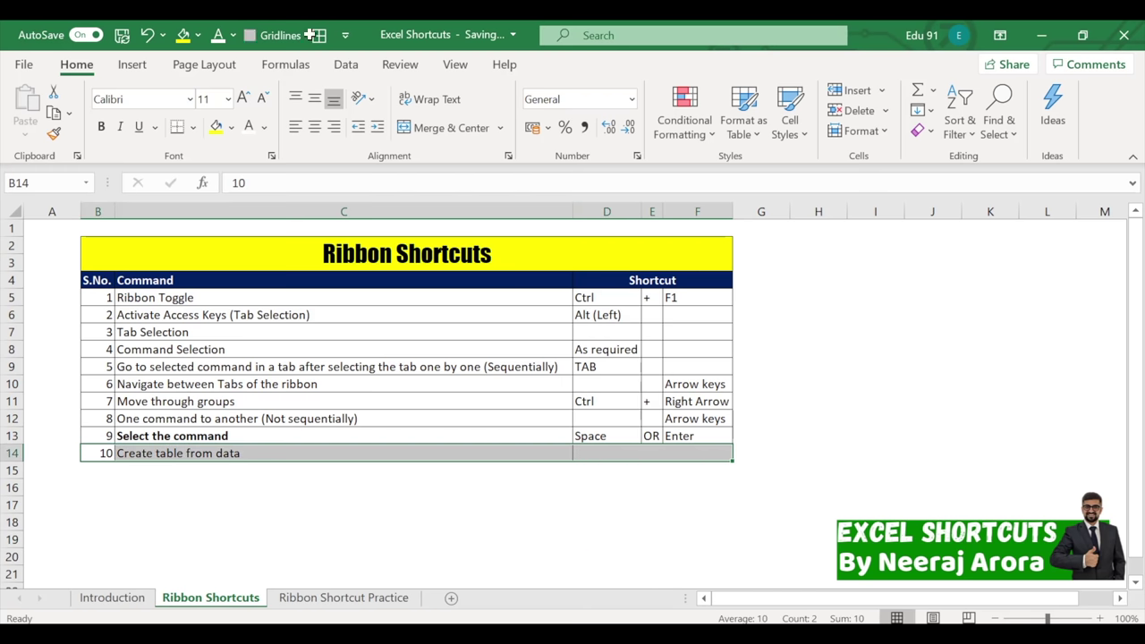
click(455, 452)
Fill in row 10's shortcut with Ctrl in D14, + in E14 and T in F14
click(600, 453)
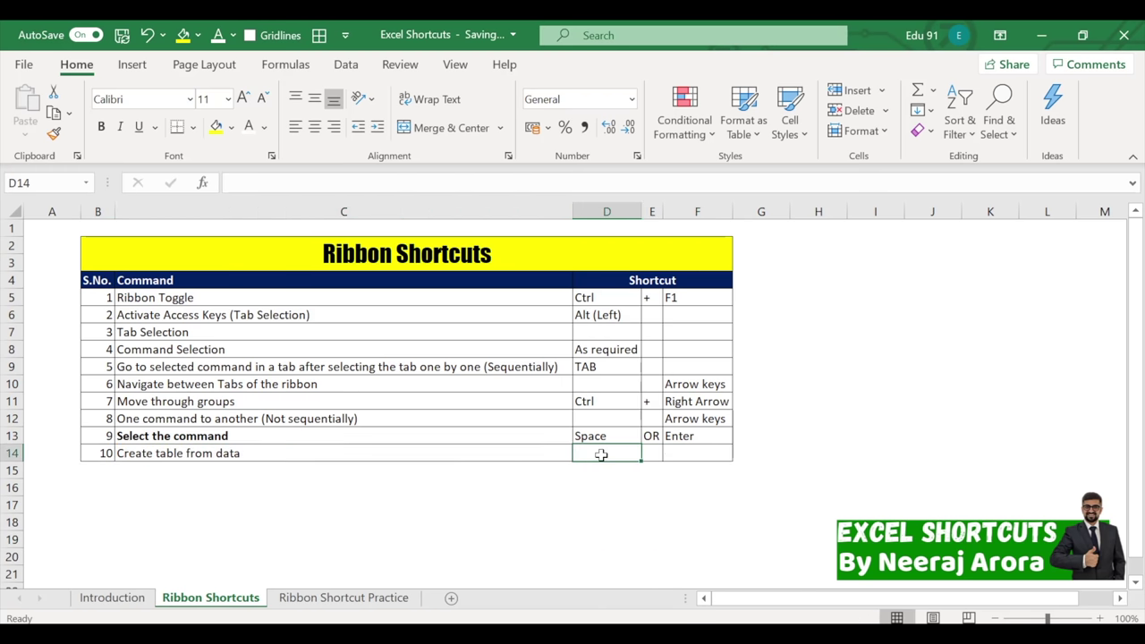
text(CTRl)
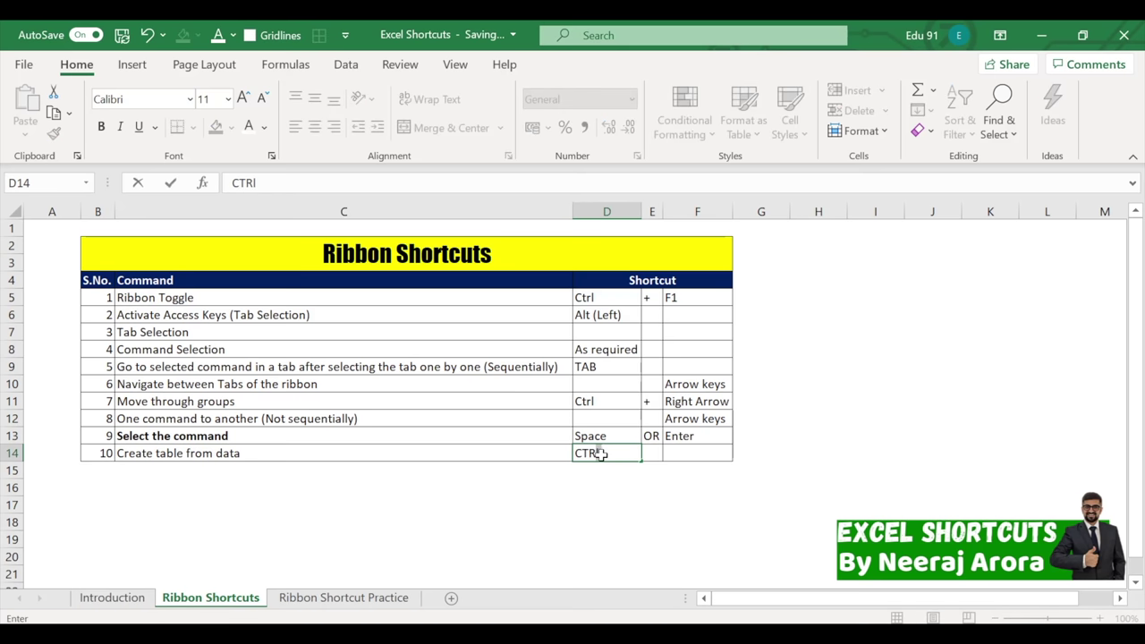
key(BackSpace)
key(BackSpace)
key(BackSpace)
key(BackSpace)
text(Ctrl)
key(Tab)
key(Tab)
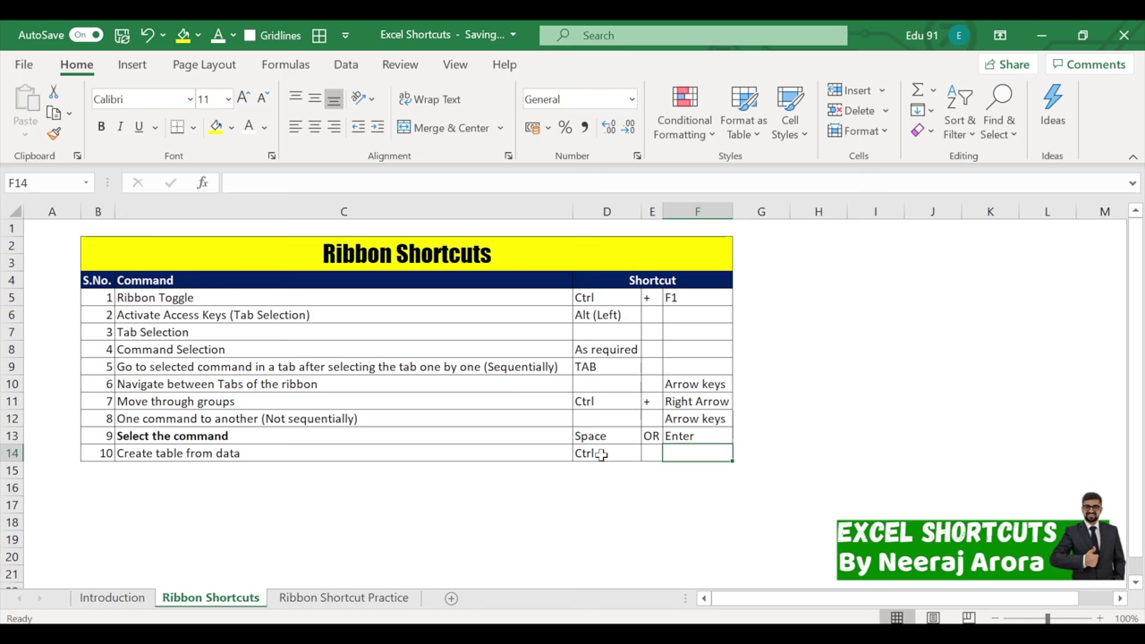
text(T)
key(shift+Tab)
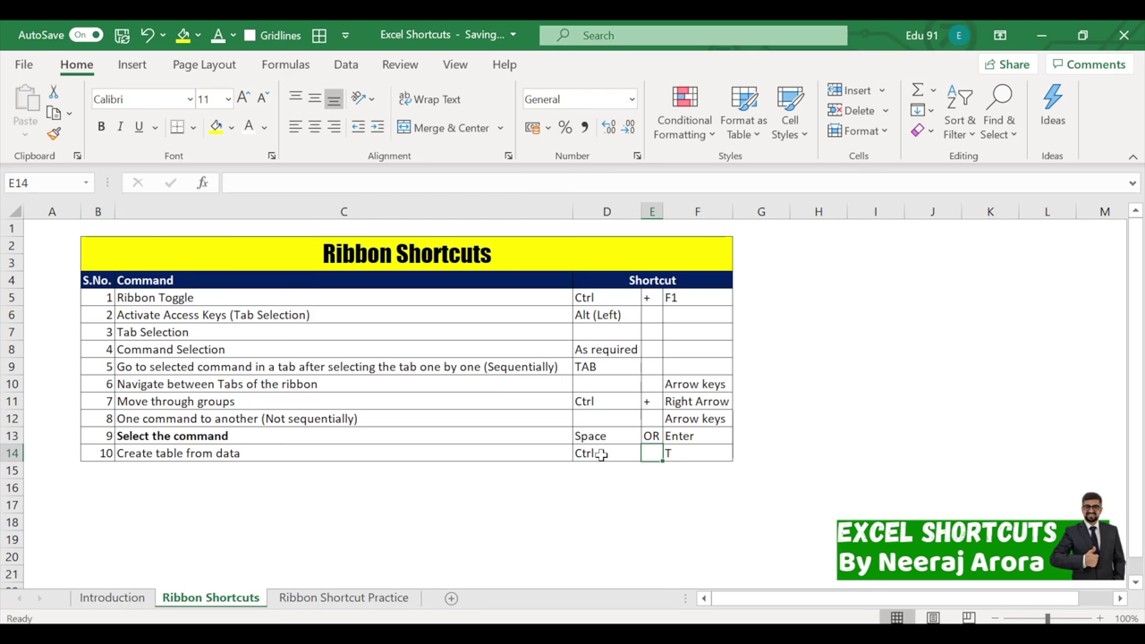
text(+)
key(Return)
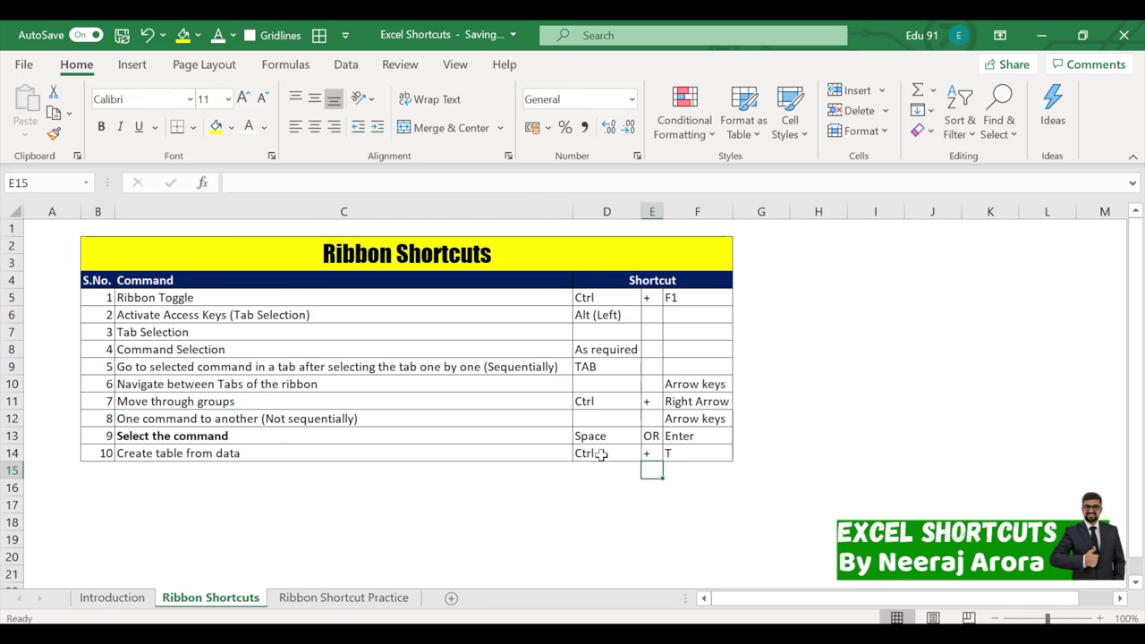
Open the Ribbon Shortcut Practice sheet and select cell G10 in the employee data
click(422, 517)
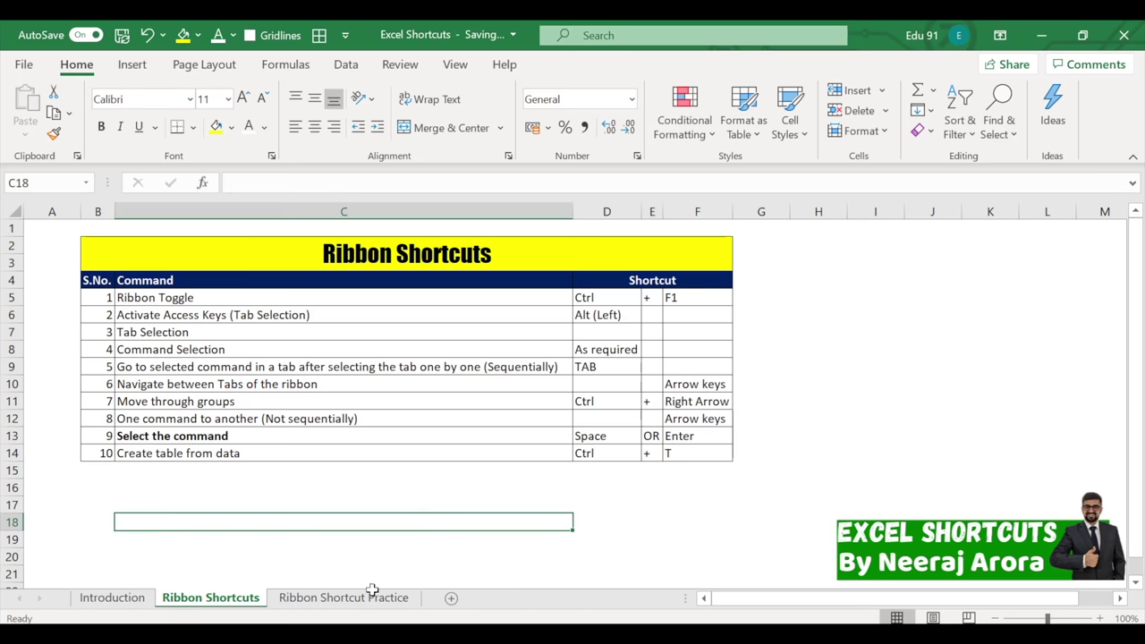
click(372, 592)
scroll(438, 444, down, 2)
scroll(438, 445, up, 2)
click(426, 385)
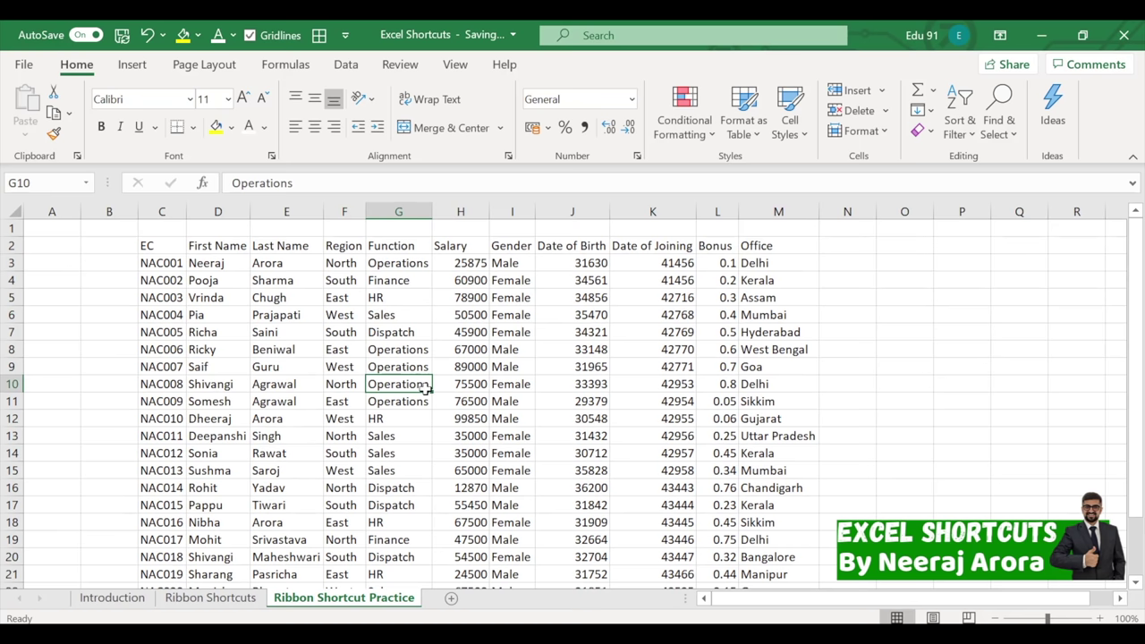
Convert the employee data range C2:M25 into a table with headers
key(ctrl+t)
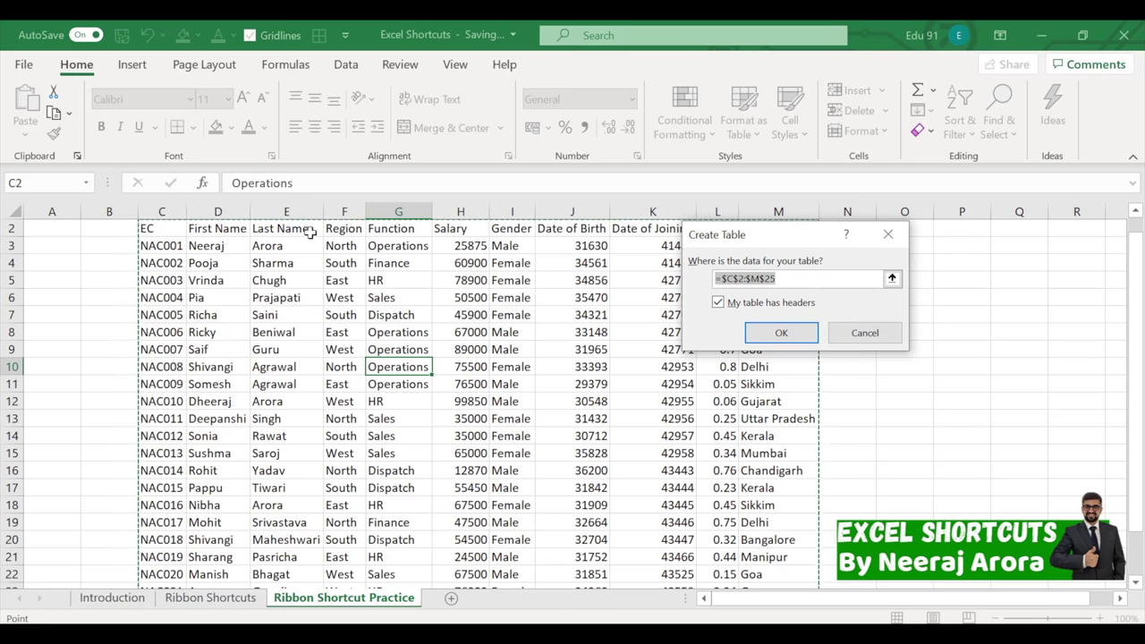
click(781, 333)
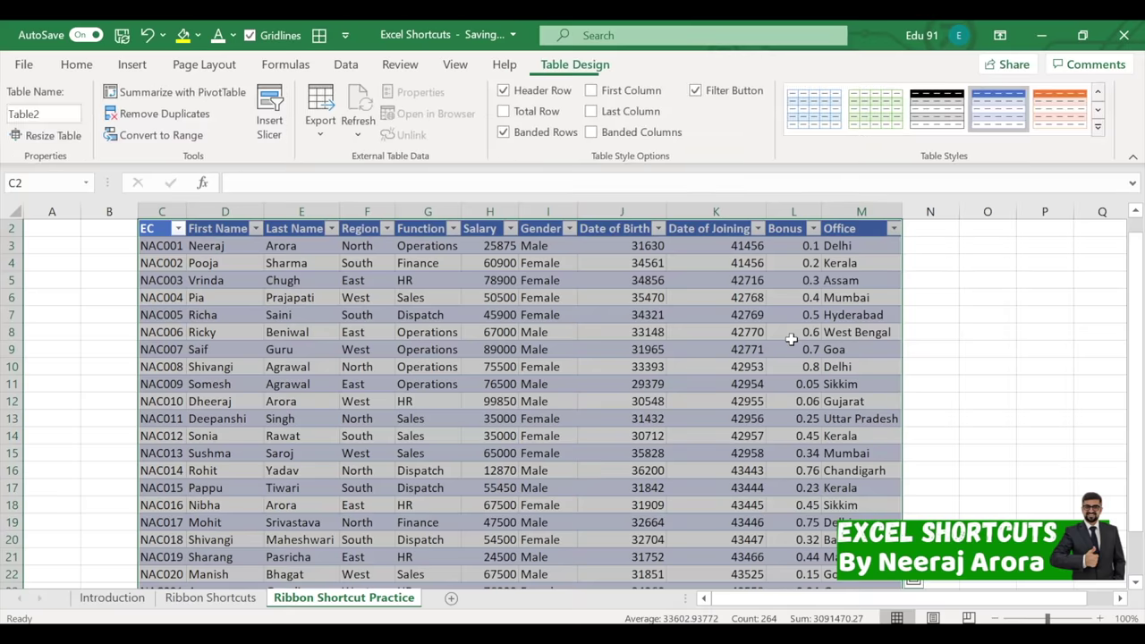
click(942, 357)
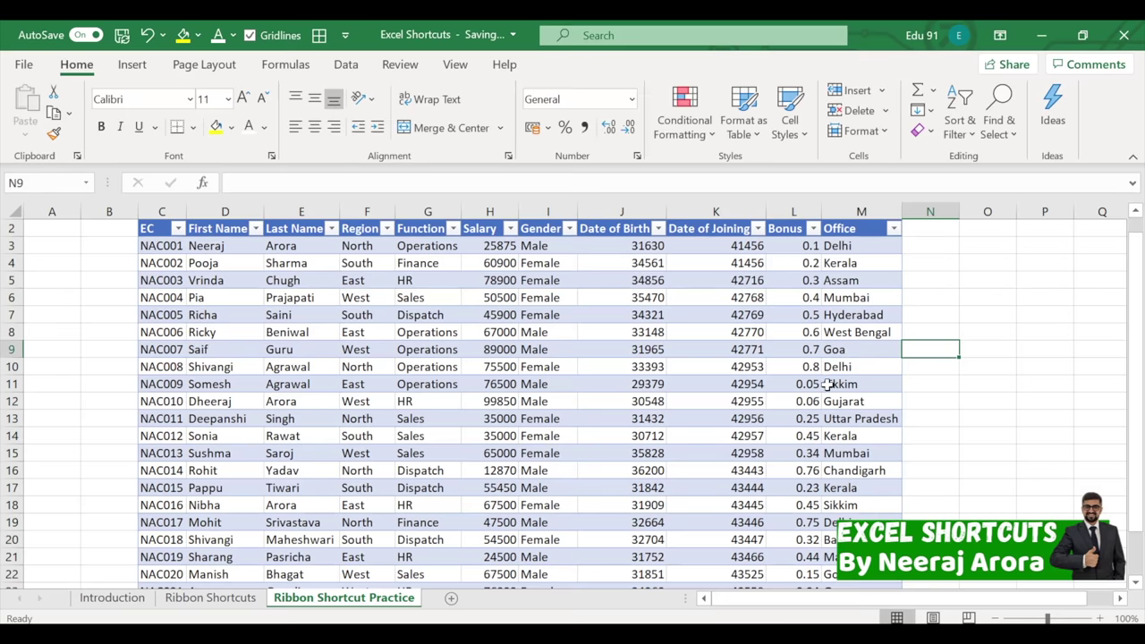
Format the employee table's Bonus column (column L) as percentages
click(788, 210)
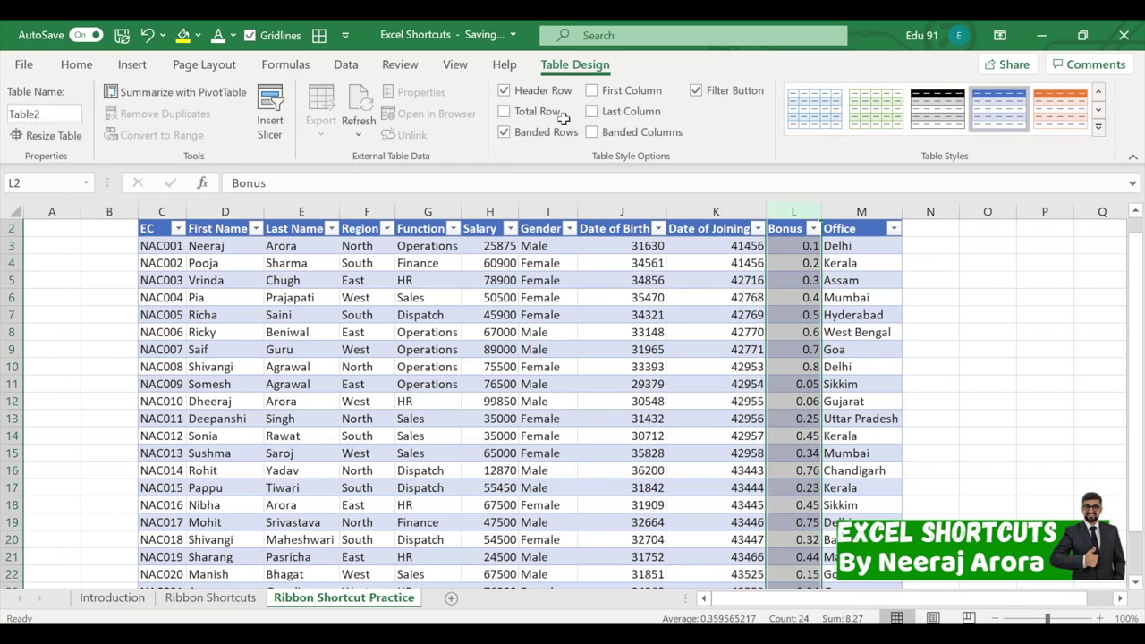
click(76, 64)
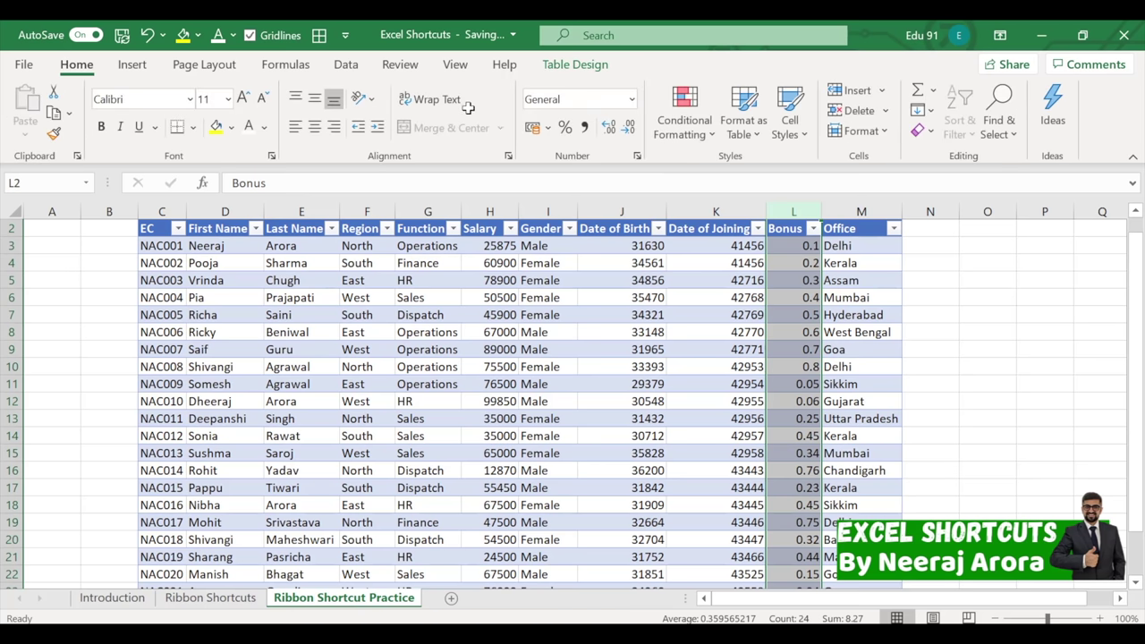
click(562, 126)
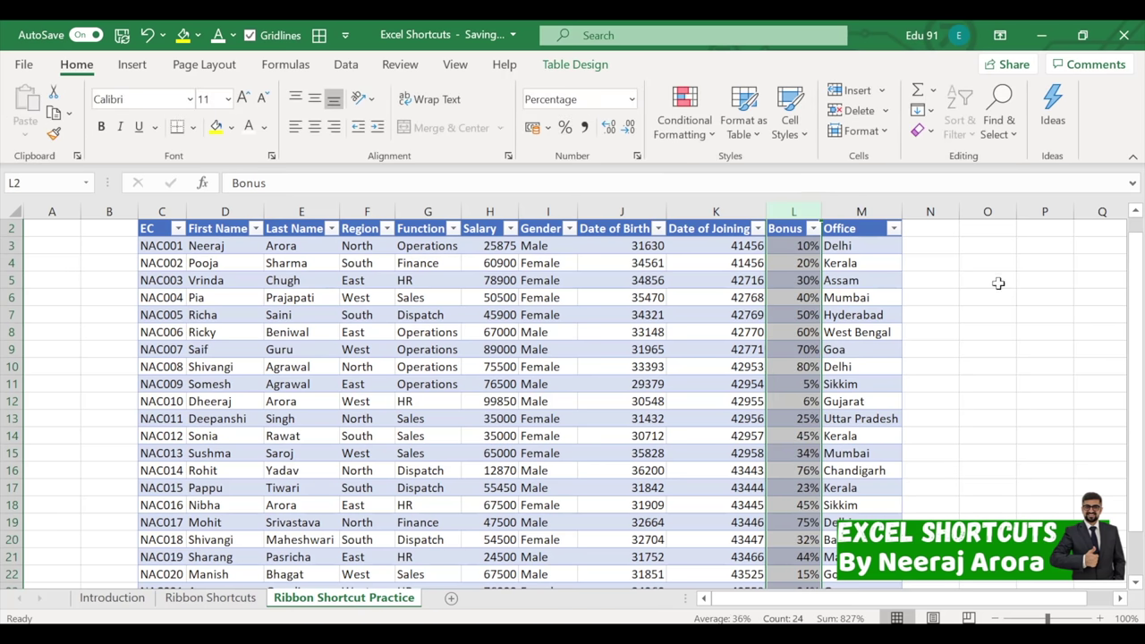
click(1009, 312)
scroll(644, 356, up, 1)
scroll(644, 356, down, 8)
scroll(644, 356, up, 8)
click(531, 311)
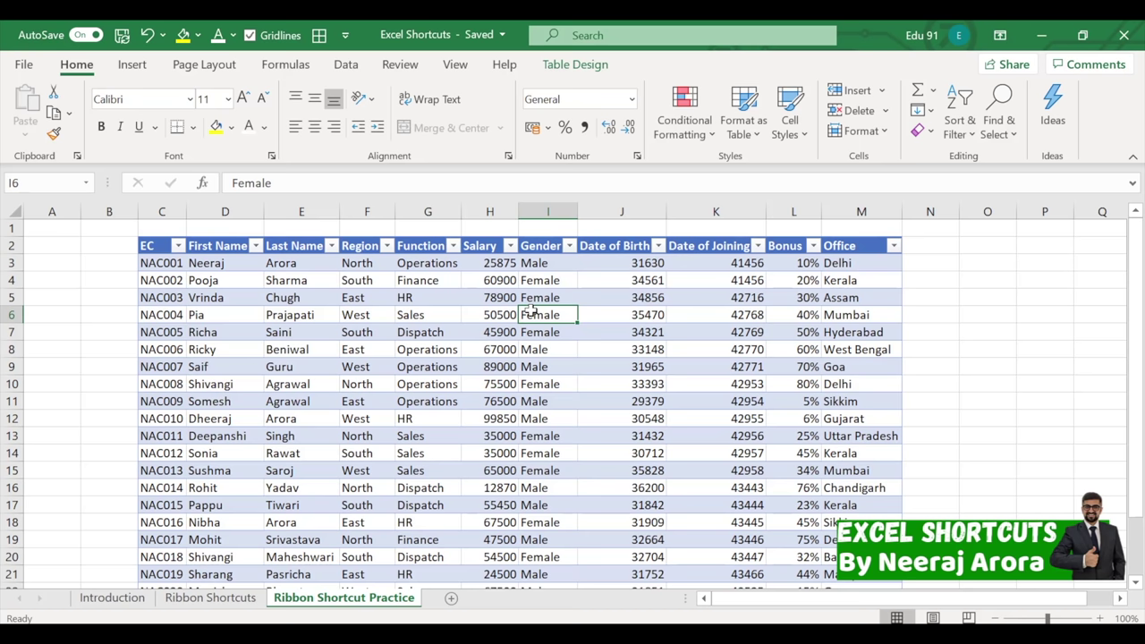
On the Ribbon Shortcuts sheet, highlight the "Create table from data" row B14:F14 with yellow fill
click(191, 601)
click(182, 481)
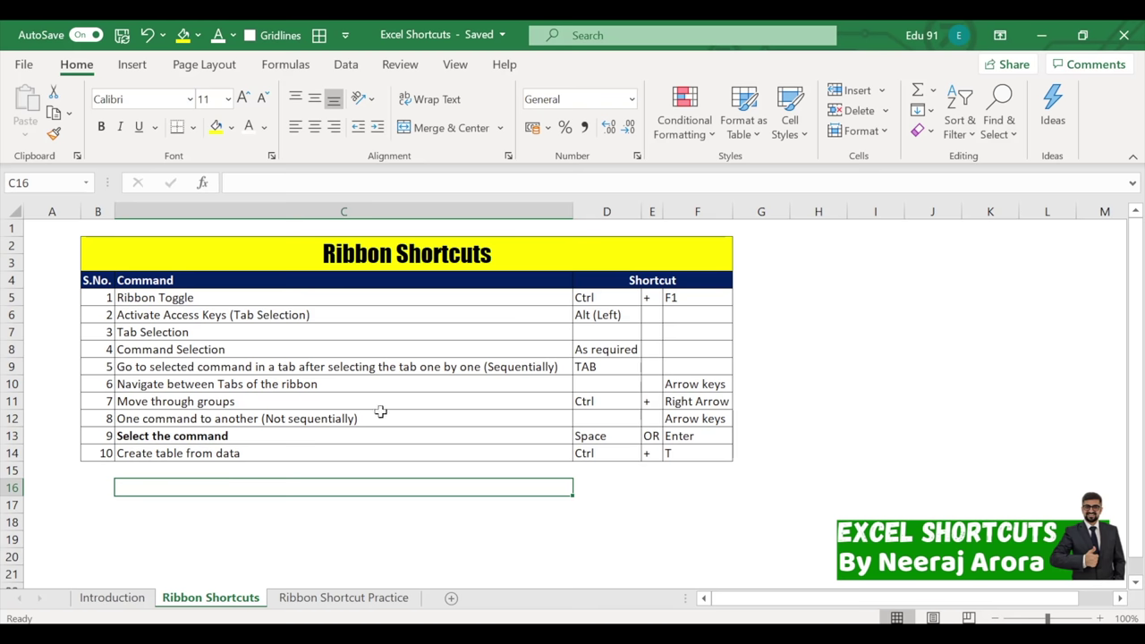
drag(103, 453, 674, 452)
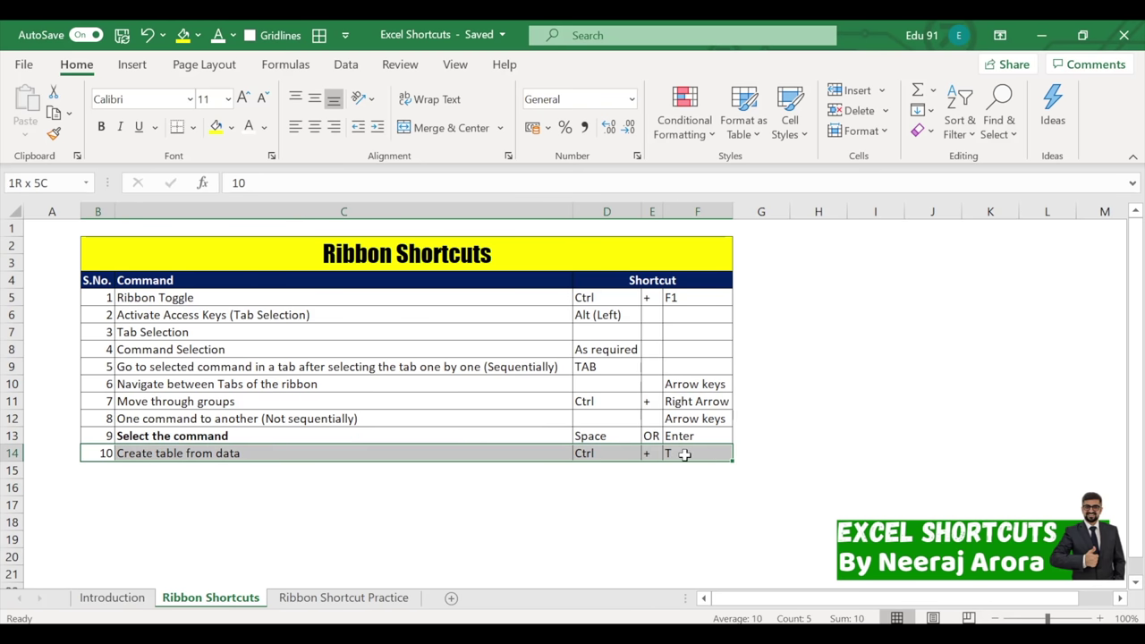
click(216, 126)
click(796, 284)
click(886, 418)
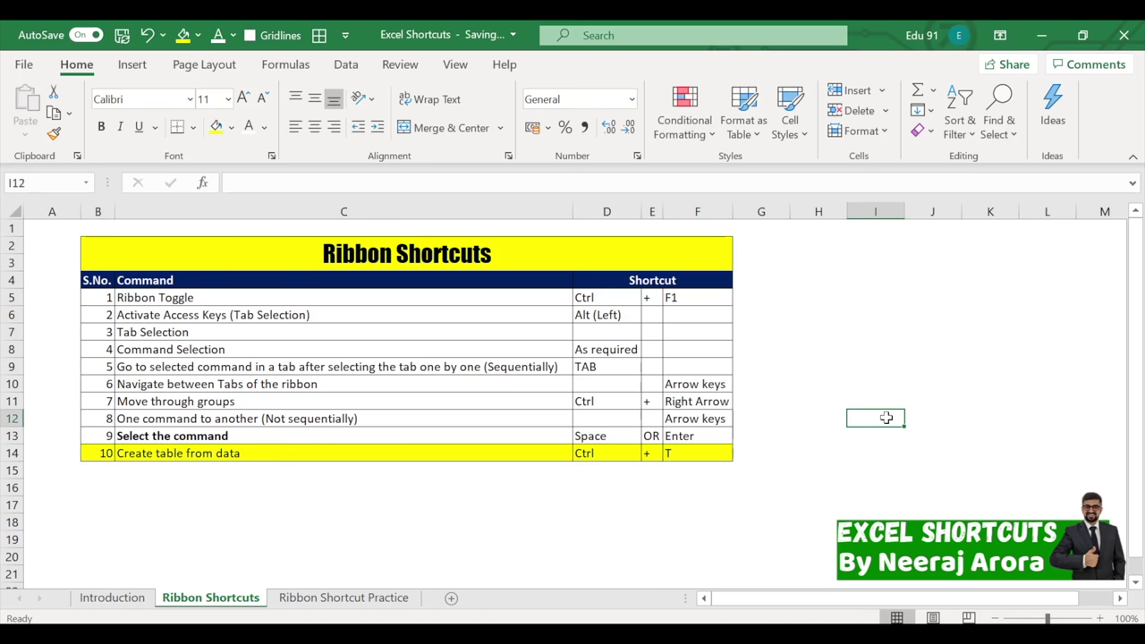